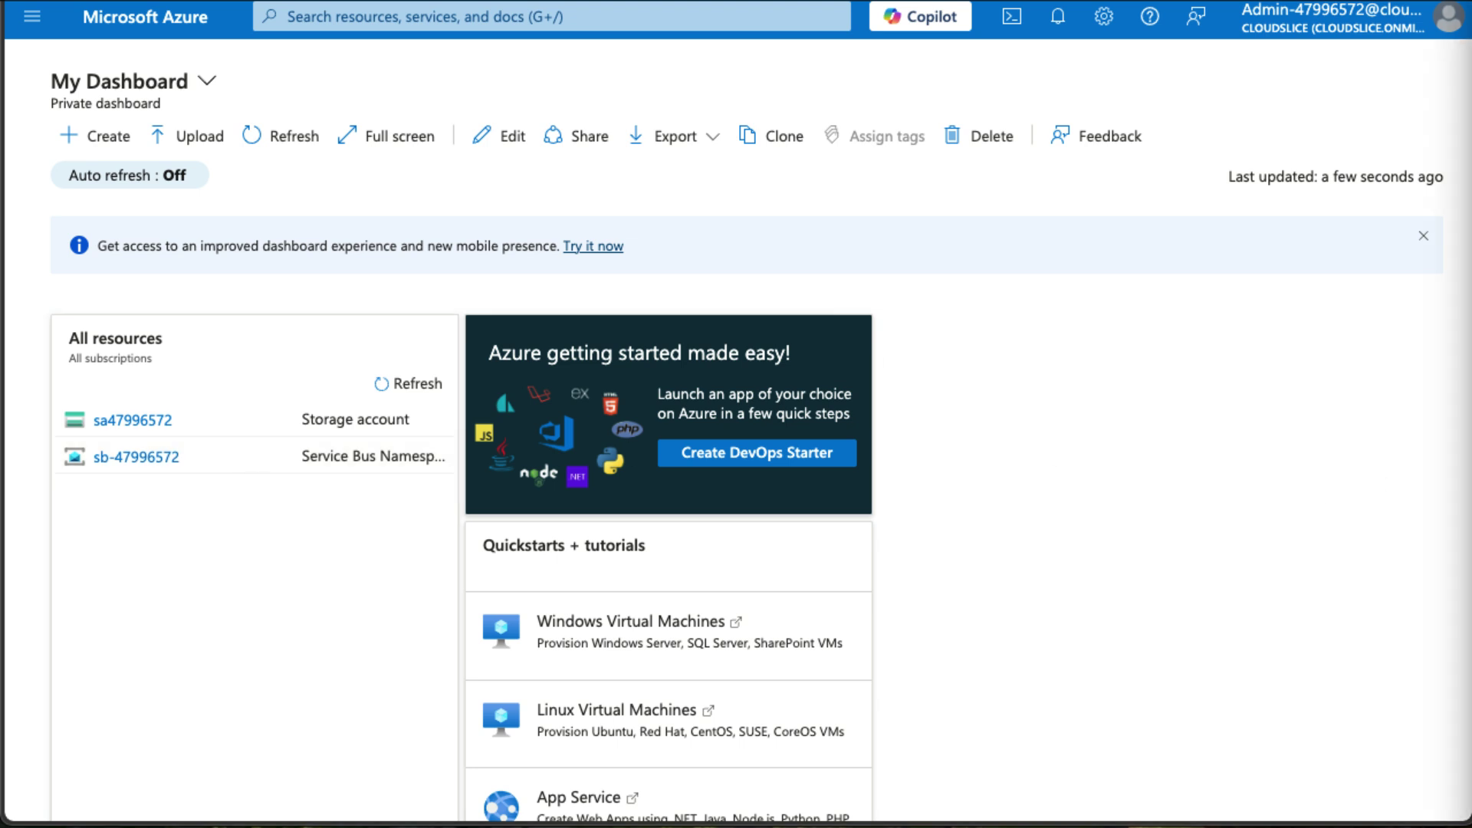
# Open the sa47996572 storage account from the dashboard's All resources tile.
pyautogui.click(151, 420)
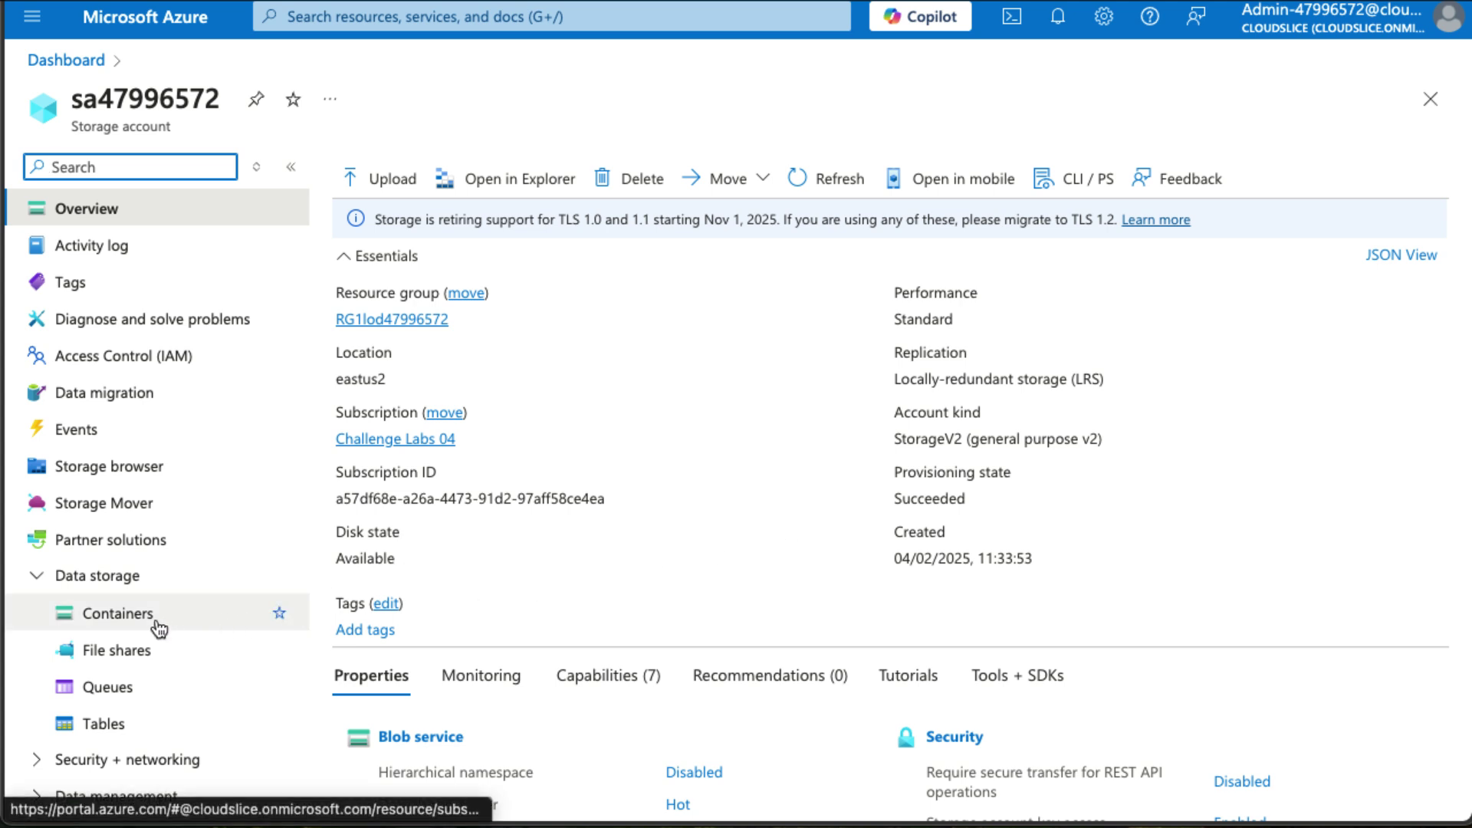
# Reveal key1 on the storage account's Access keys page and copy it.
pyautogui.scroll(-3, 158, 625)
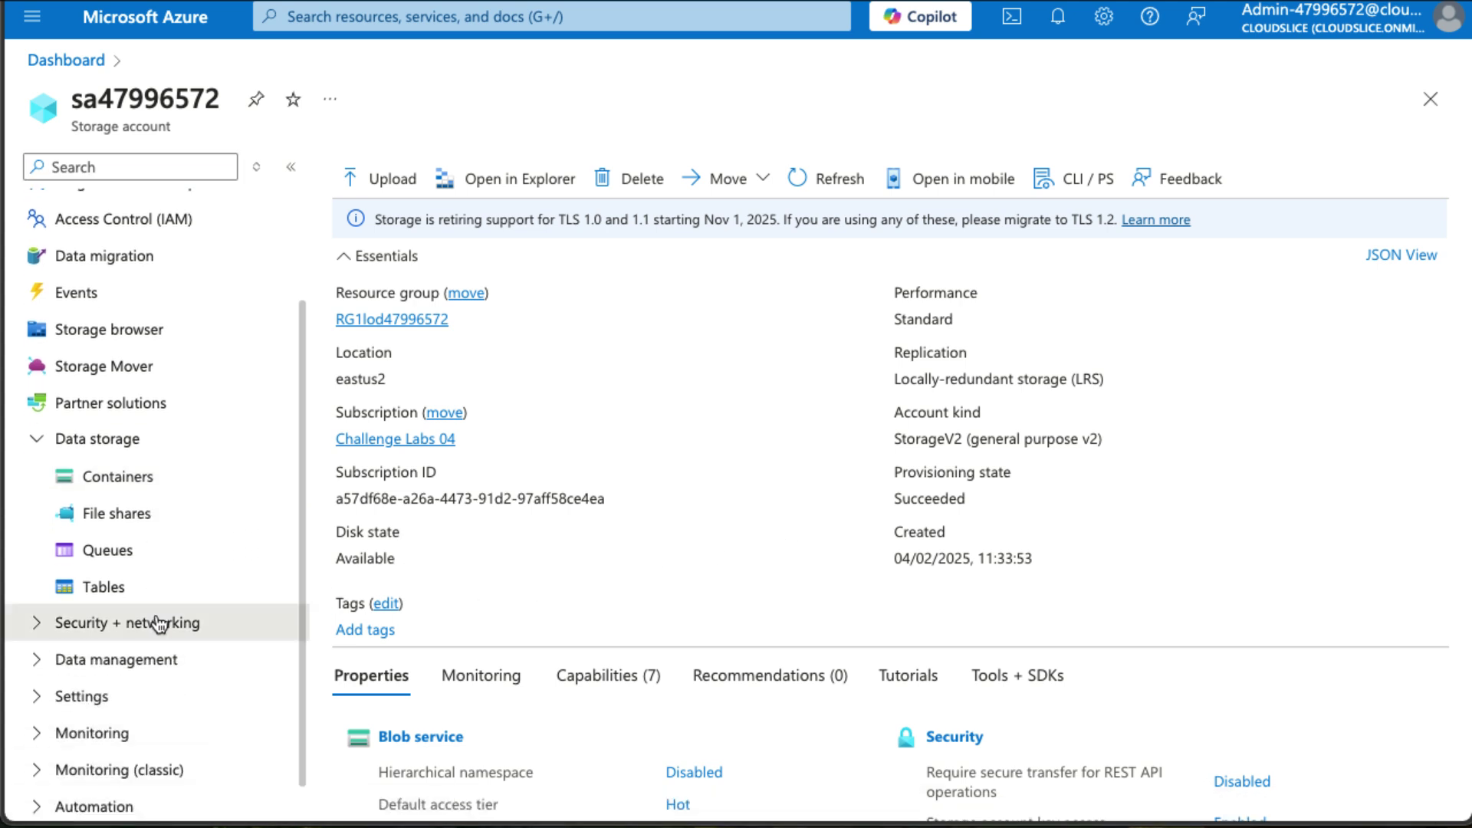
pyautogui.click(158, 622)
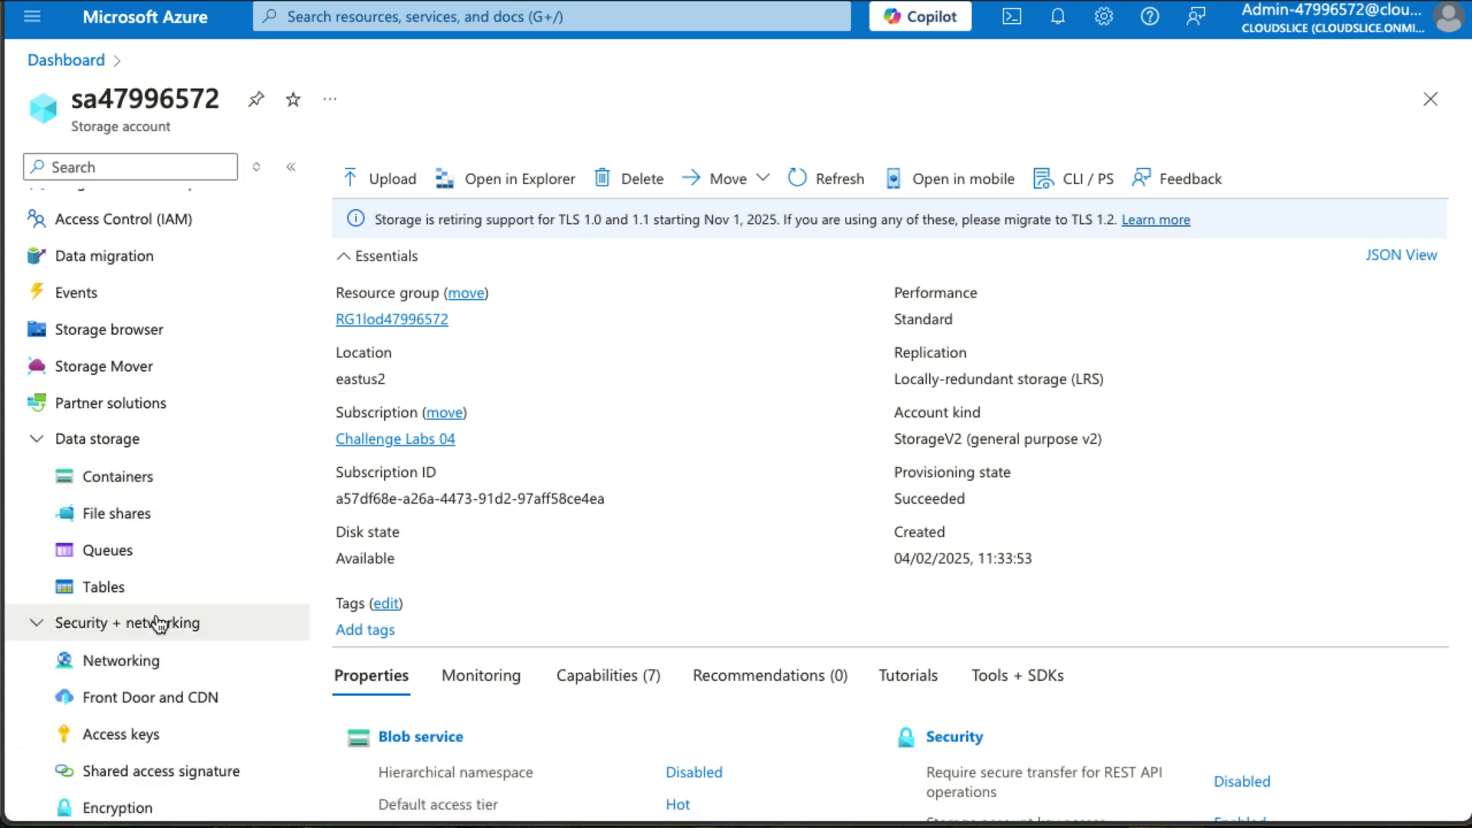
pyautogui.click(153, 734)
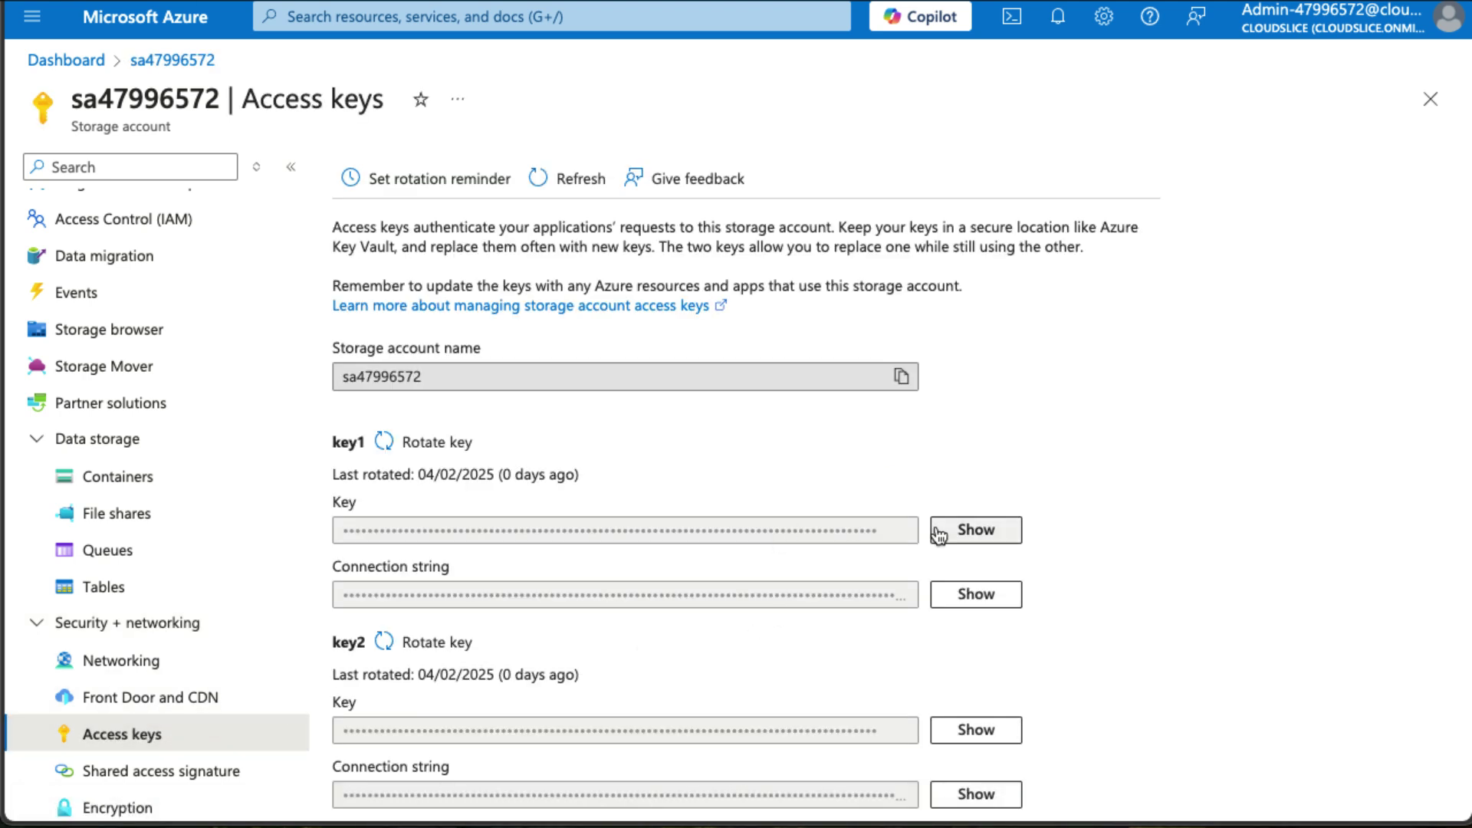
pyautogui.click(987, 535)
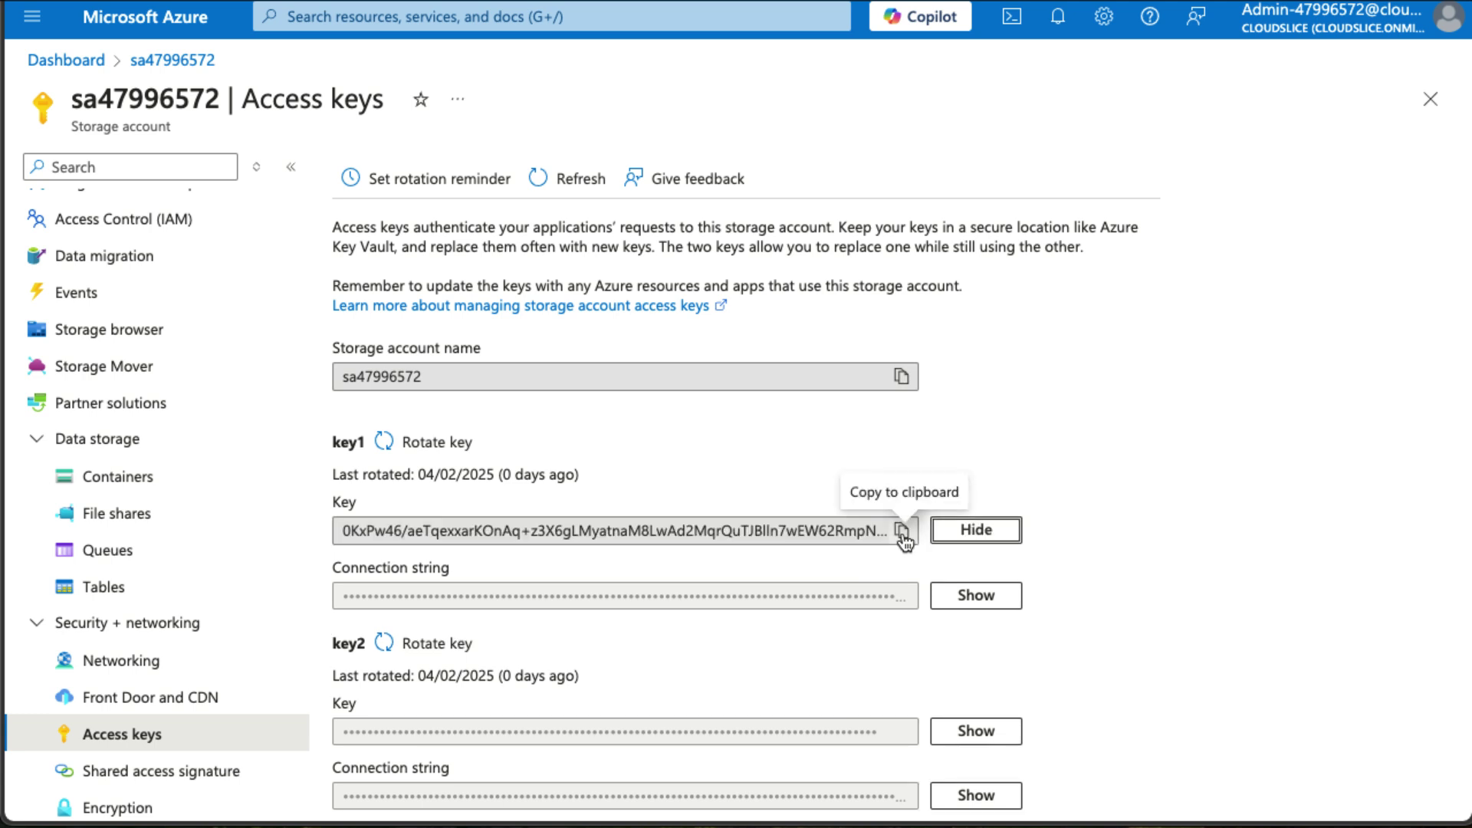
pyautogui.click(899, 533)
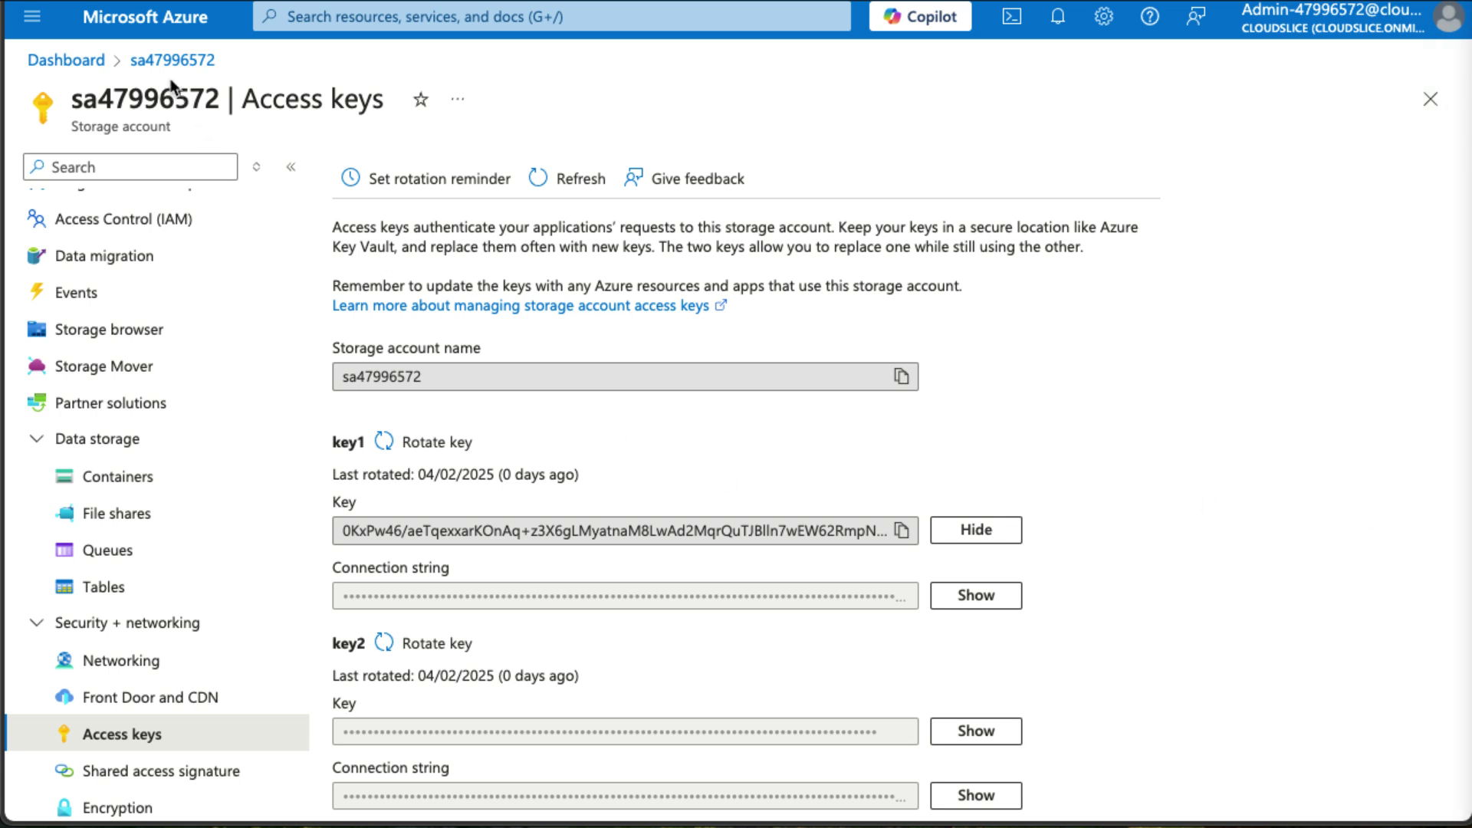
# Return to the dashboard and open the sb-47996572 Service Bus namespace.
pyautogui.click(63, 62)
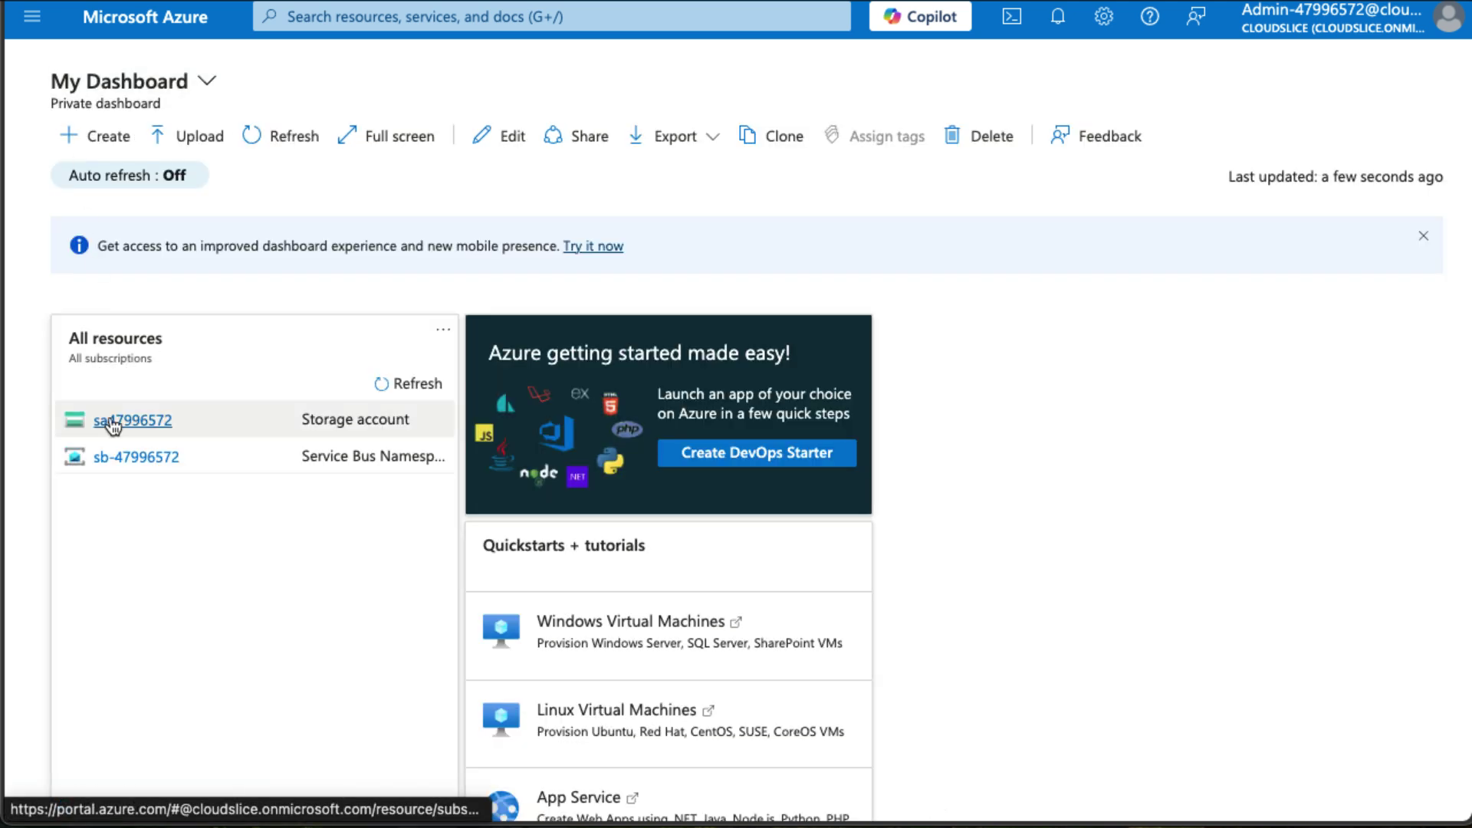
pyautogui.click(127, 457)
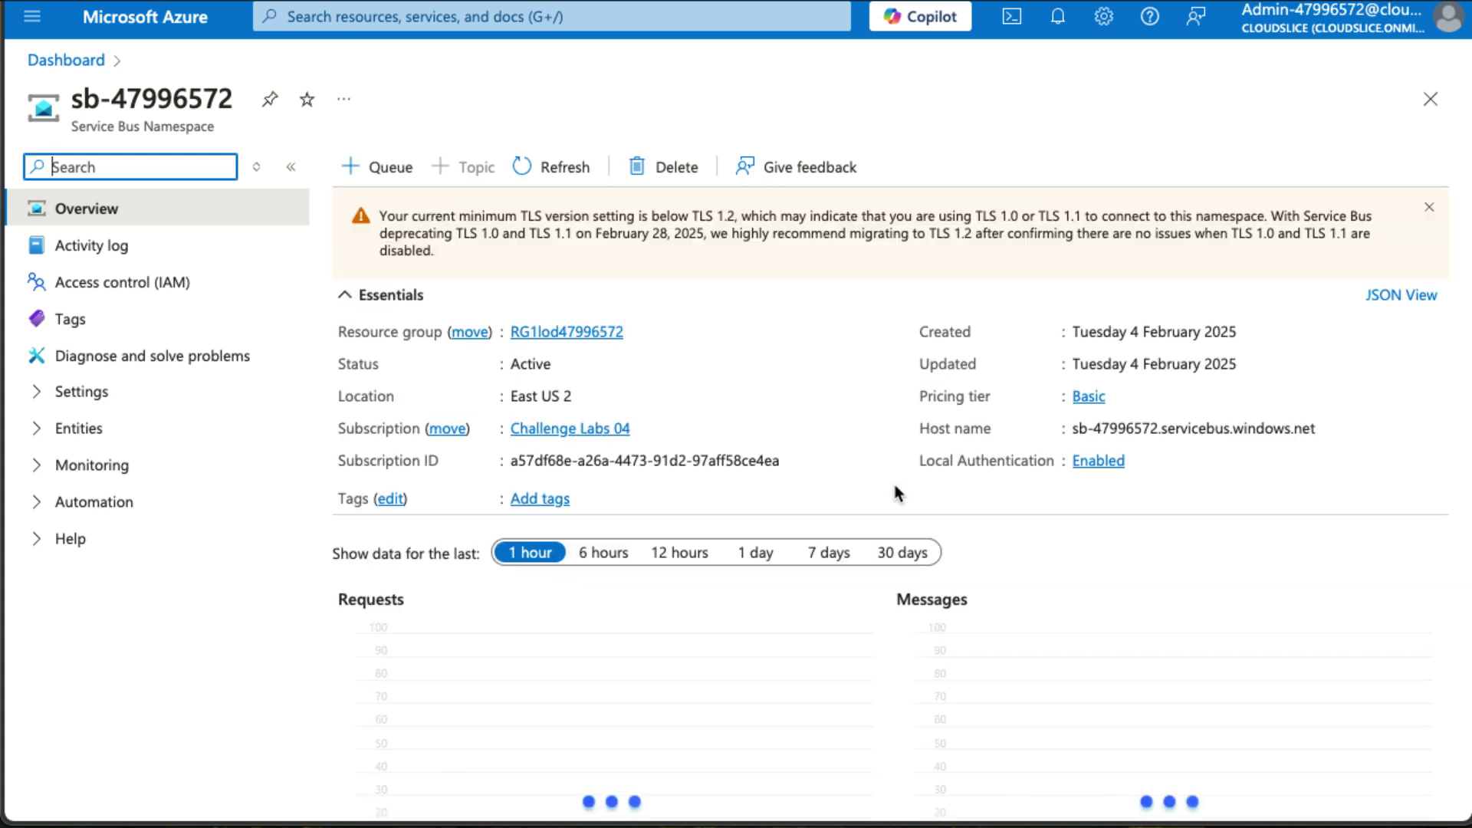
pyautogui.click(377, 167)
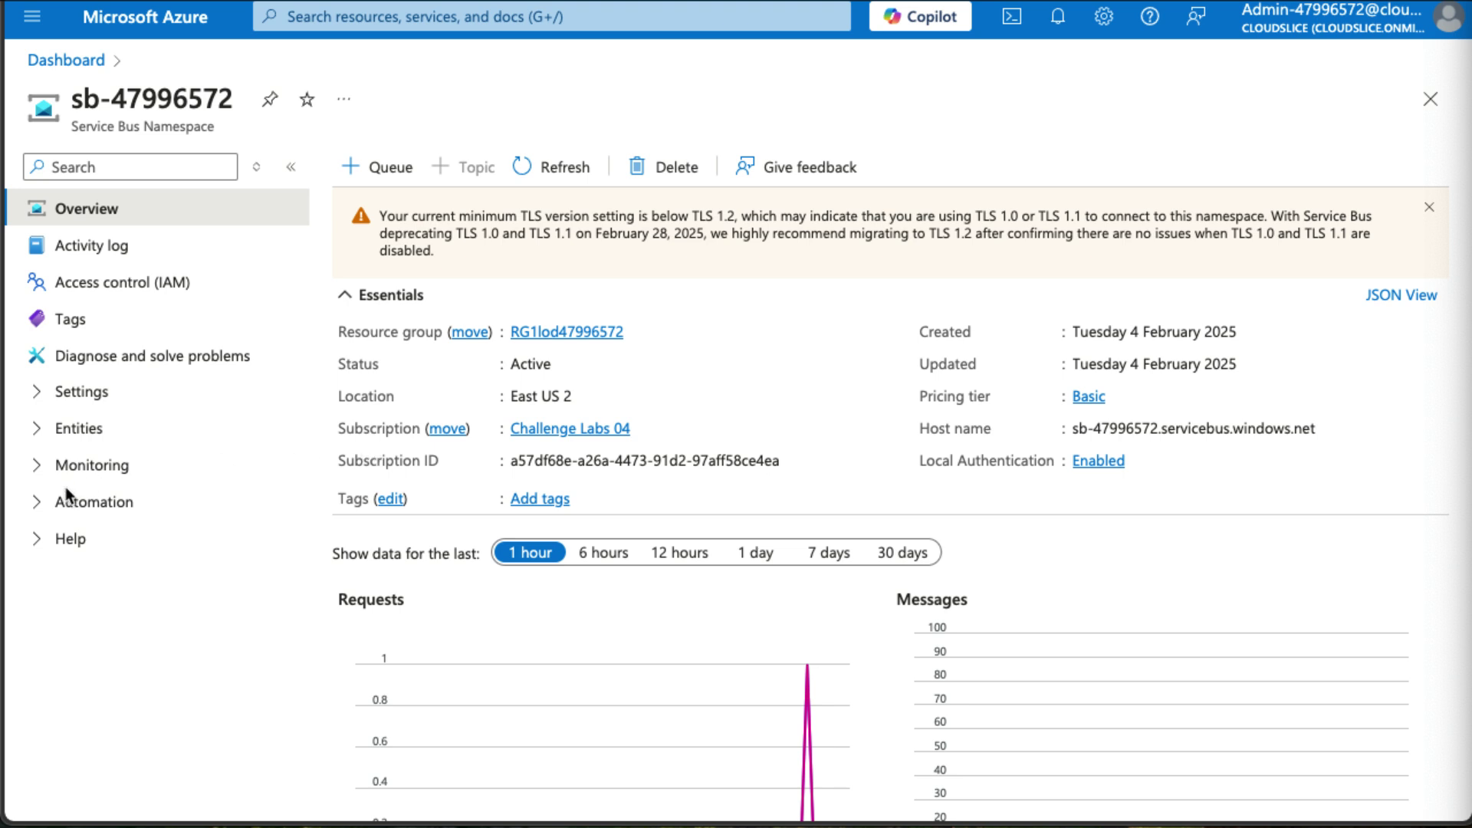
# Copy RootManageSharedAccessKey's primary connection string from Shared access policies, then close the panel.
pyautogui.click(90, 406)
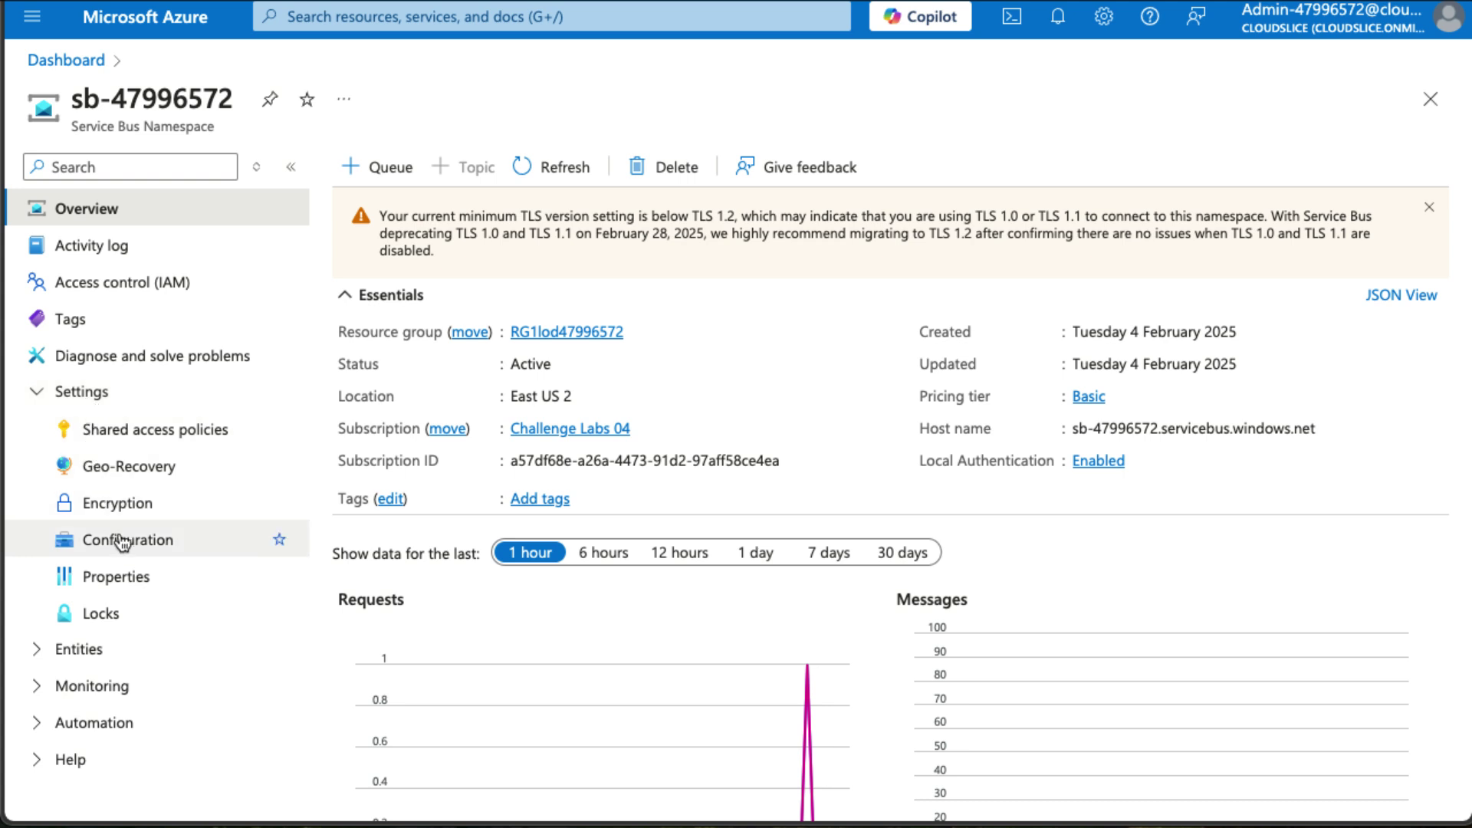
pyautogui.click(197, 430)
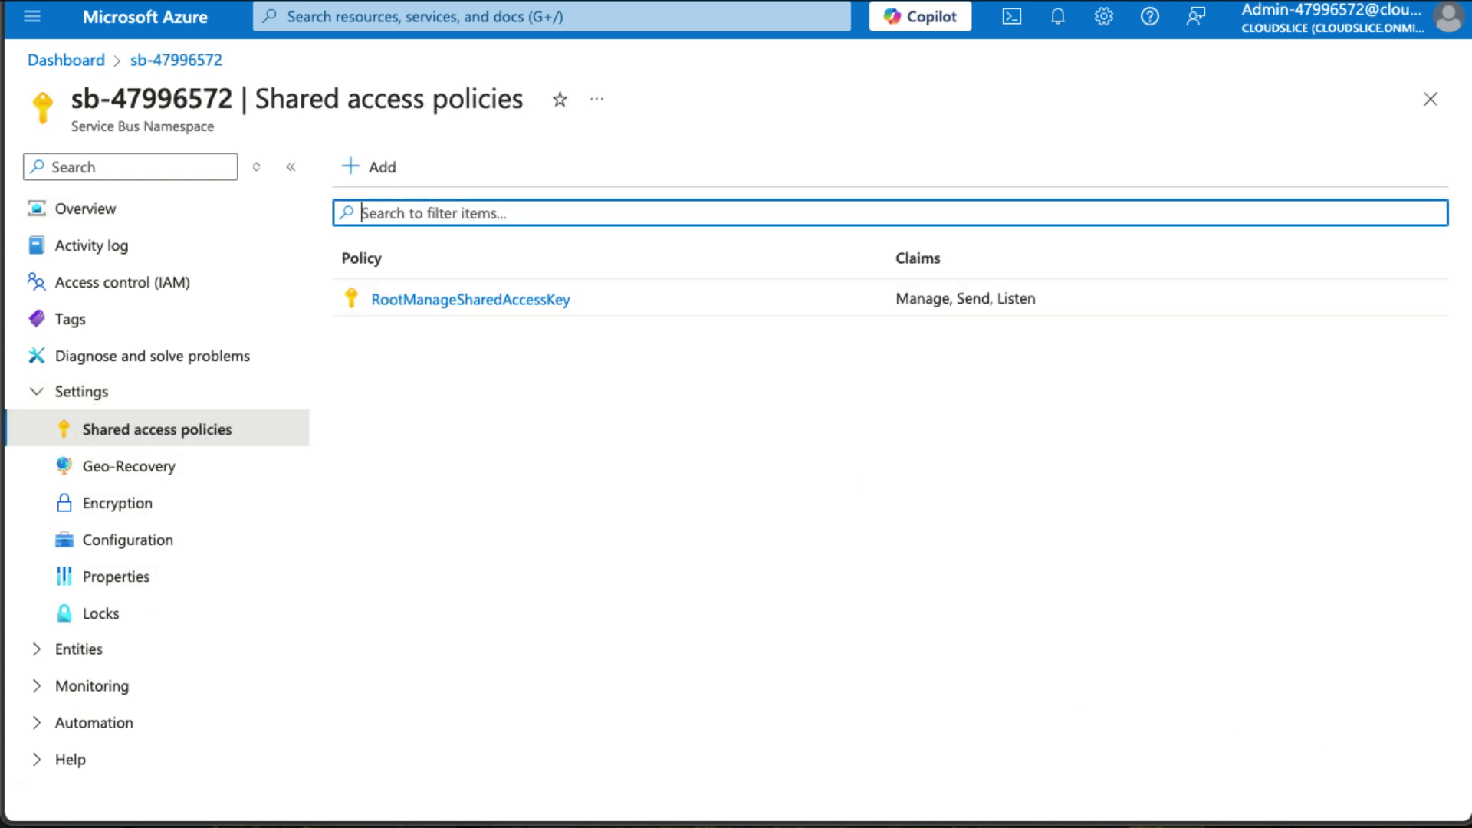
pyautogui.click(430, 303)
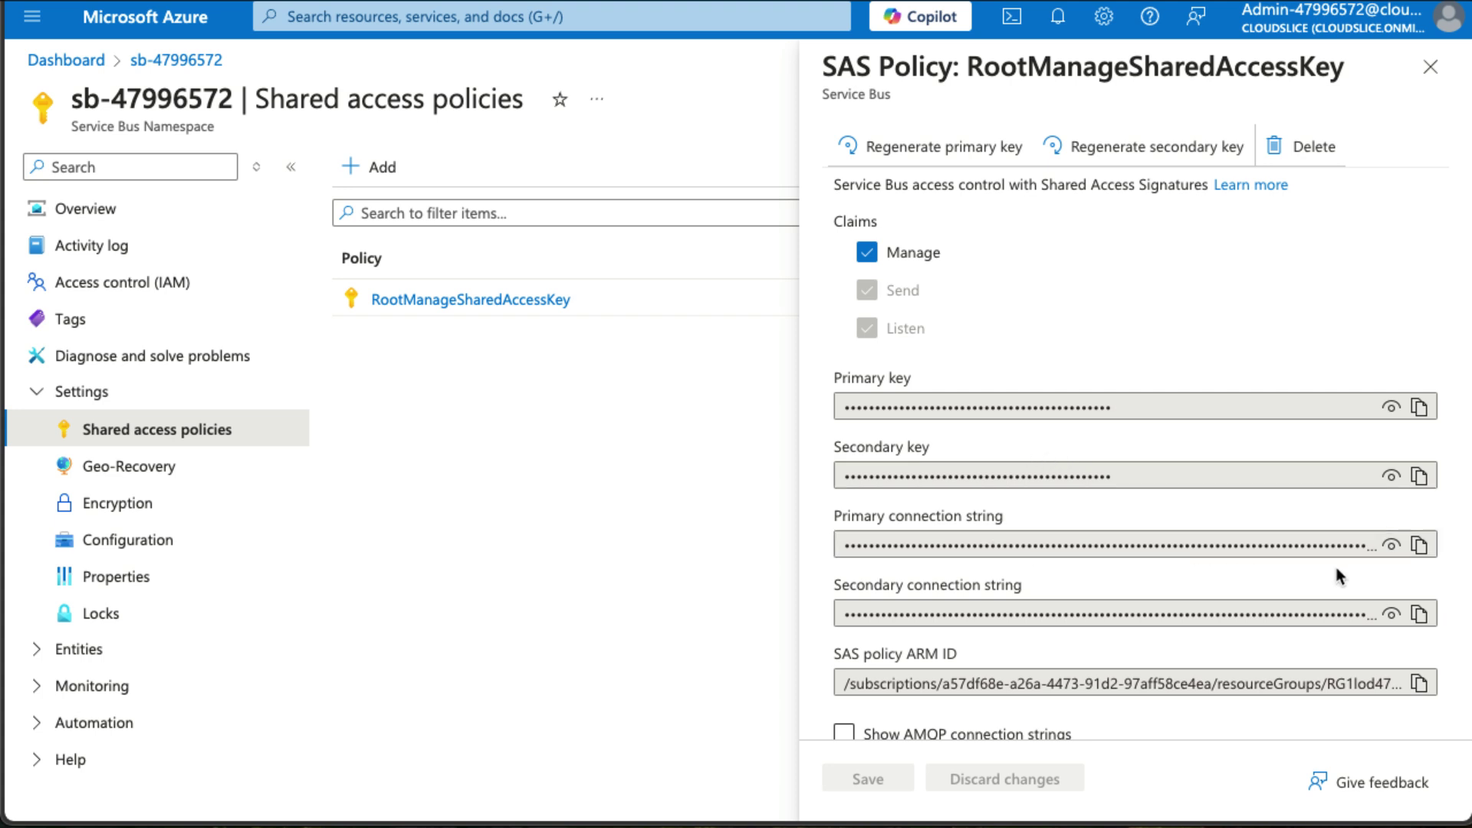
pyautogui.click(1419, 545)
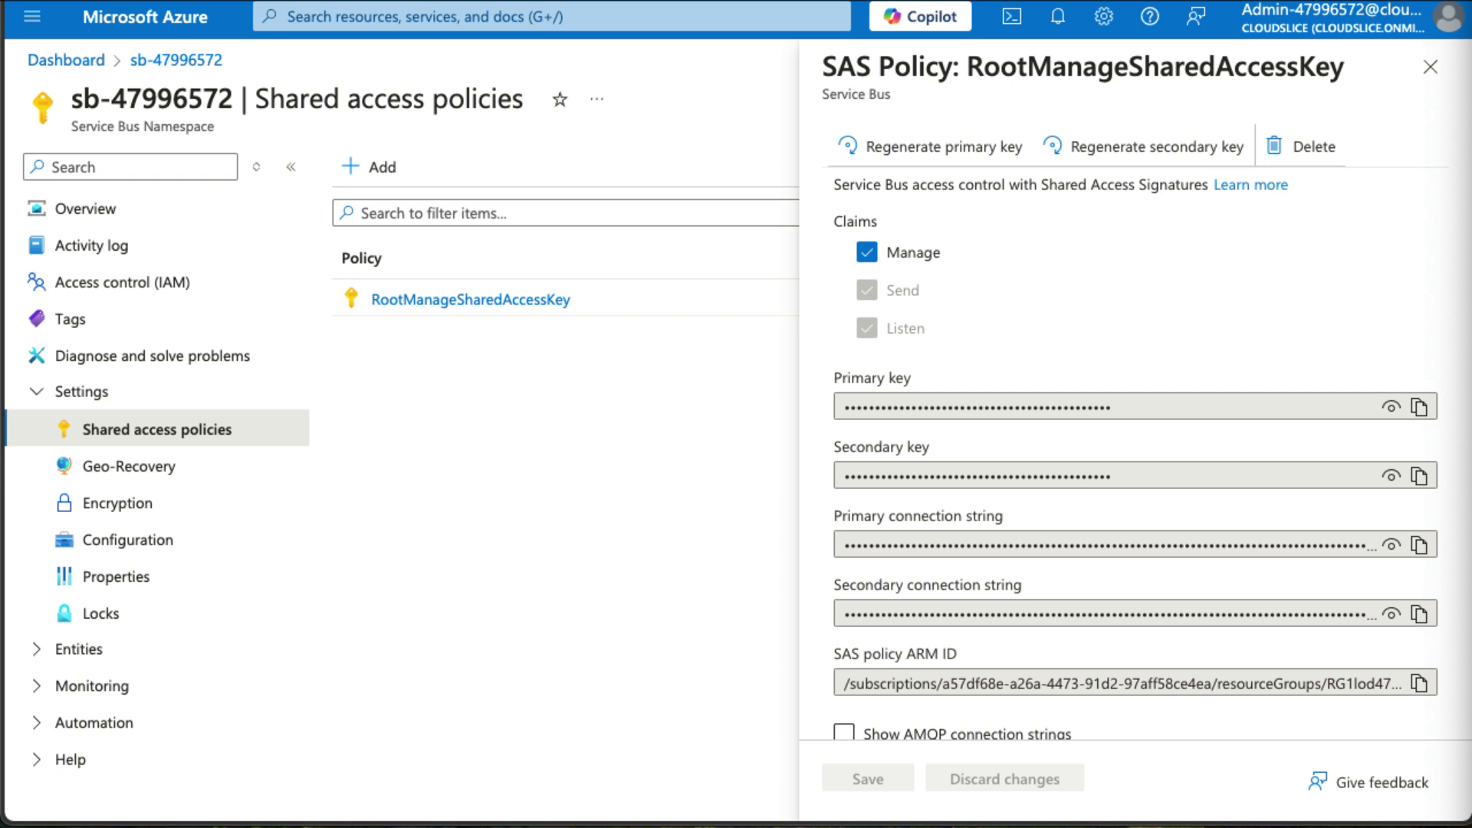
pyautogui.click(1428, 64)
pyautogui.click(1429, 68)
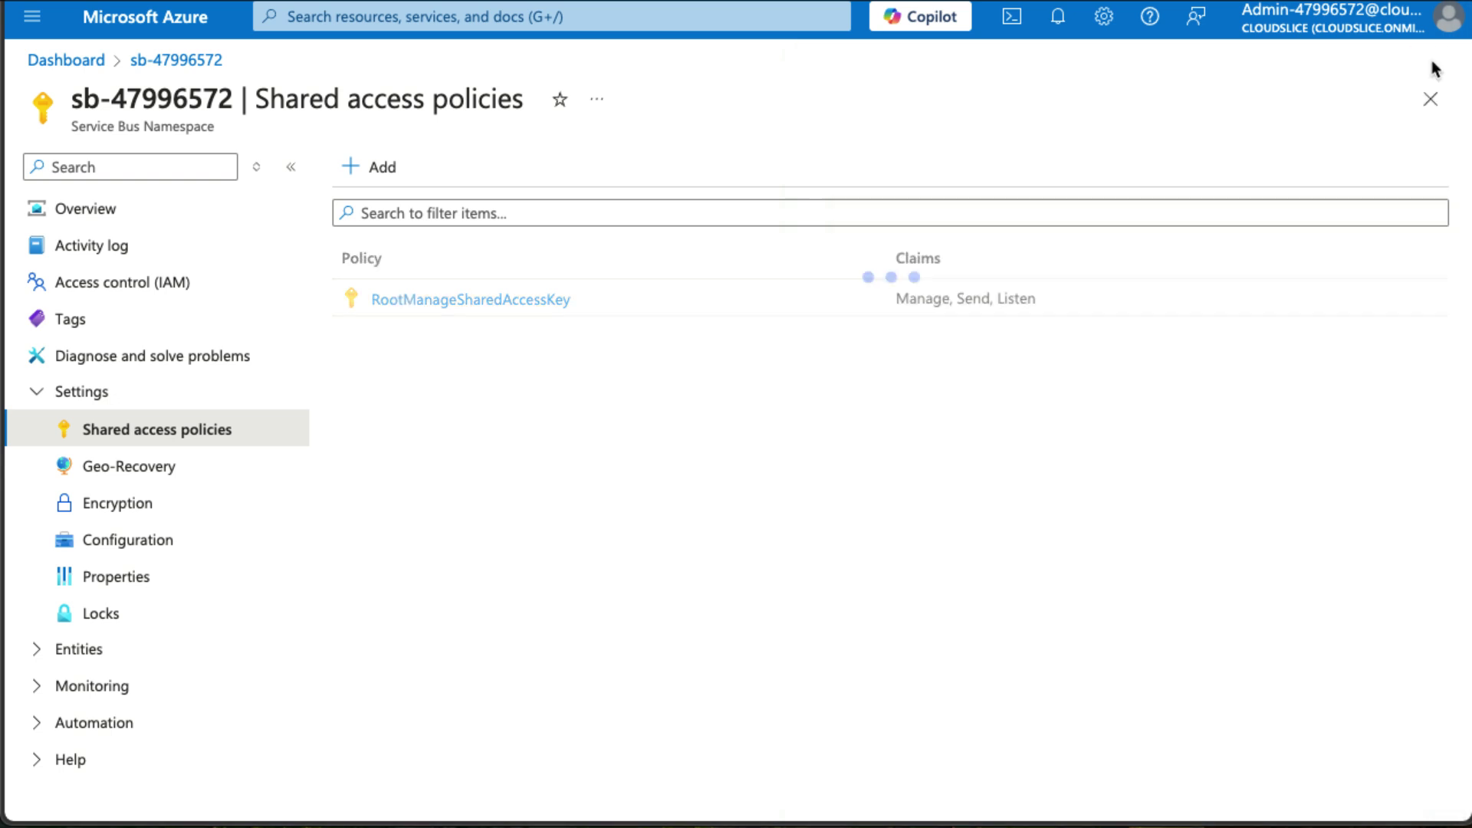
# Search 'log', go to Logic apps, and start a new Multi-tenant Consumption logic app.
pyautogui.click(699, 14)
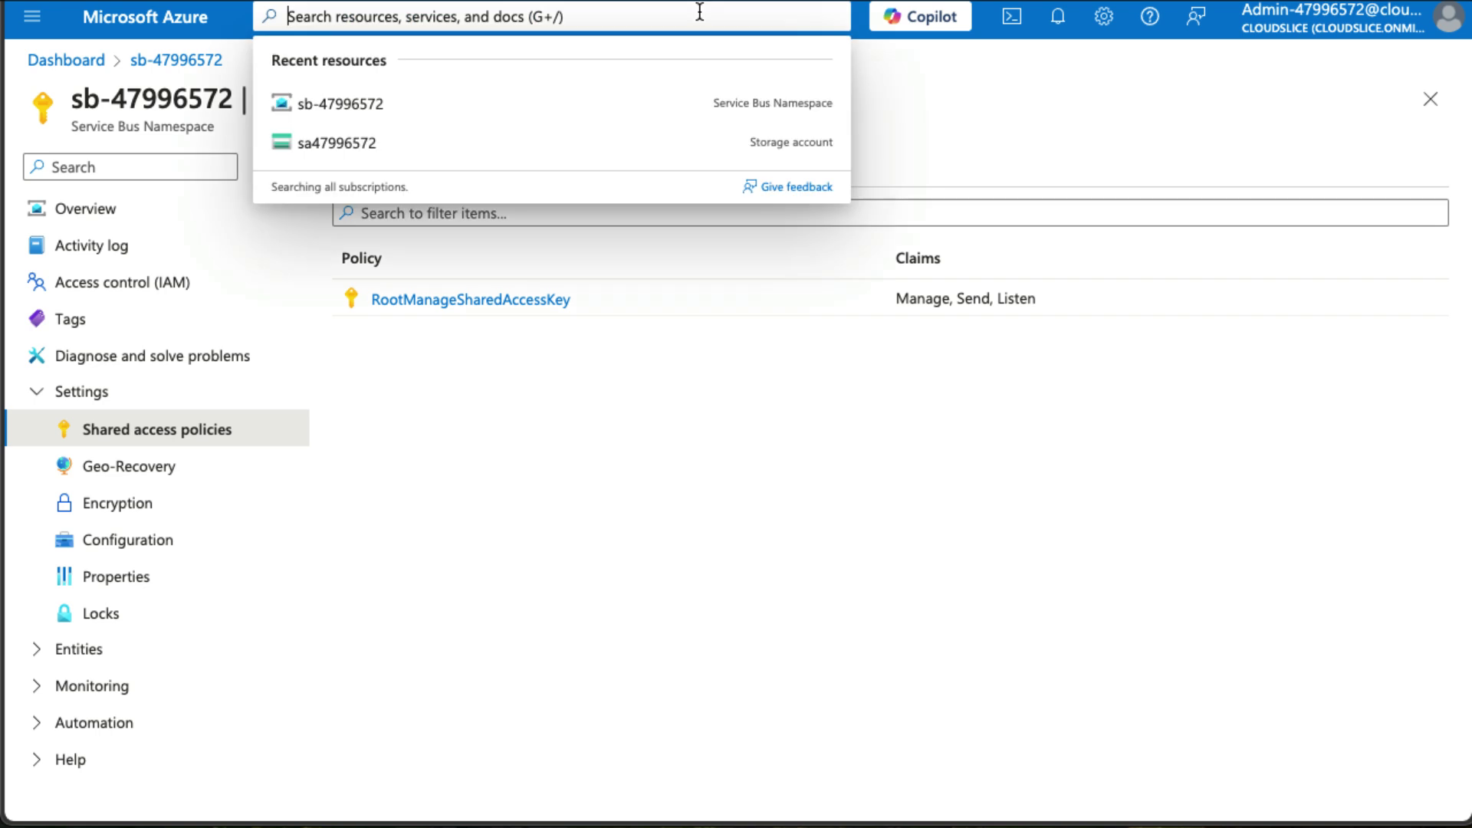
pyautogui.write('log')
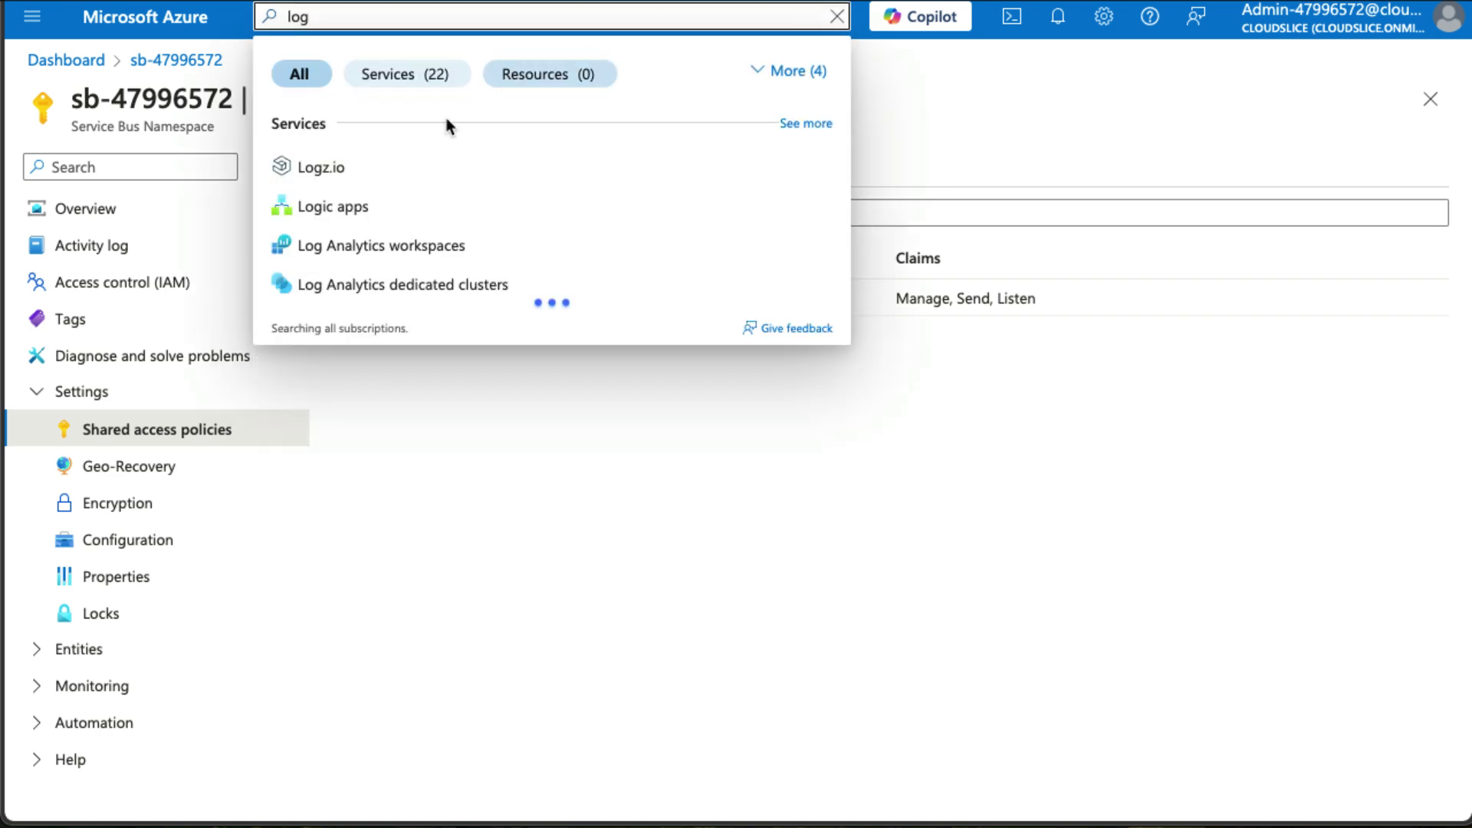
pyautogui.click(323, 213)
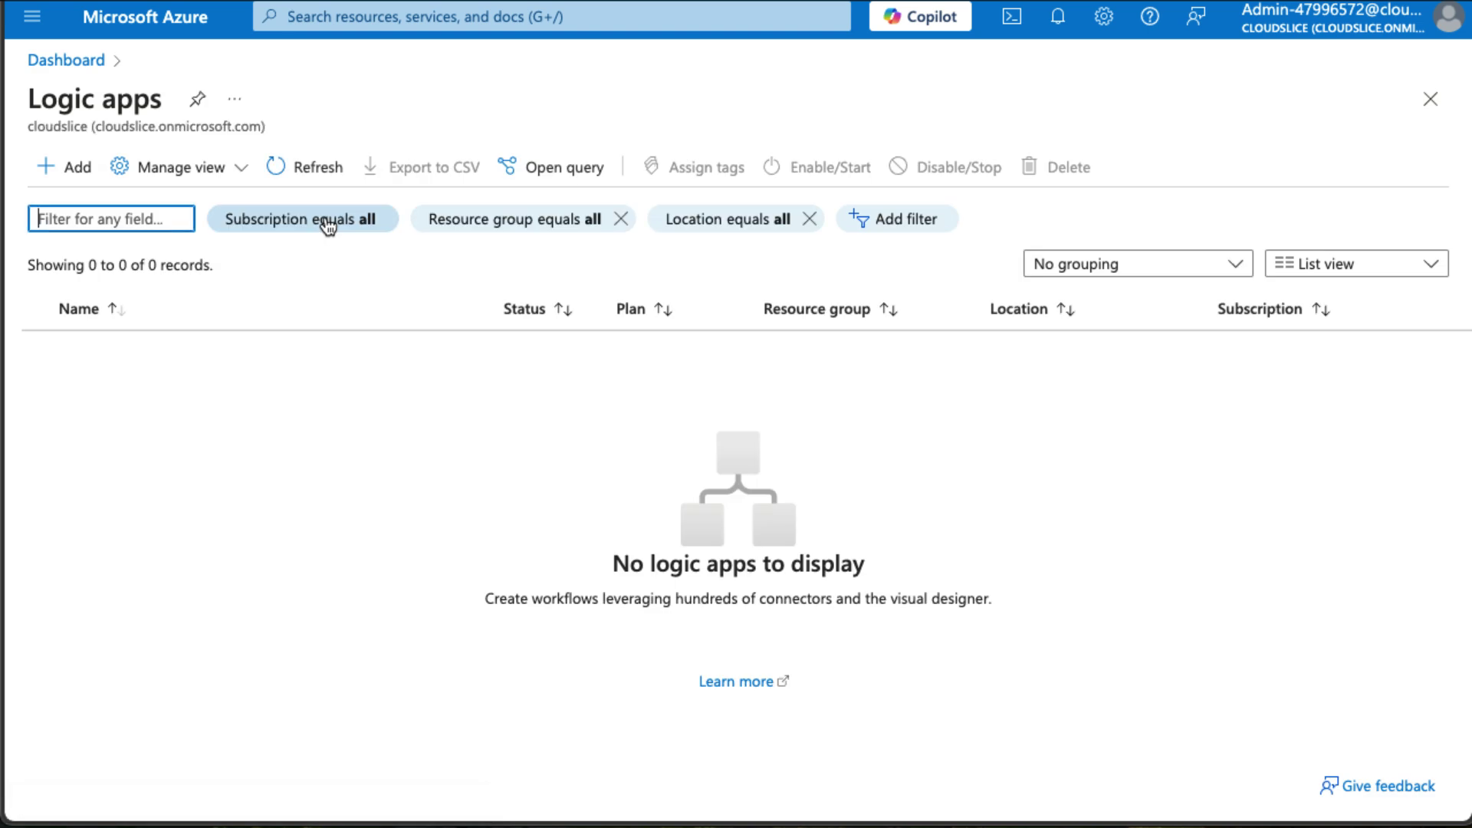
pyautogui.click(70, 172)
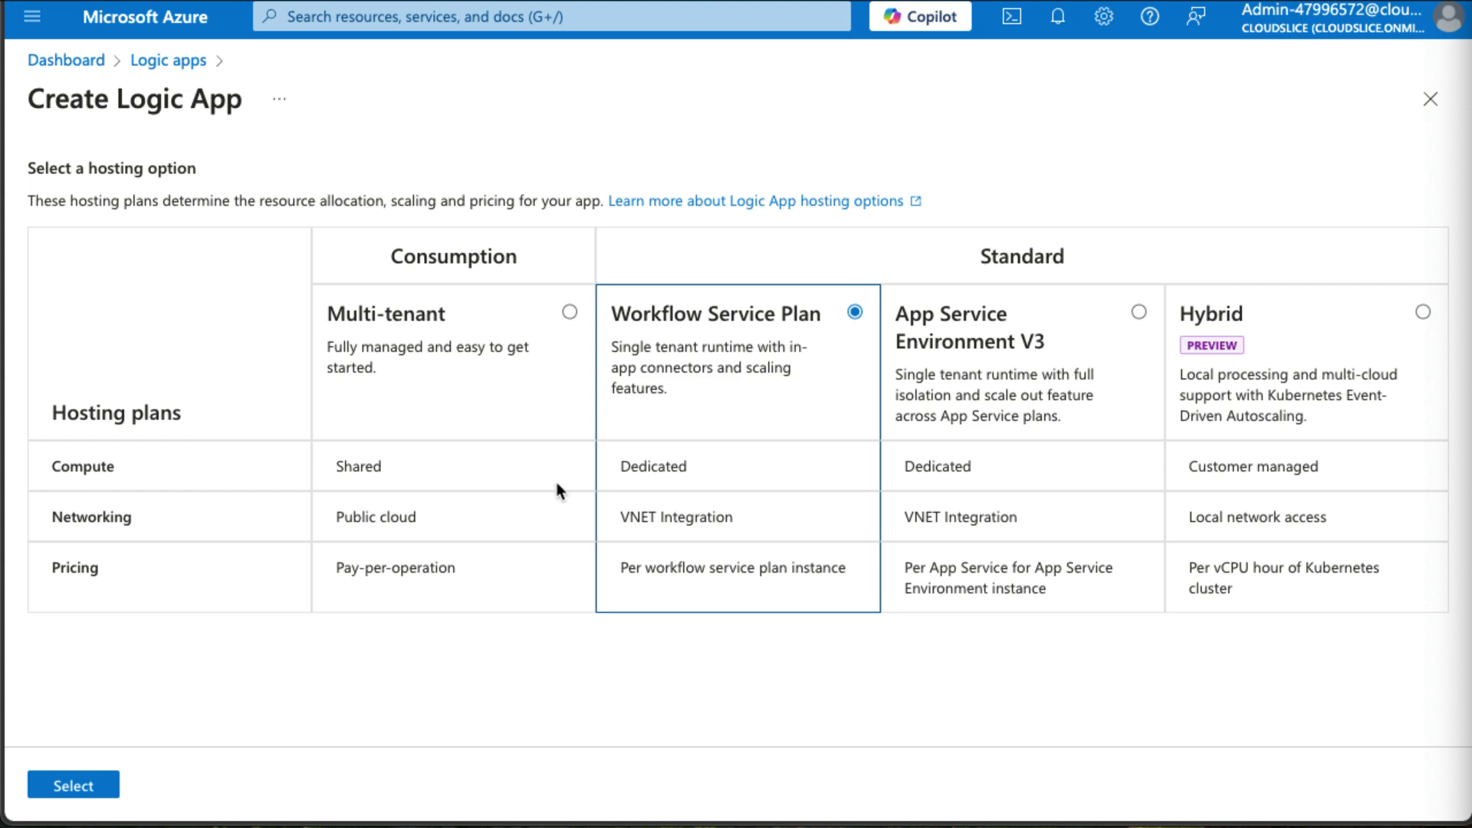
pyautogui.click(570, 315)
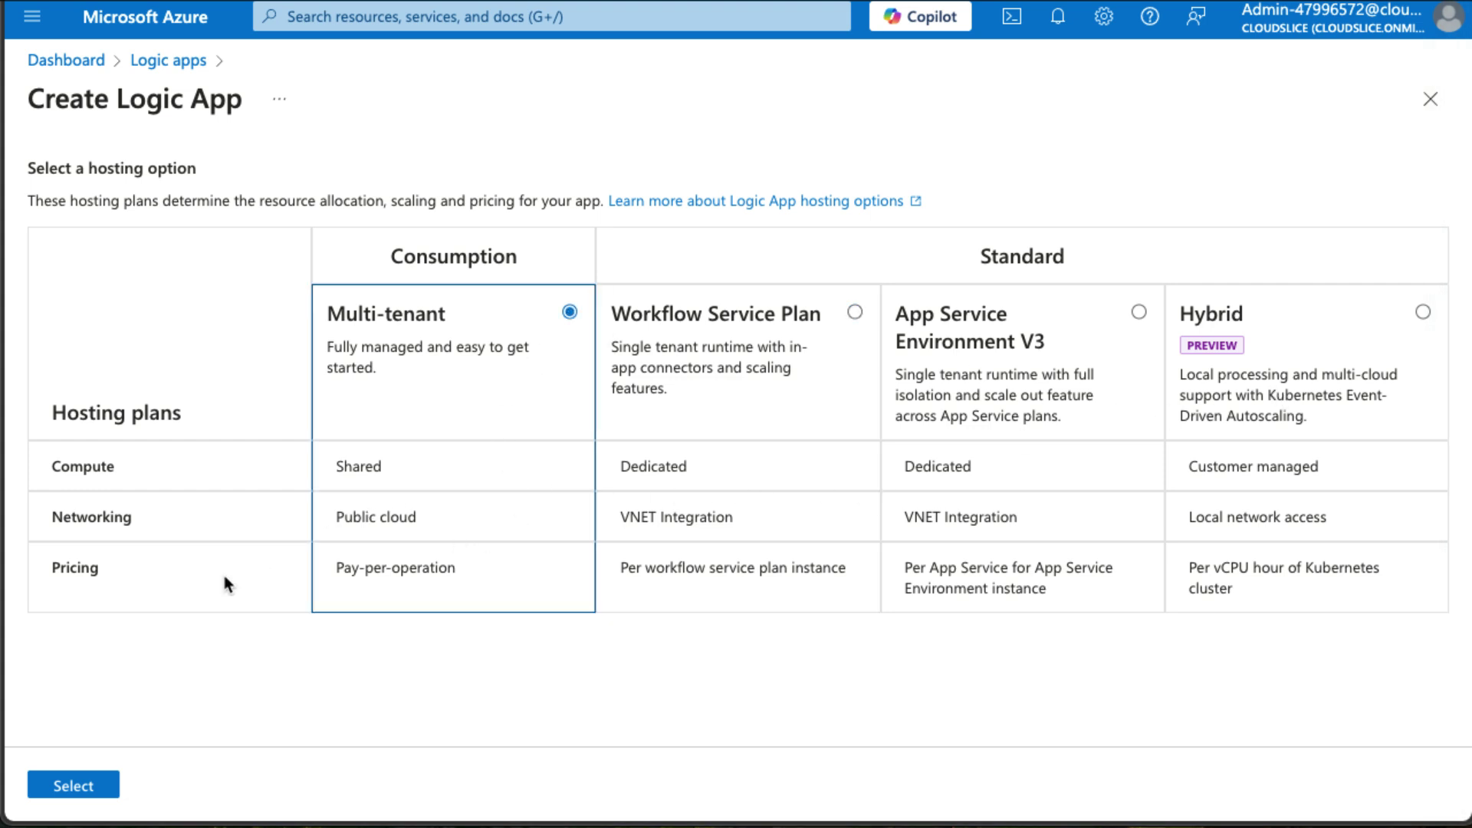
pyautogui.click(85, 786)
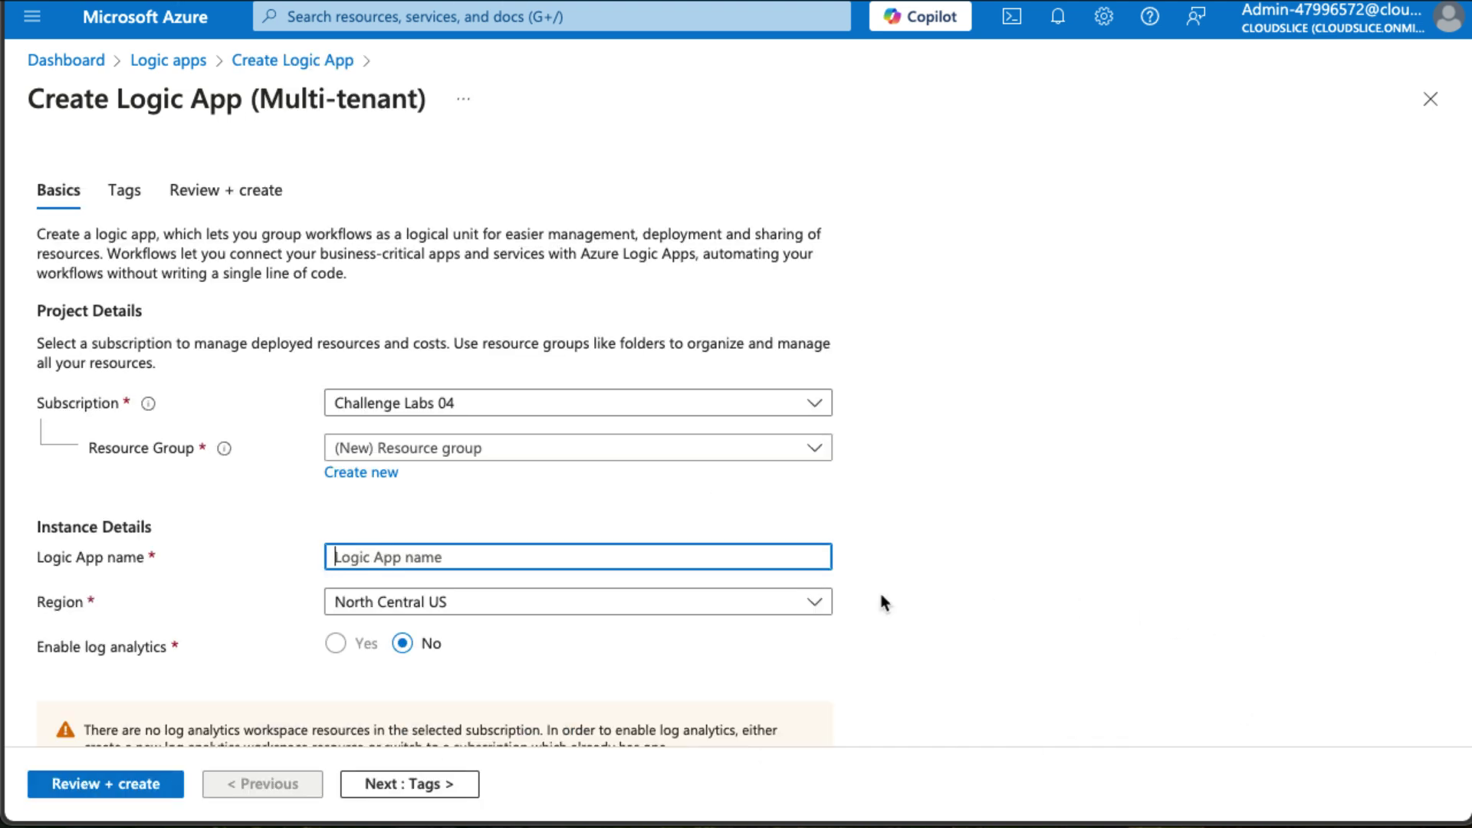
# Choose resource group RG1lod47996572 and name the logic app la-47996572.
pyautogui.click(604, 451)
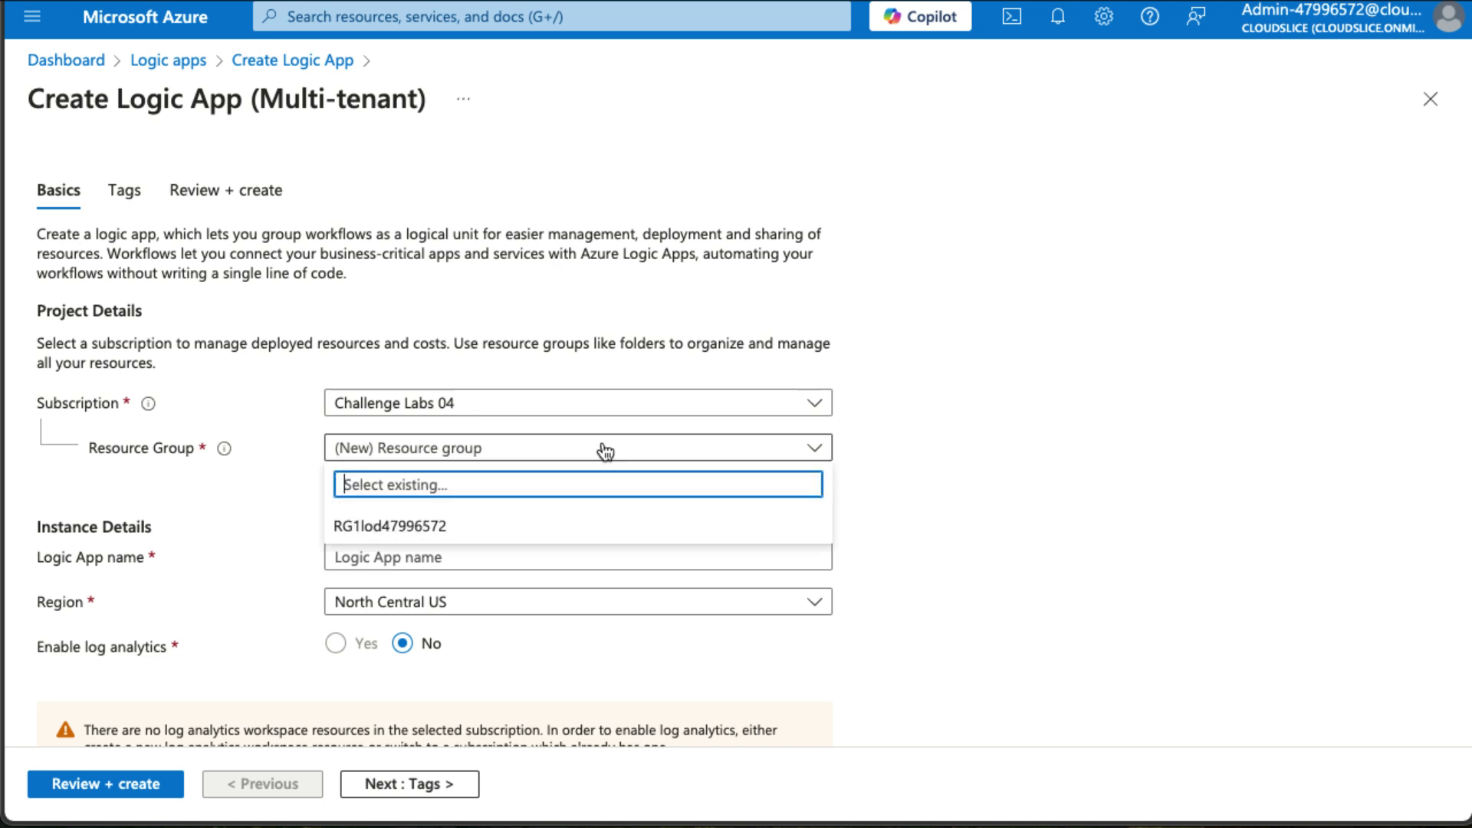
pyautogui.click(555, 526)
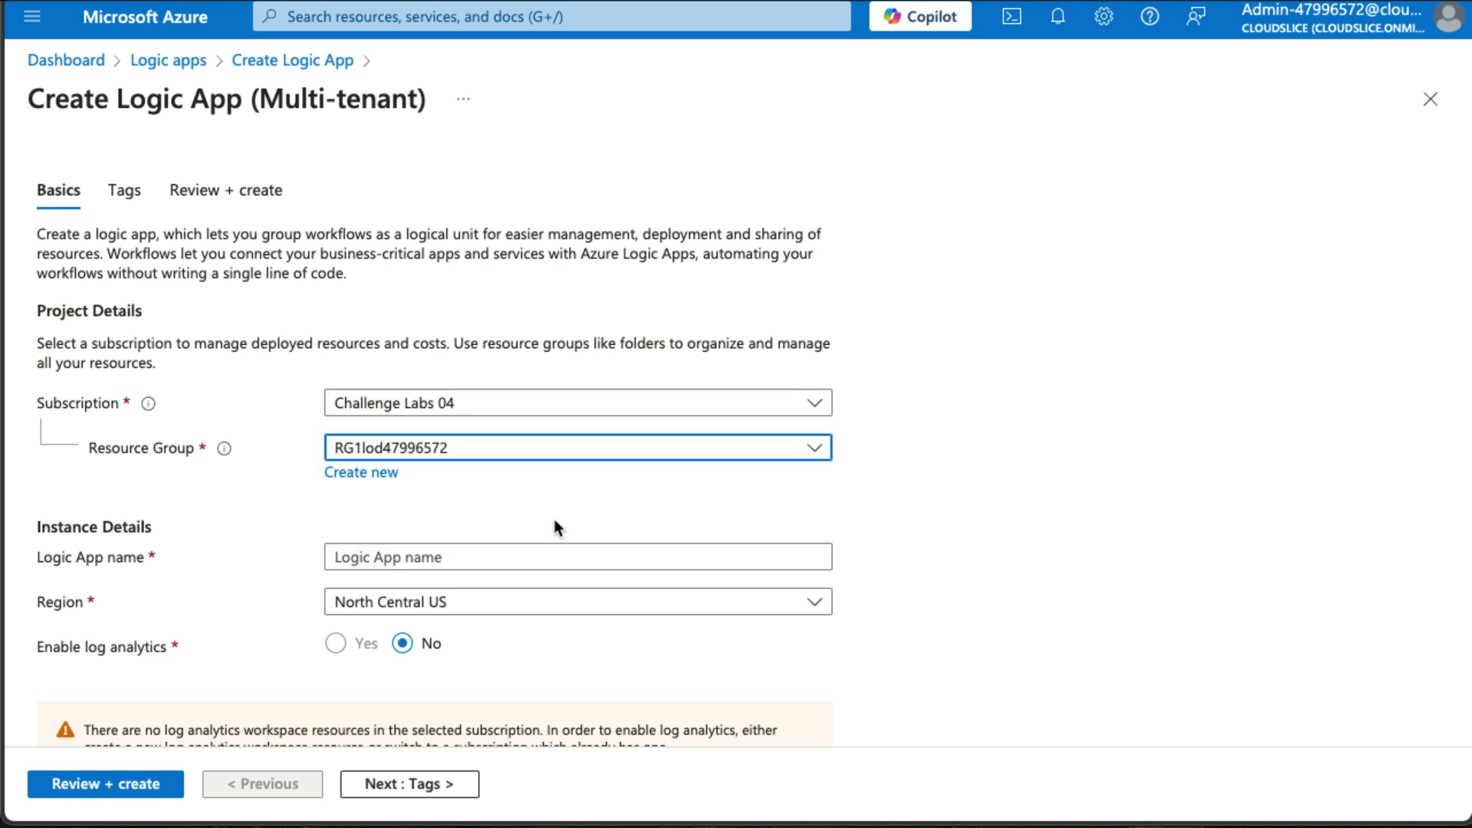
pyautogui.click(713, 552)
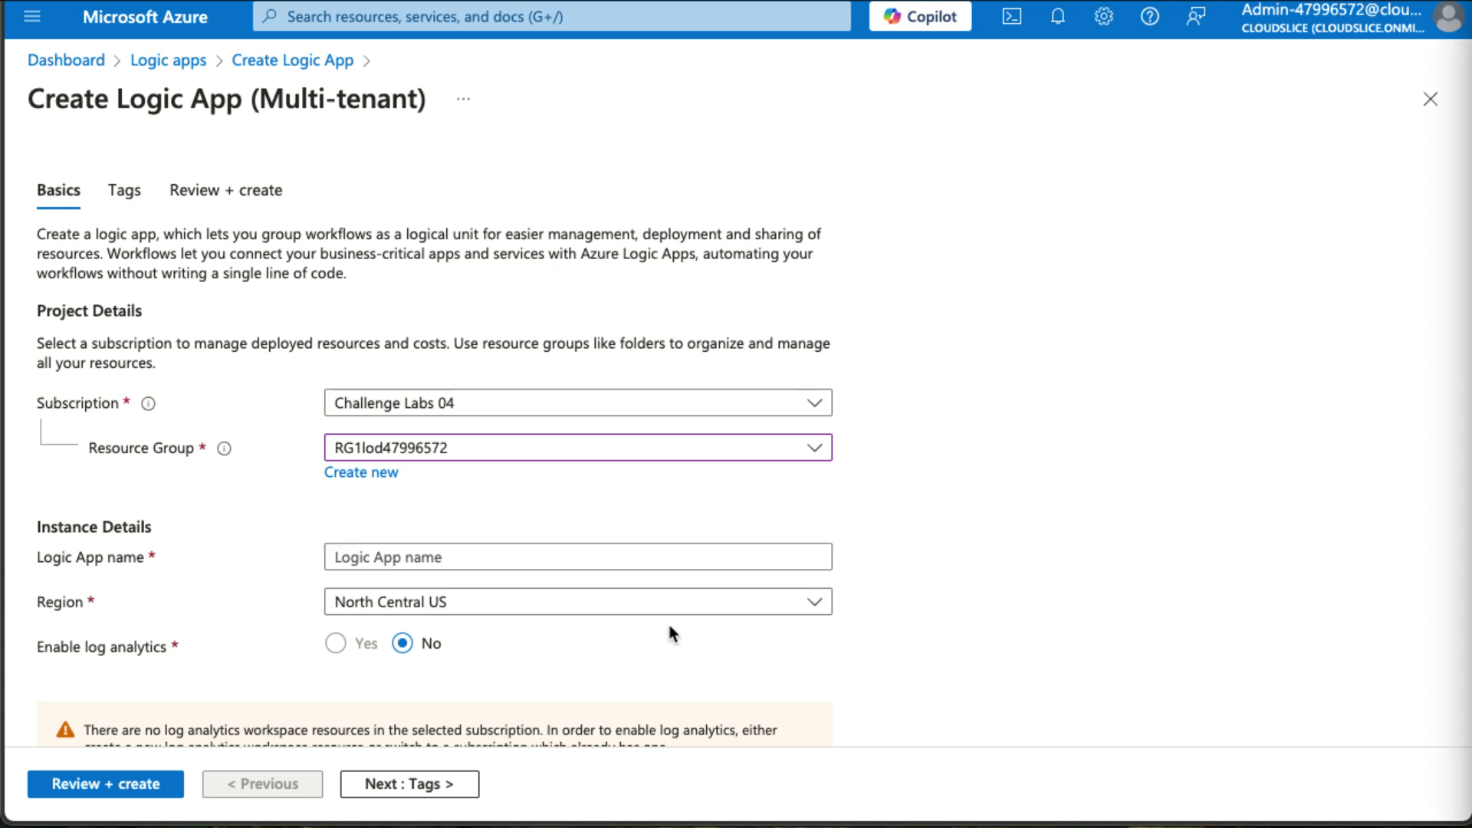
pyautogui.click(604, 550)
pyautogui.hotkey('ctrl', 'v')
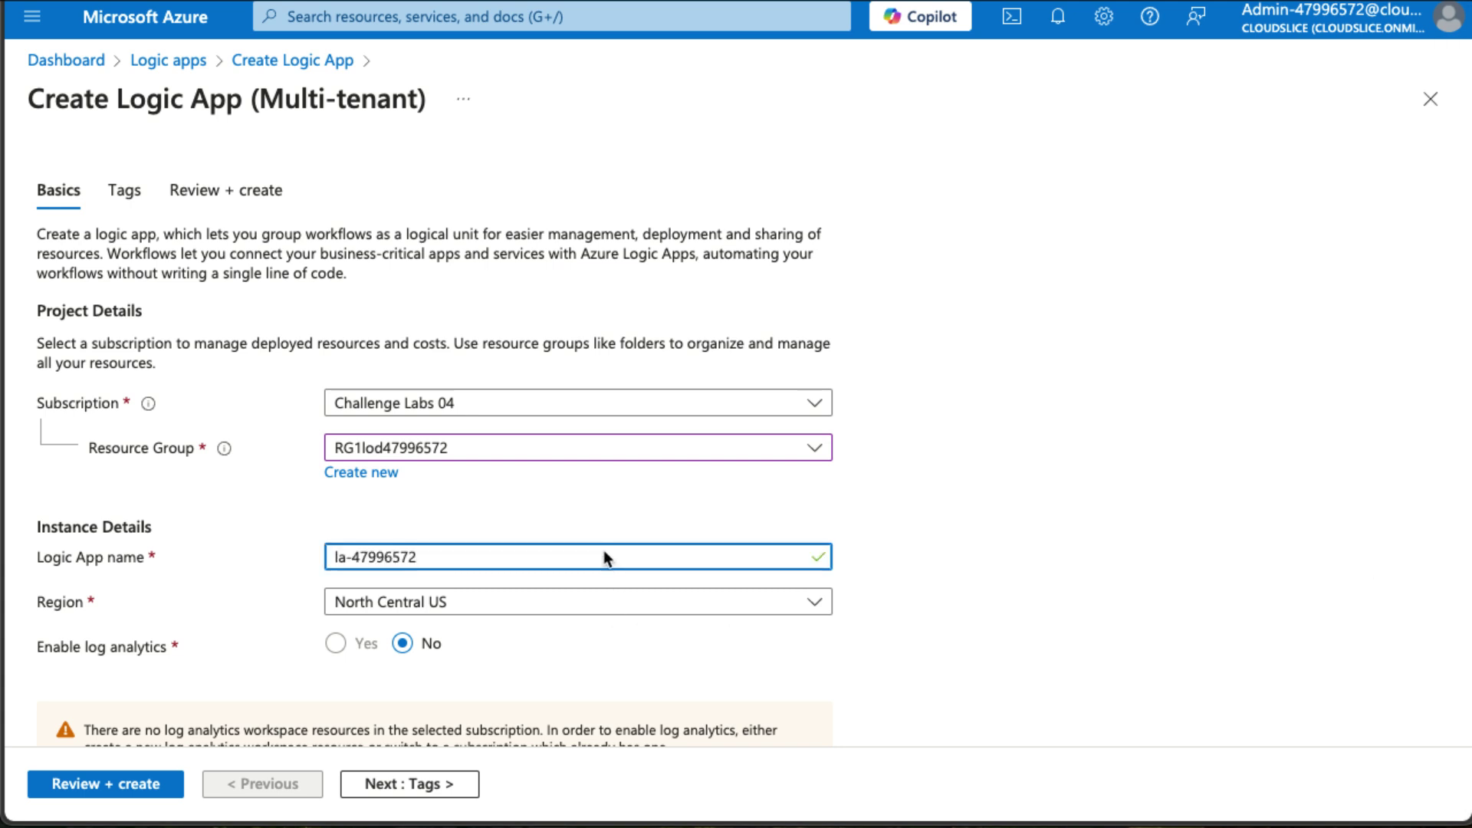
# Set the region to East US 2, then review and create the logic app.
pyautogui.scroll(-2, 992, 545)
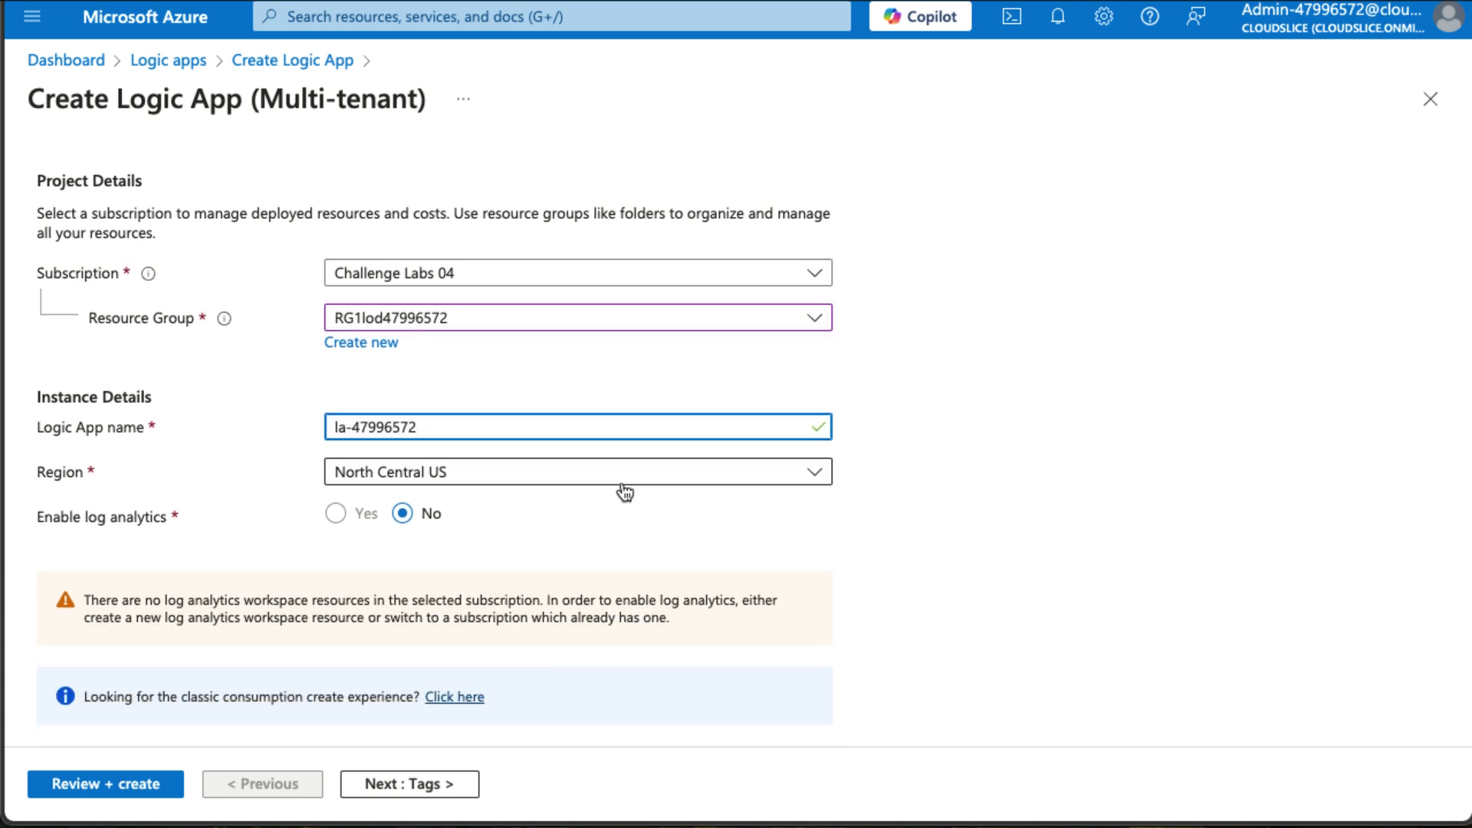
pyautogui.click(623, 482)
pyautogui.scroll(5, 616, 346)
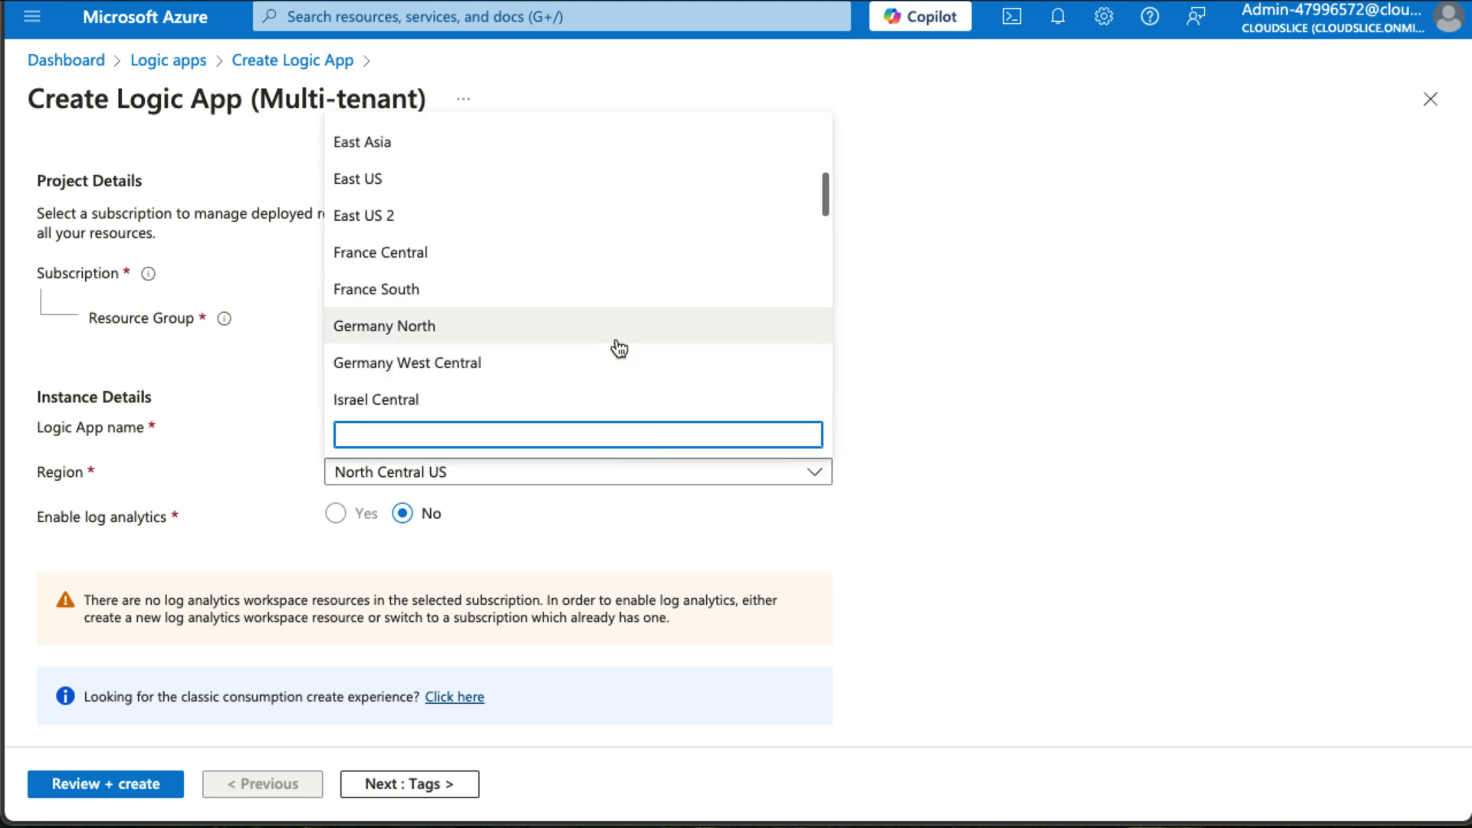
pyautogui.click(564, 219)
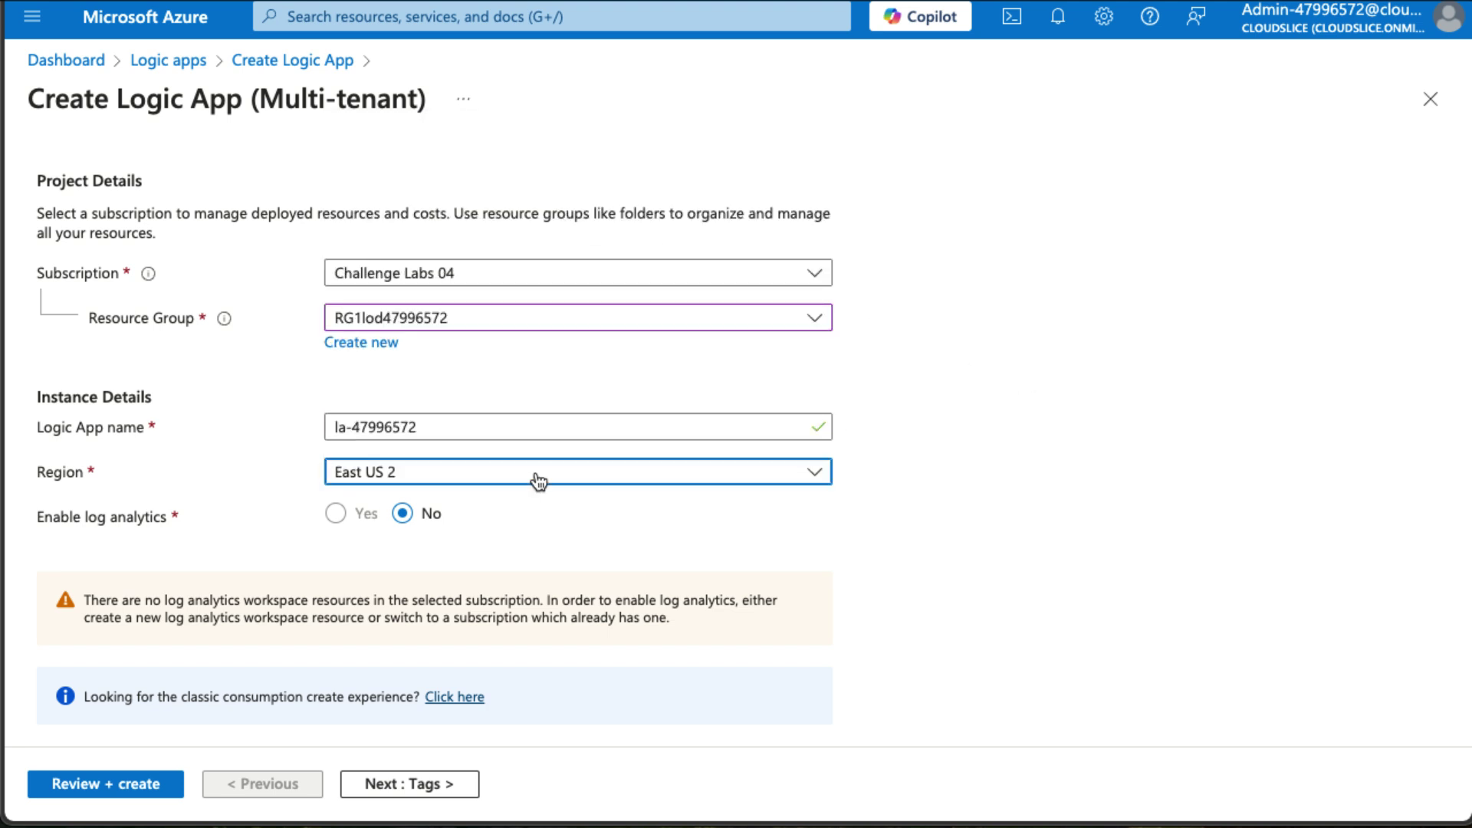
pyautogui.scroll(2, 904, 477)
pyautogui.scroll(-2, 905, 473)
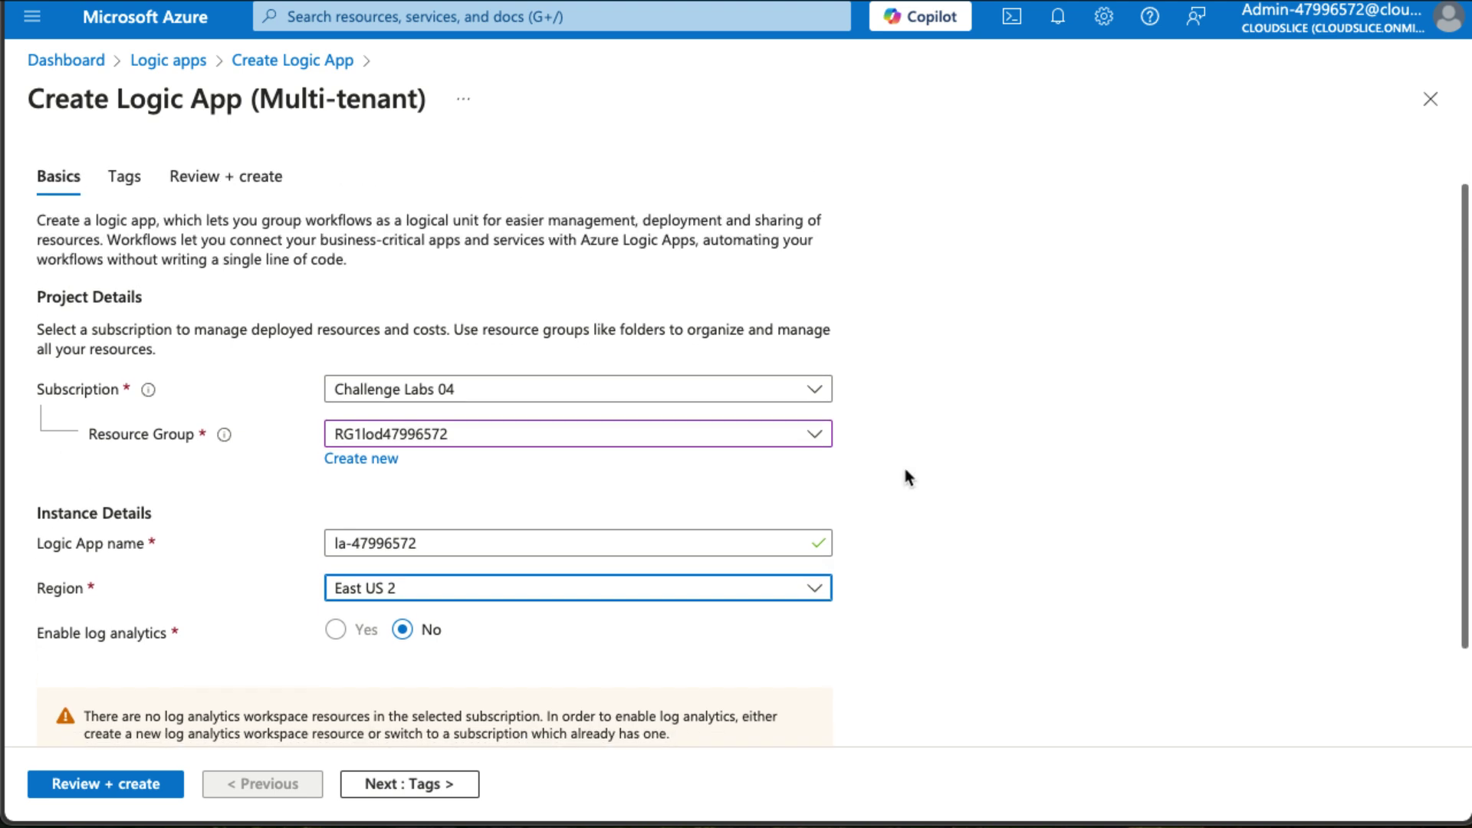
pyautogui.click(90, 794)
pyautogui.click(86, 787)
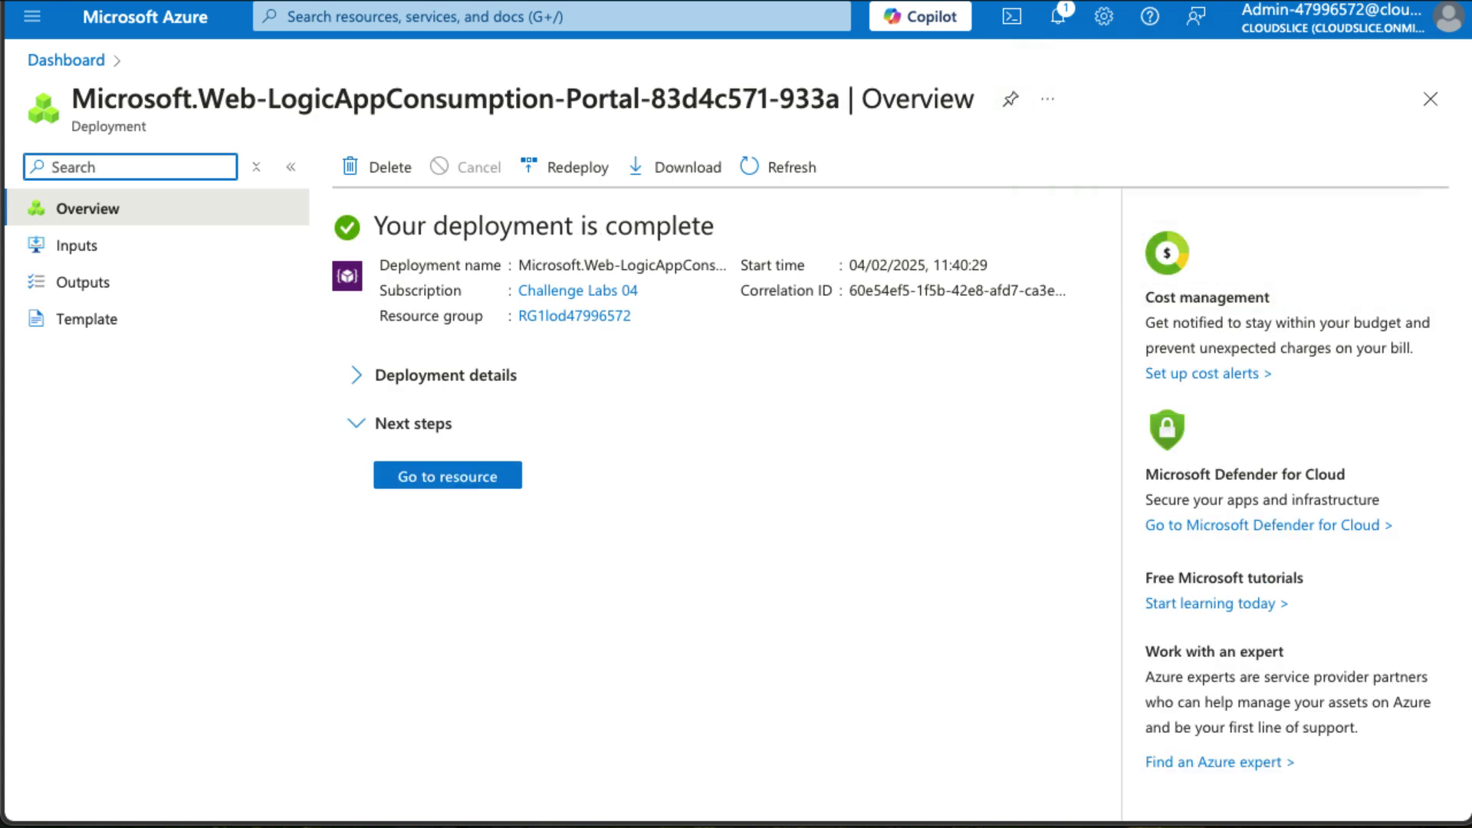
# Go to the deployed la-47996572 logic app and launch its Logic app designer.
pyautogui.click(624, 459)
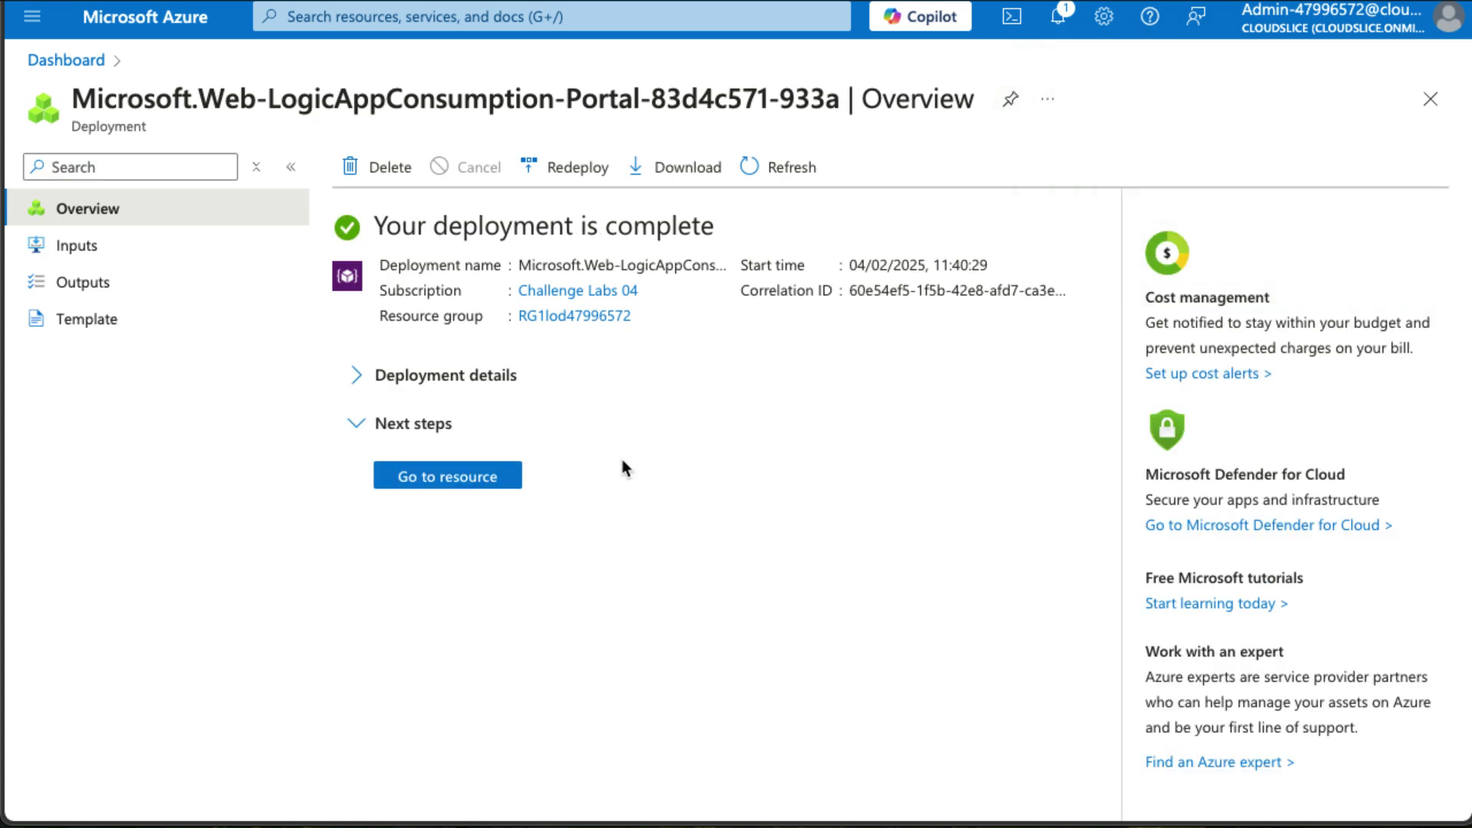
pyautogui.click(493, 476)
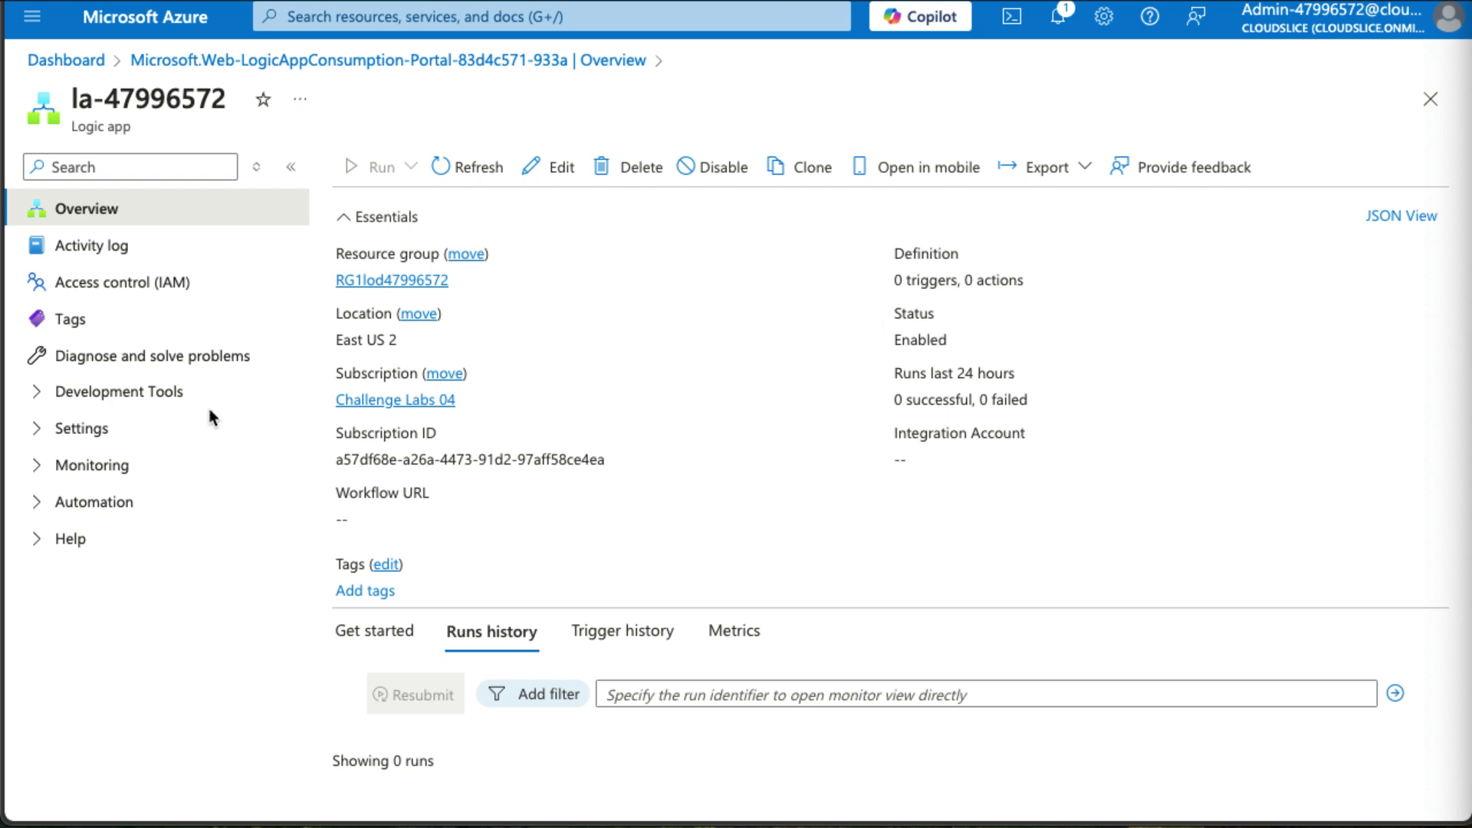
pyautogui.click(161, 393)
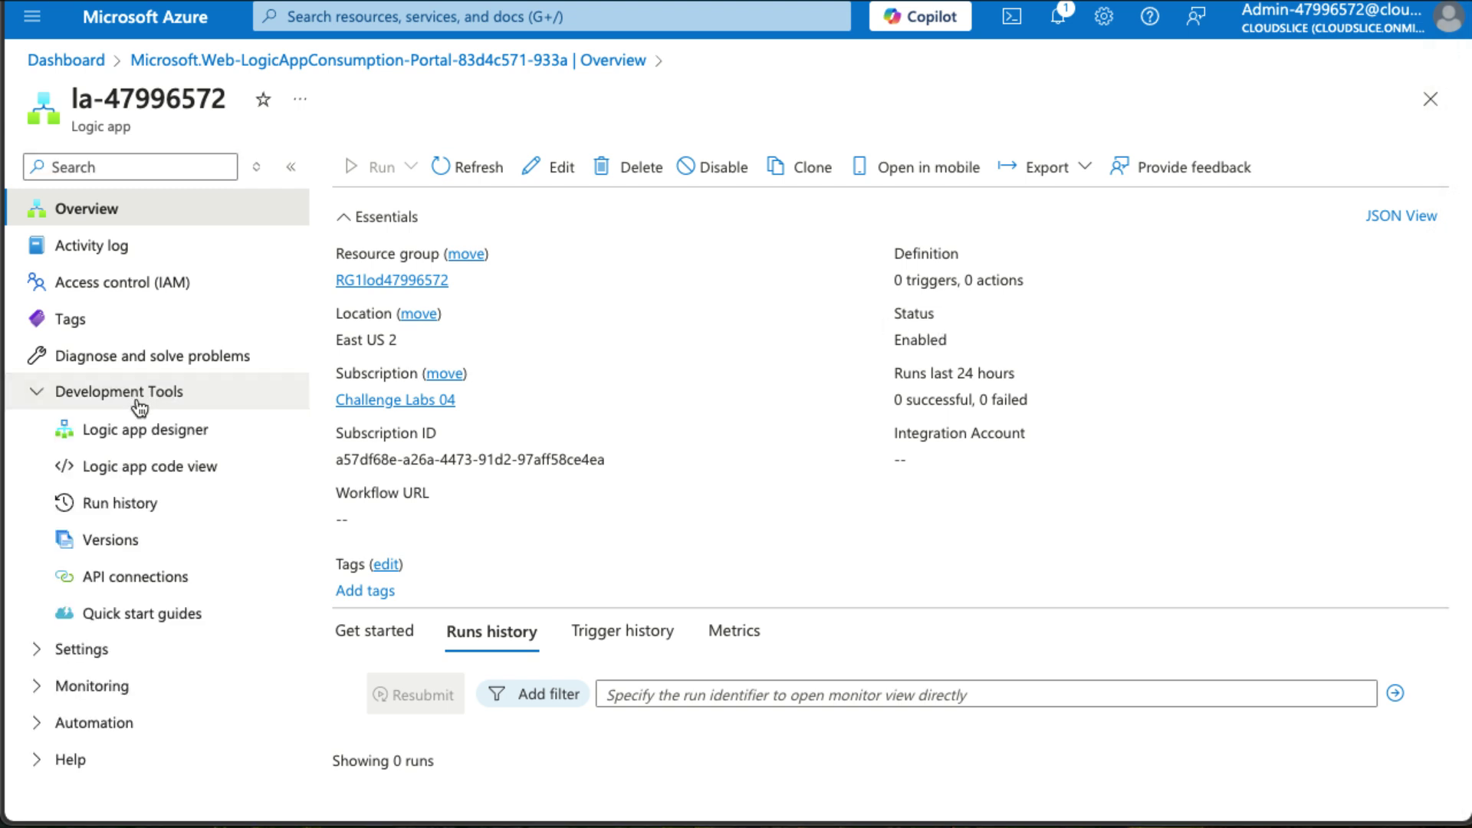
pyautogui.click(145, 431)
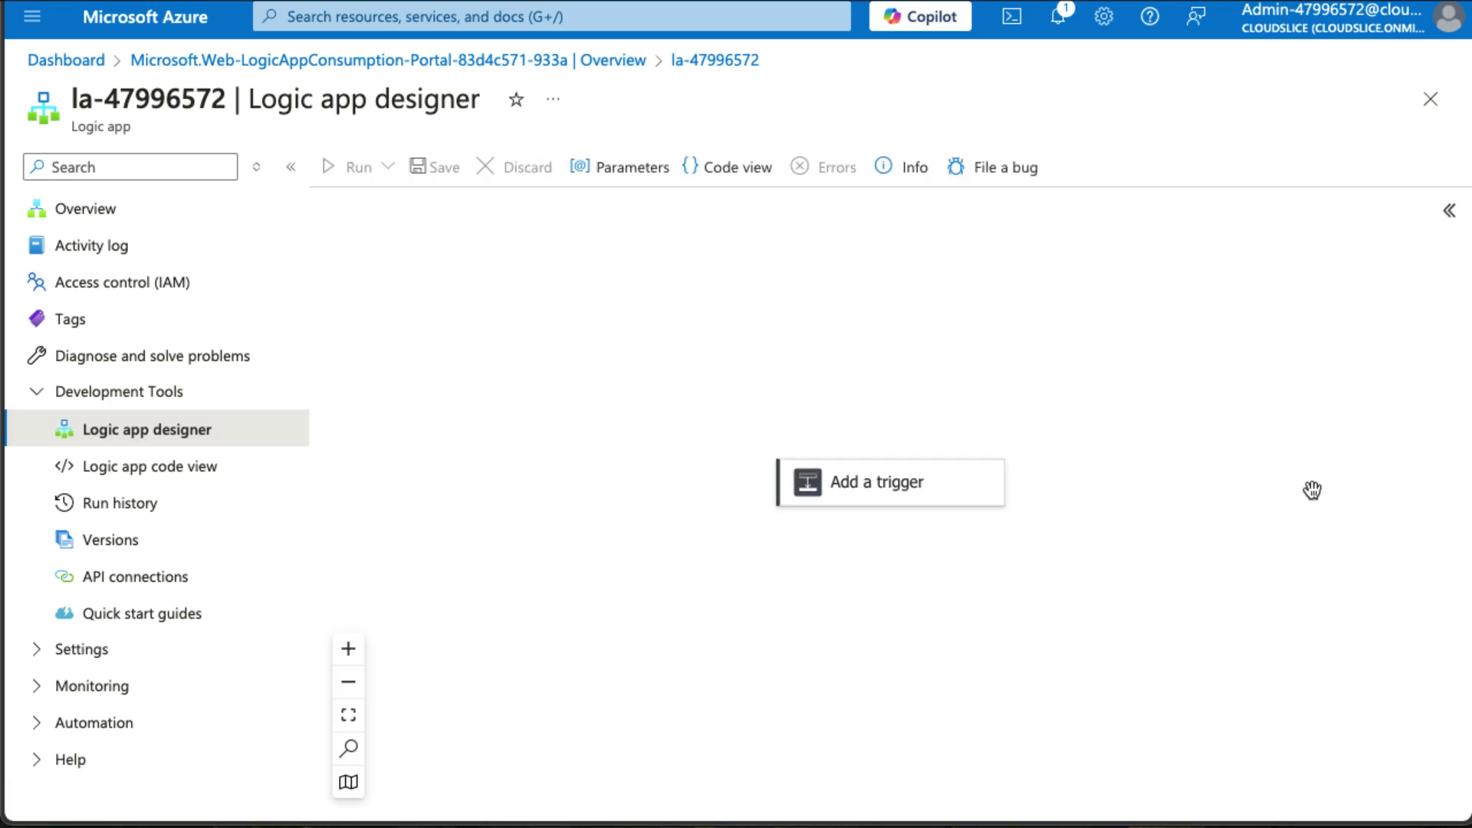
# Search 'service bus' and add the 'When a message is received in a queue (auto-complete)' trigger.
pyautogui.moveTo(926, 486)
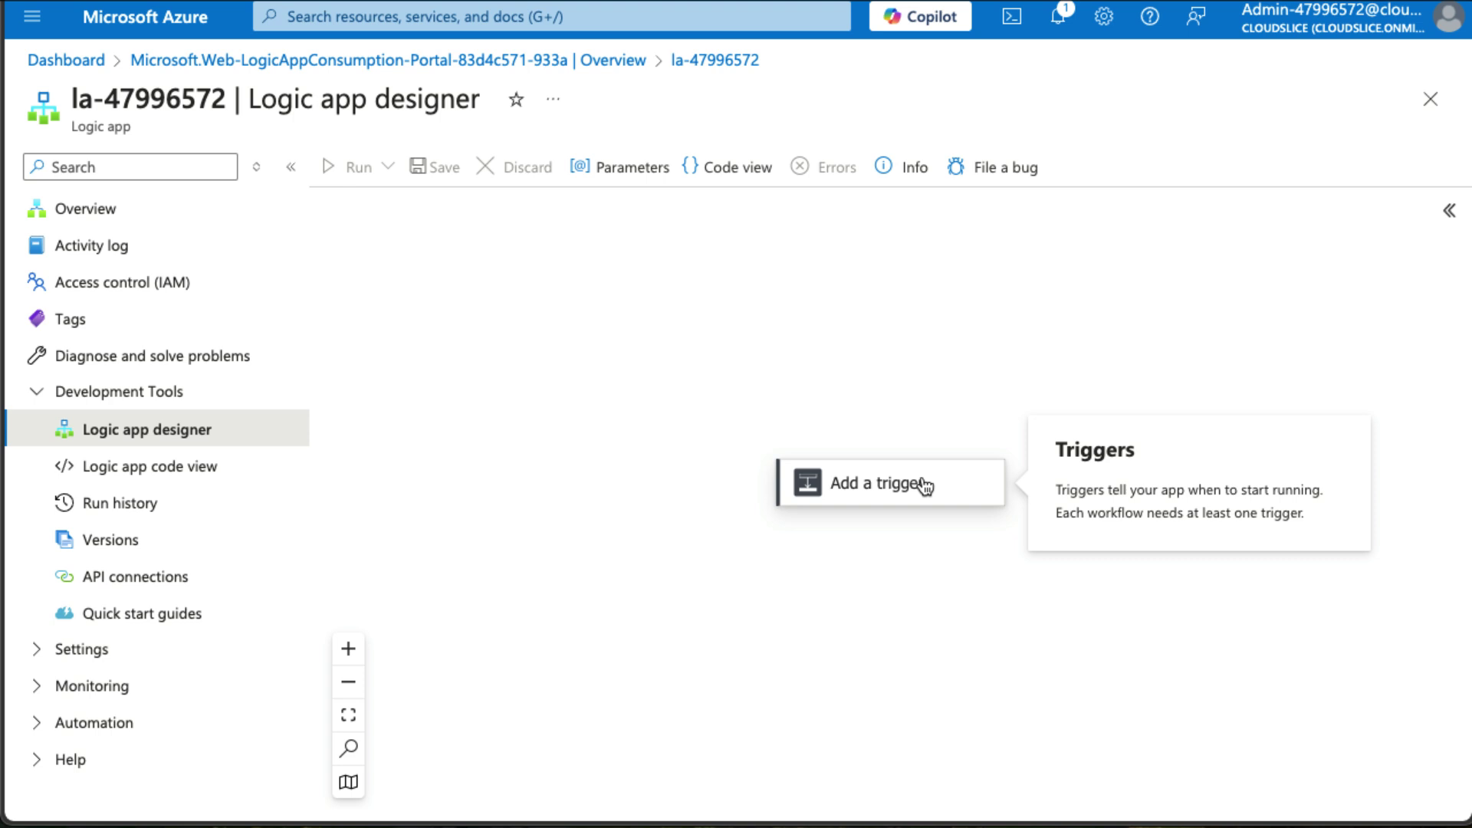
pyautogui.click(926, 486)
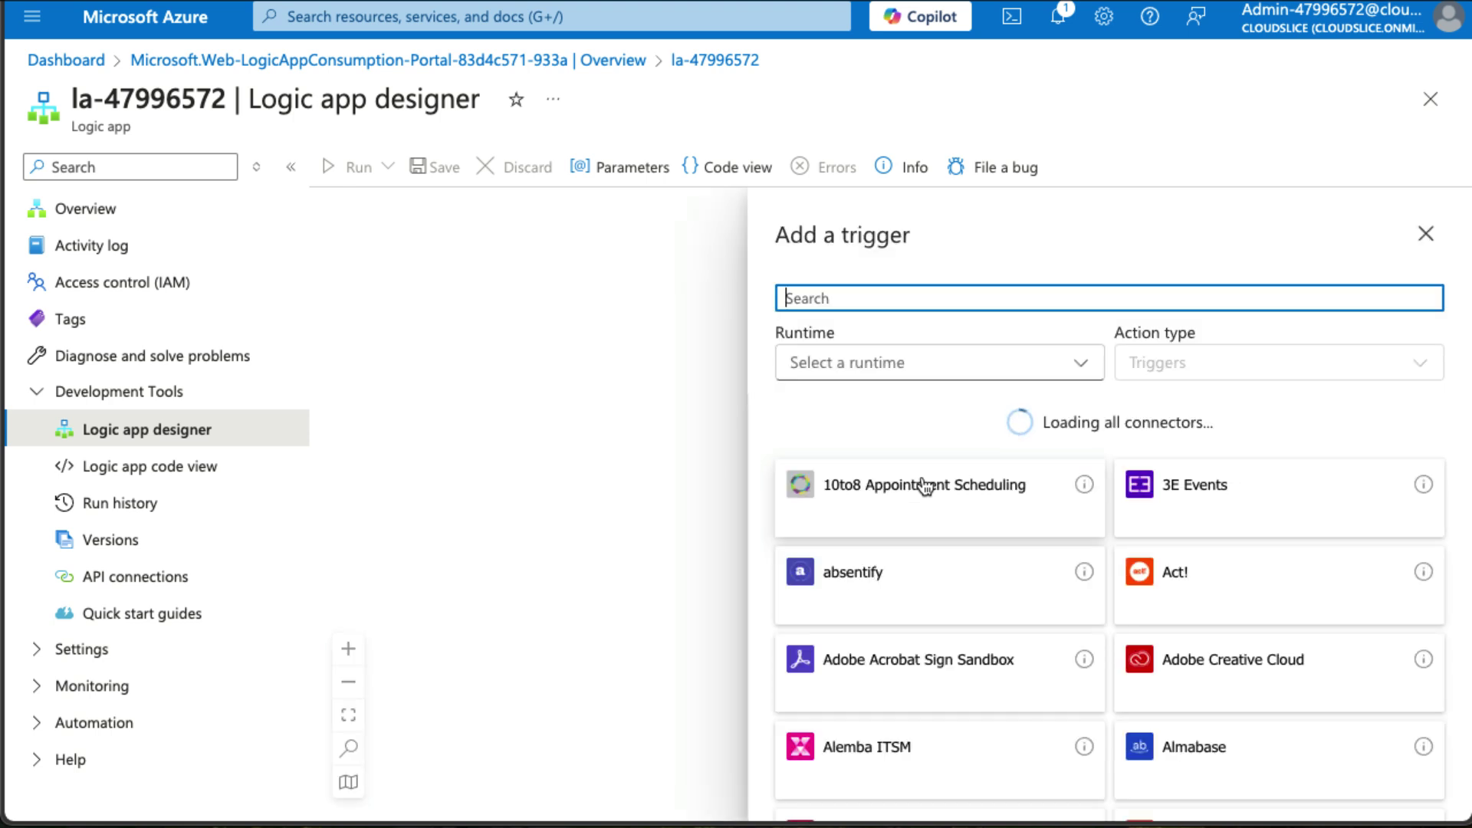
pyautogui.write('s')
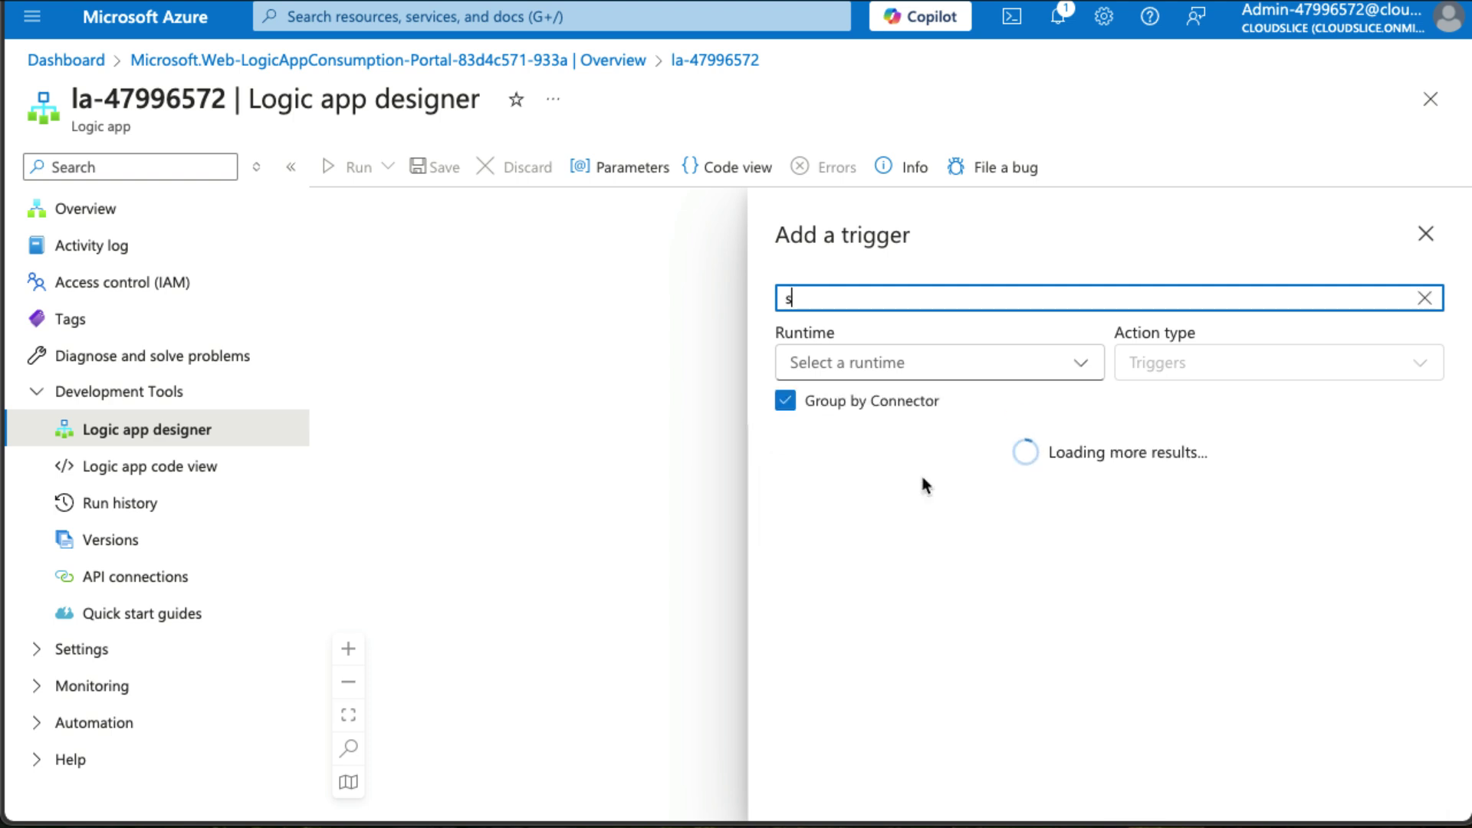
pyautogui.write('ervice bus')
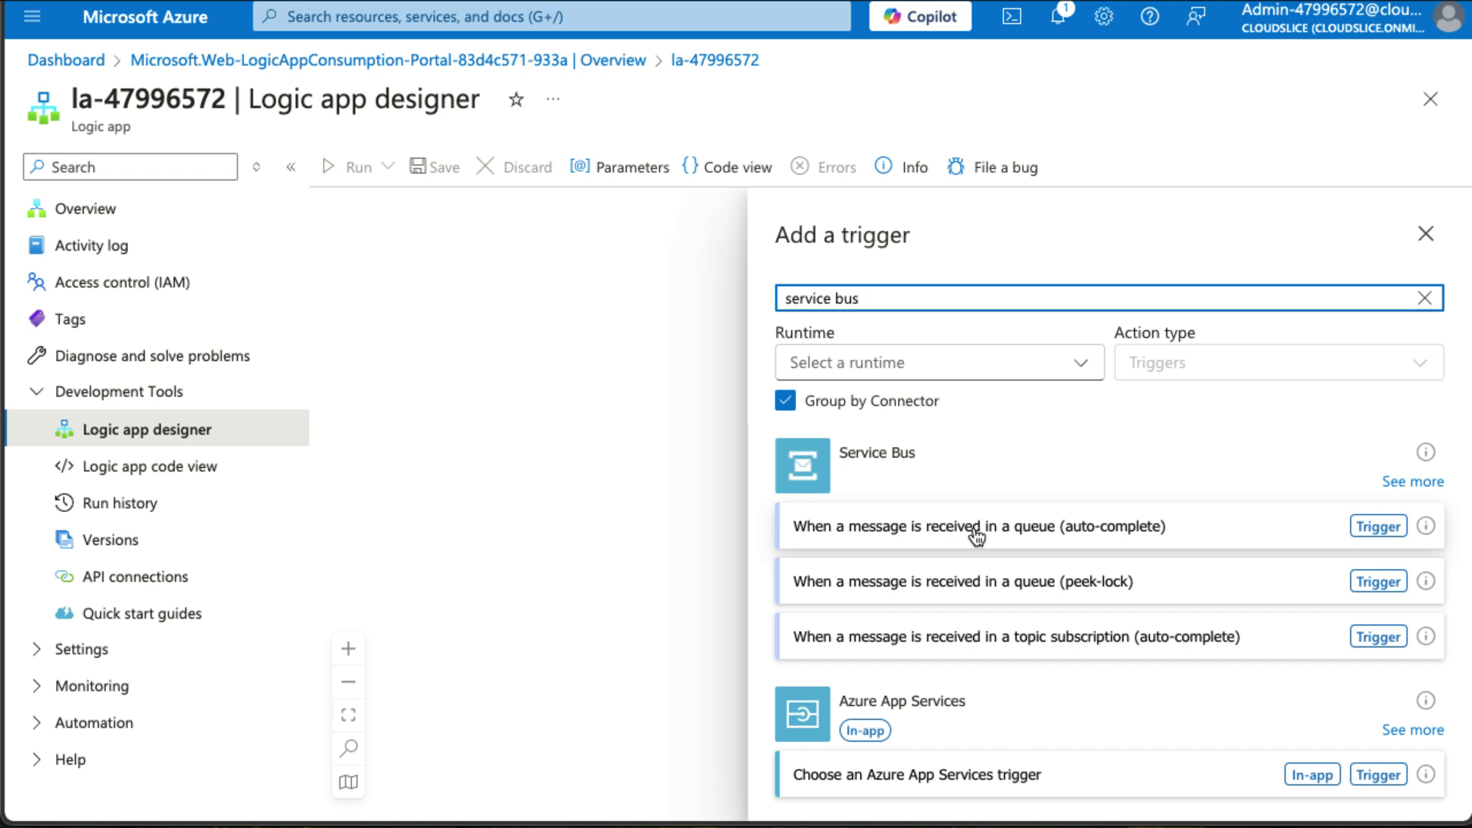
pyautogui.click(976, 534)
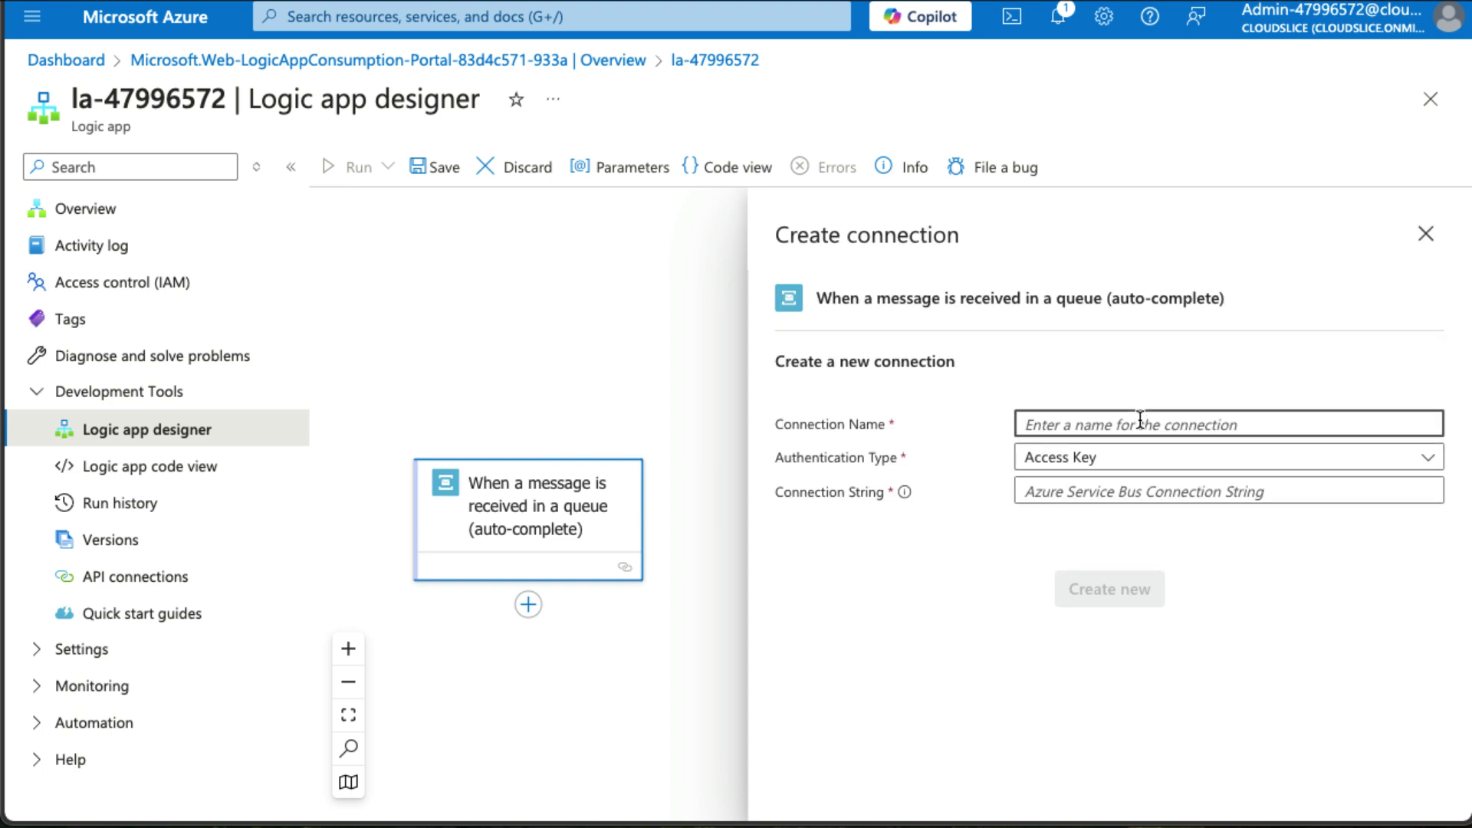
# Name the connection ServiceBusConnection, paste the namespace connection string, and create it.
pyautogui.write('Servic')
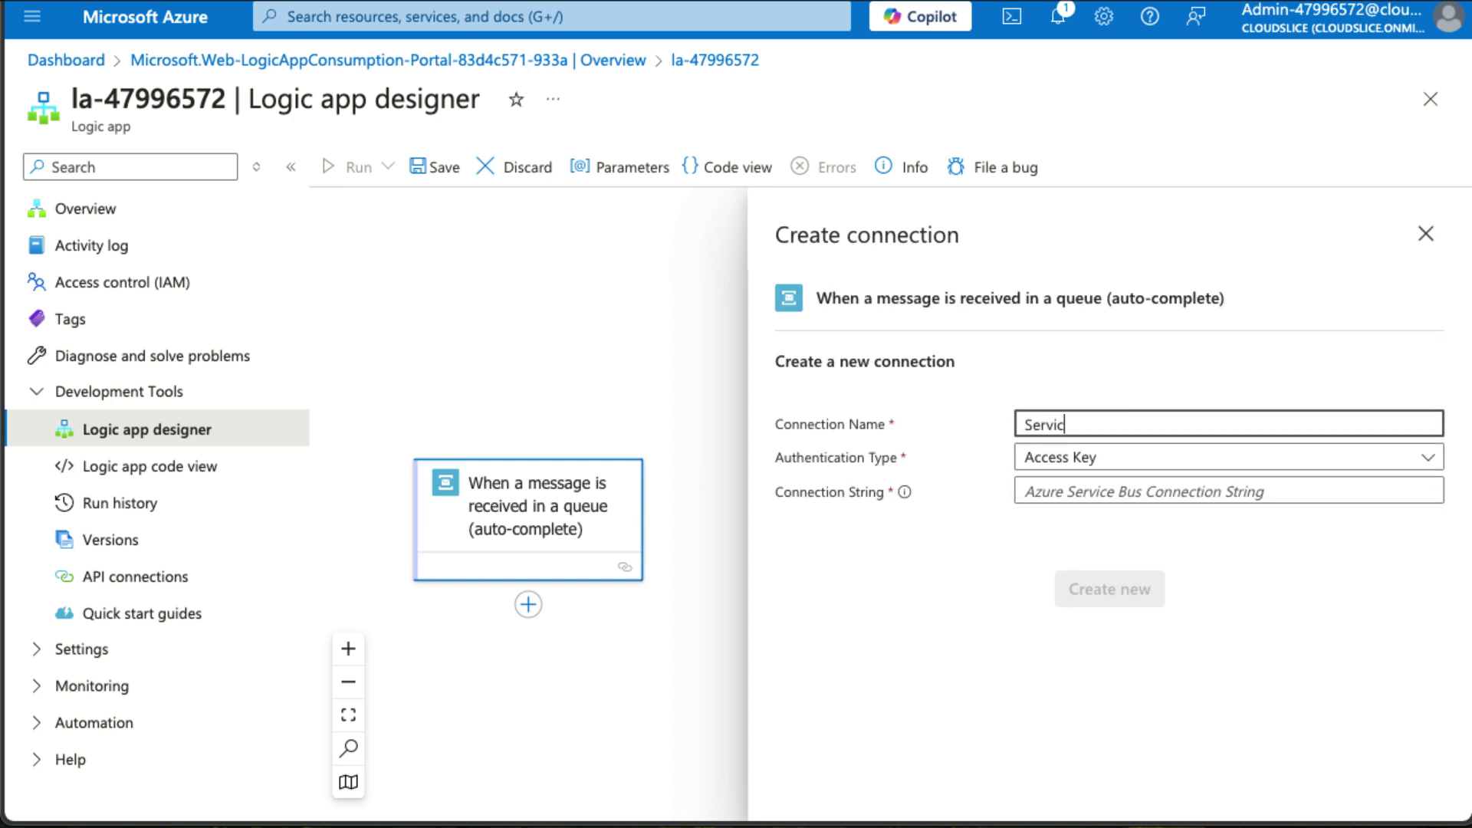
pyautogui.write('eBusConnection')
pyautogui.click(1089, 492)
pyautogui.hotkey('ctrl', 'v')
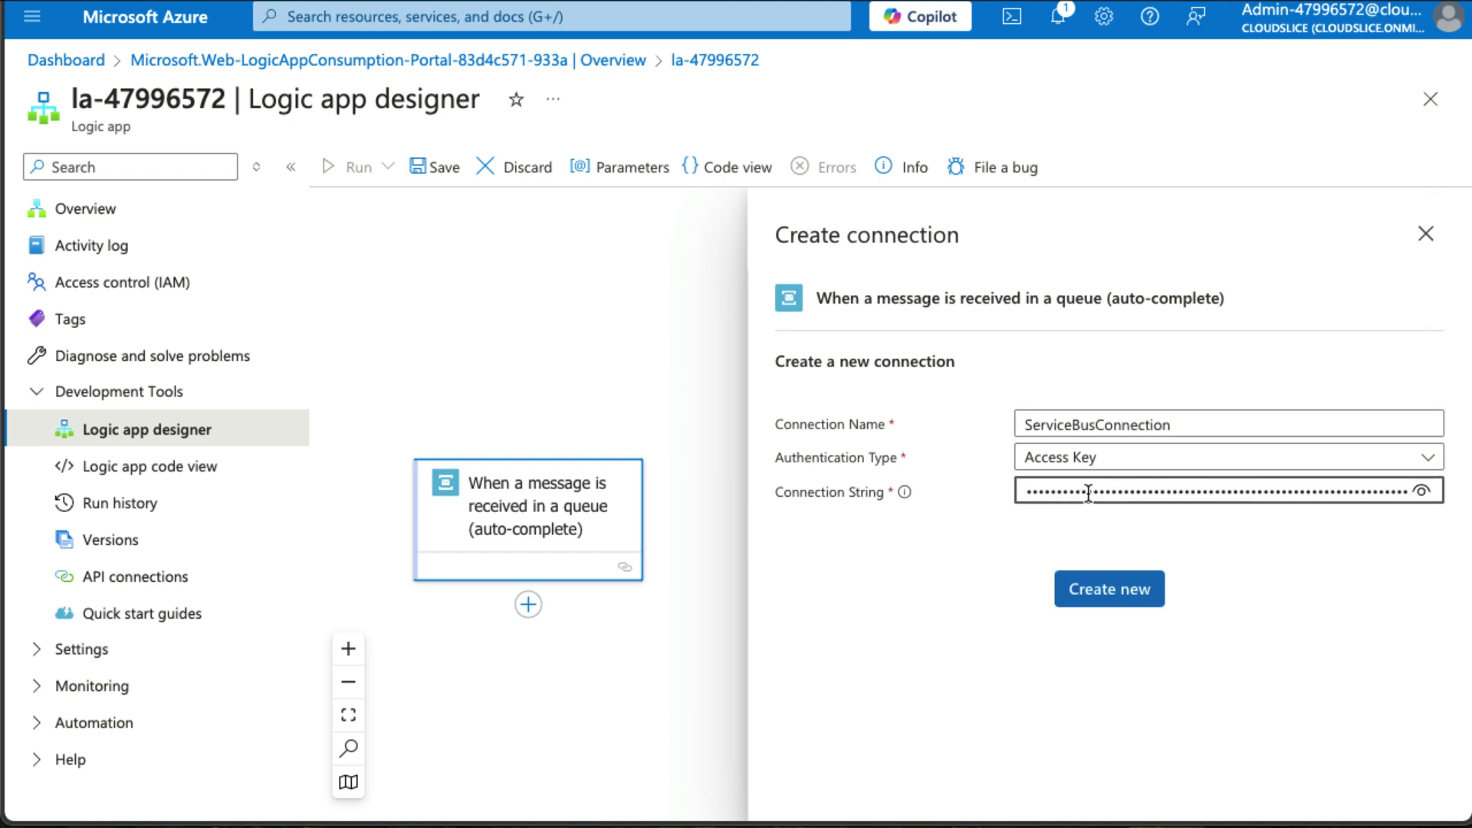
pyautogui.click(1133, 598)
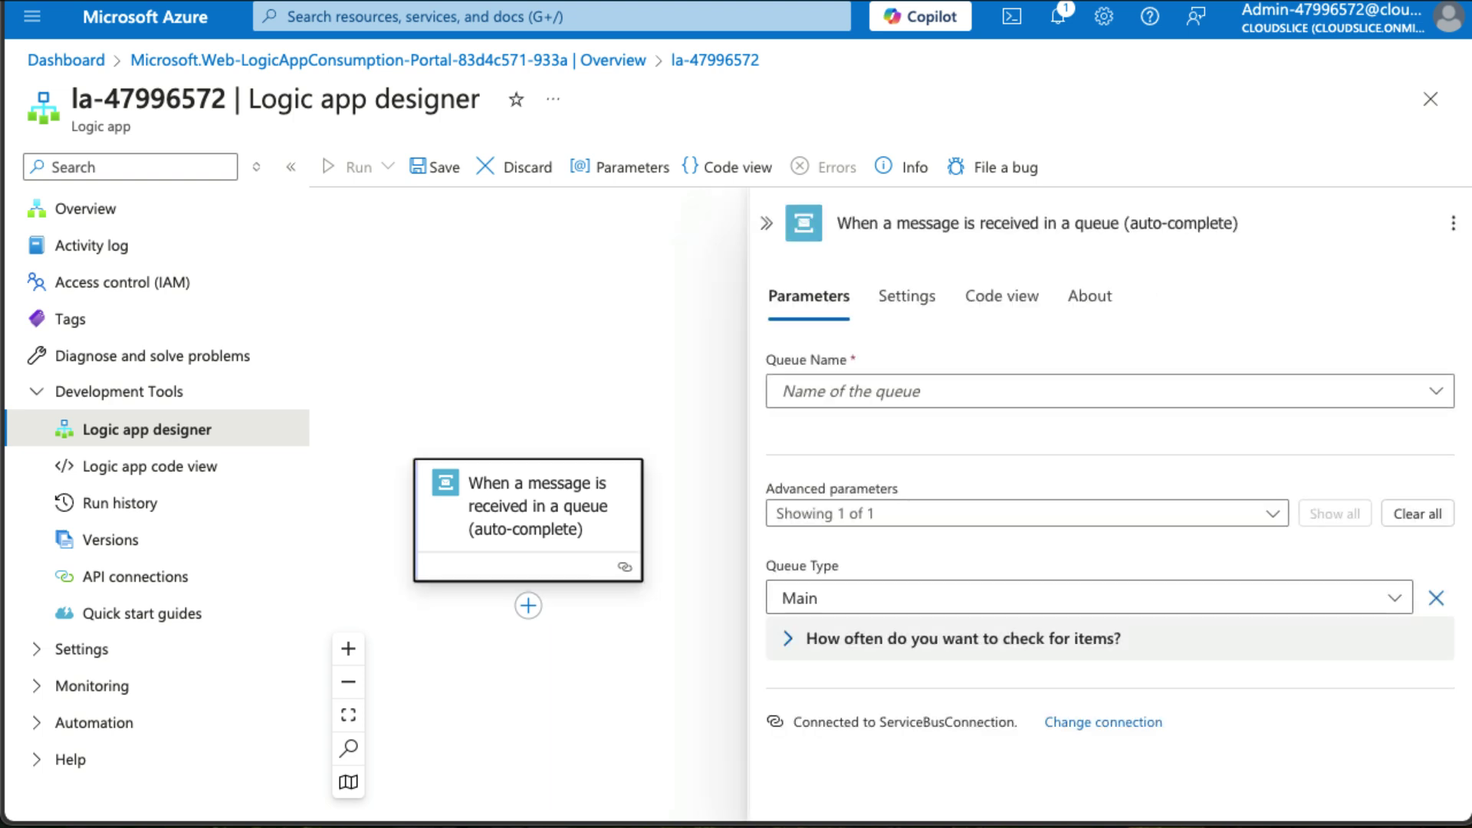
# Point the trigger at the messages queue, polling every 30 seconds, and save the workflow.
pyautogui.click(1129, 391)
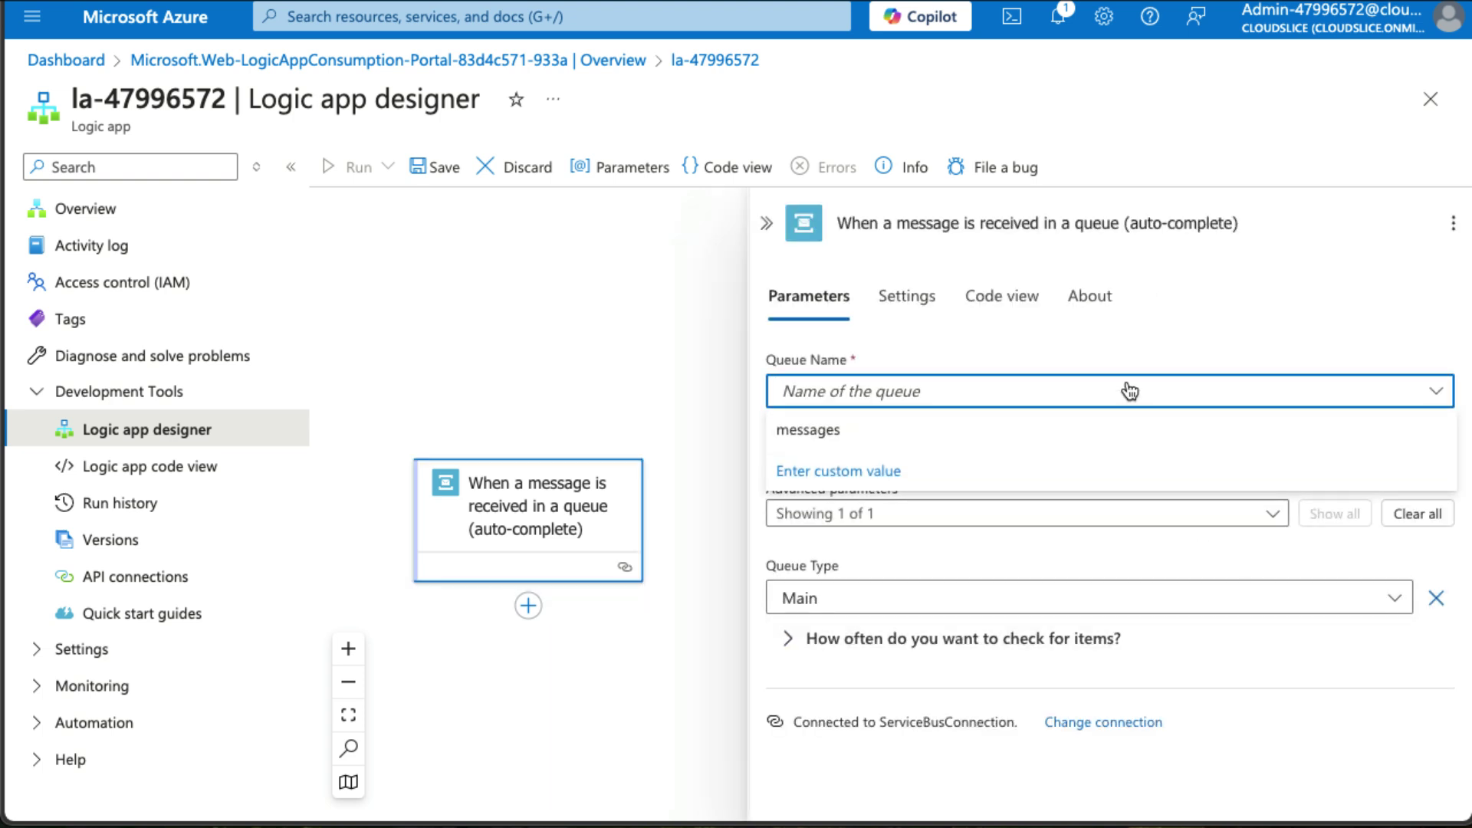
pyautogui.click(796, 427)
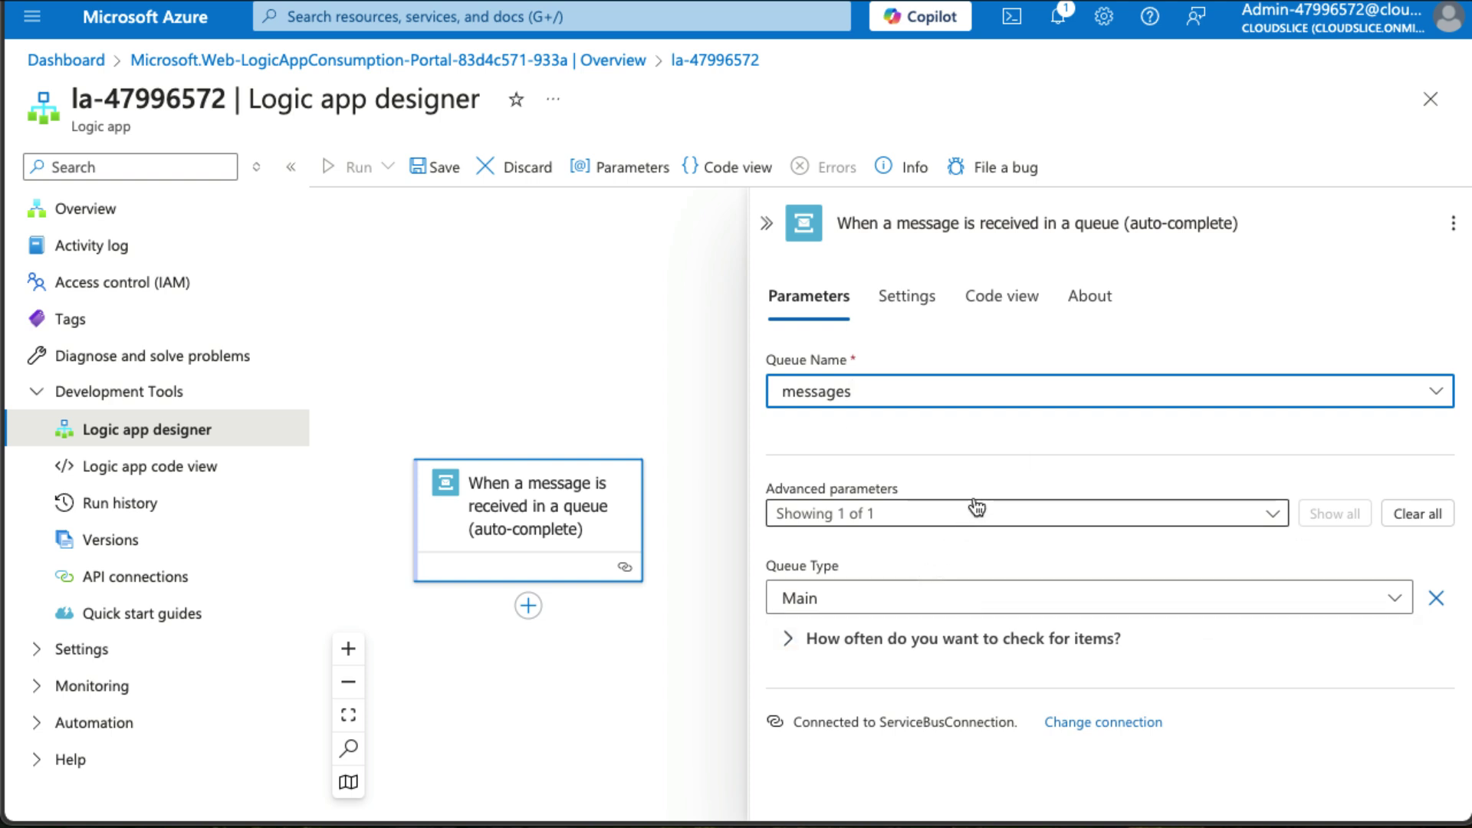
pyautogui.click(1001, 647)
pyautogui.scroll(-3, 996, 664)
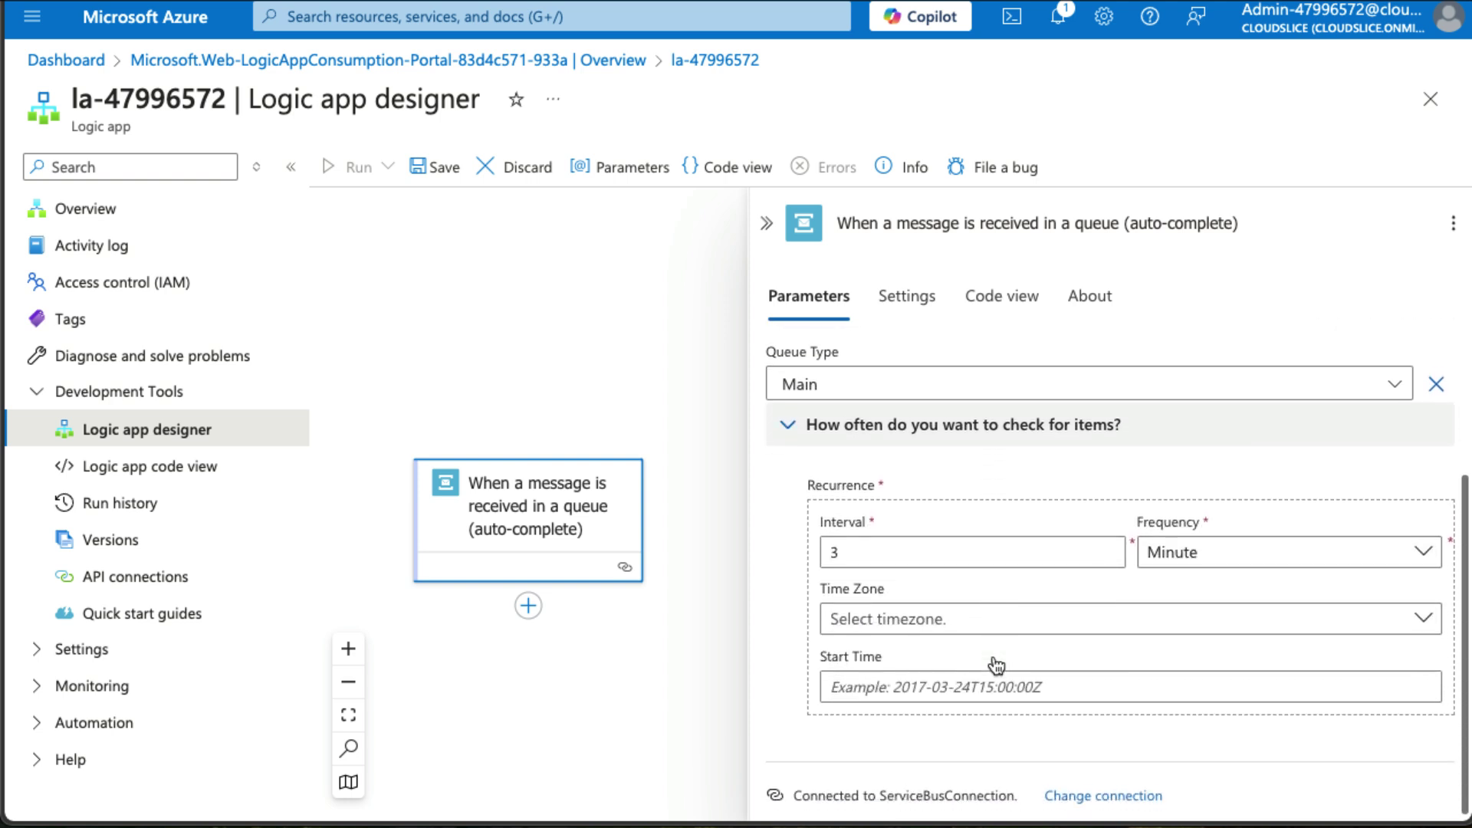
pyautogui.doubleClick(913, 545)
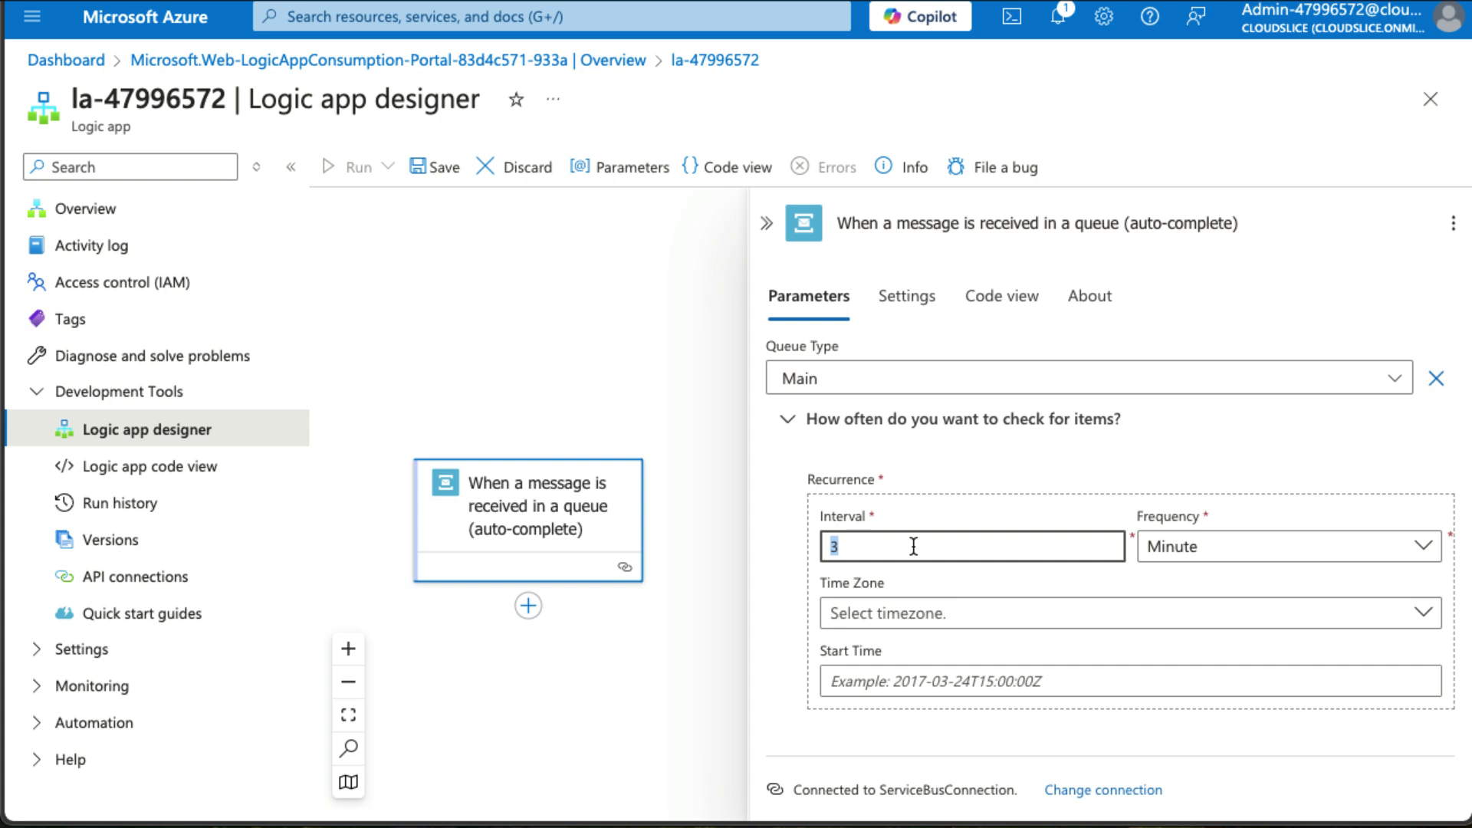
pyautogui.write('30')
pyautogui.click(1288, 553)
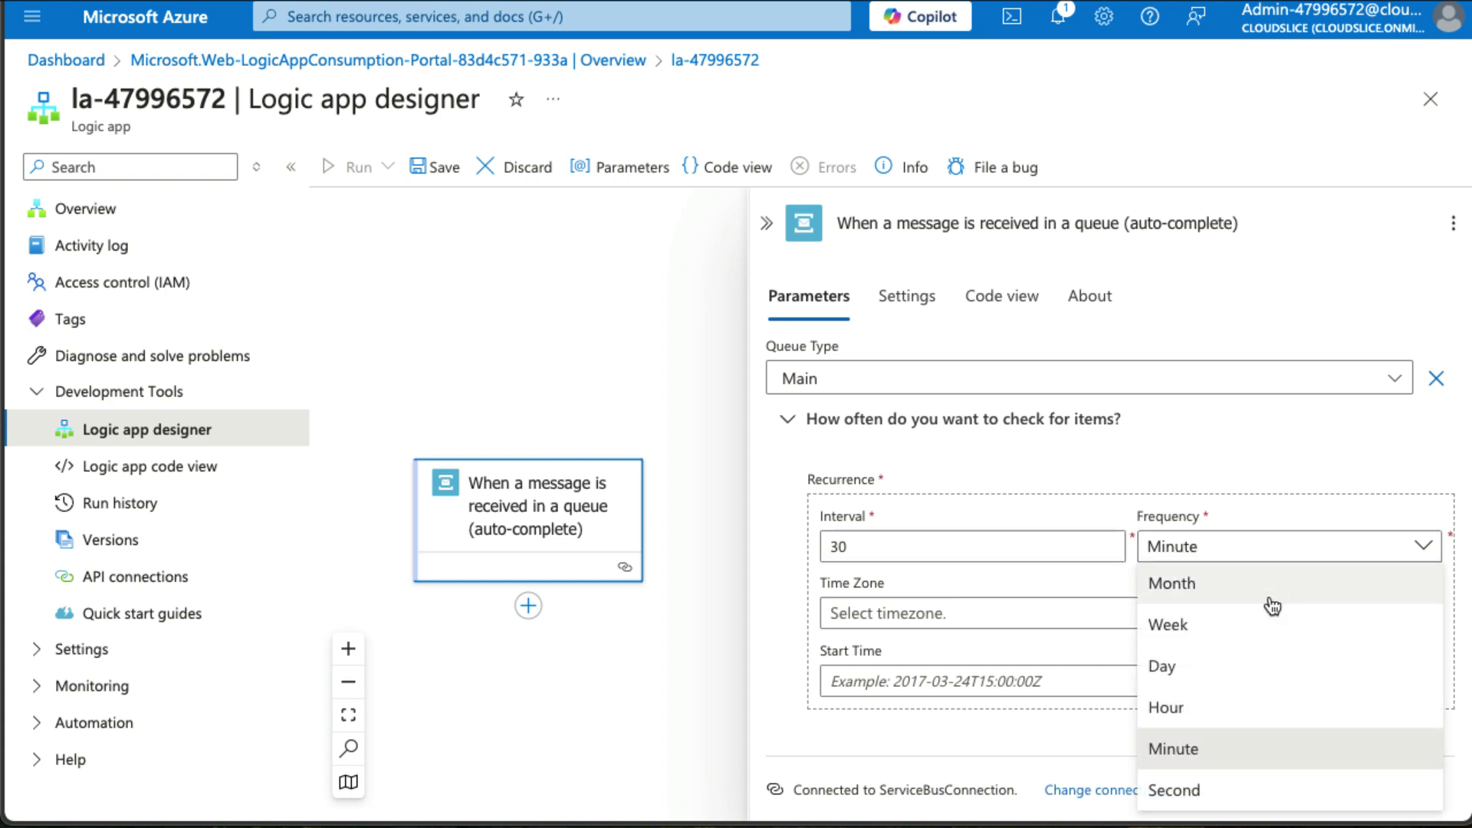
pyautogui.click(1261, 794)
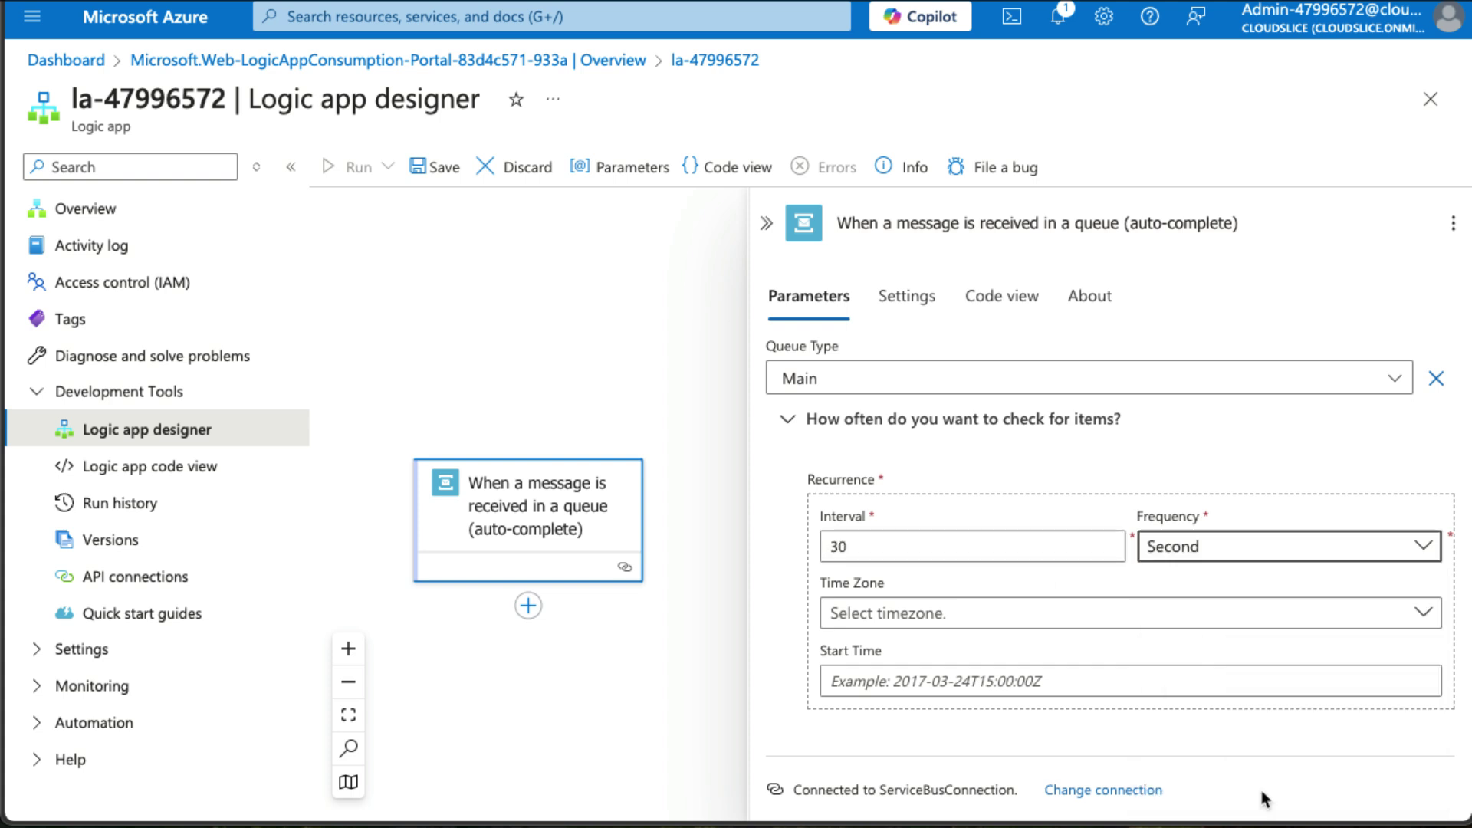
pyautogui.click(976, 675)
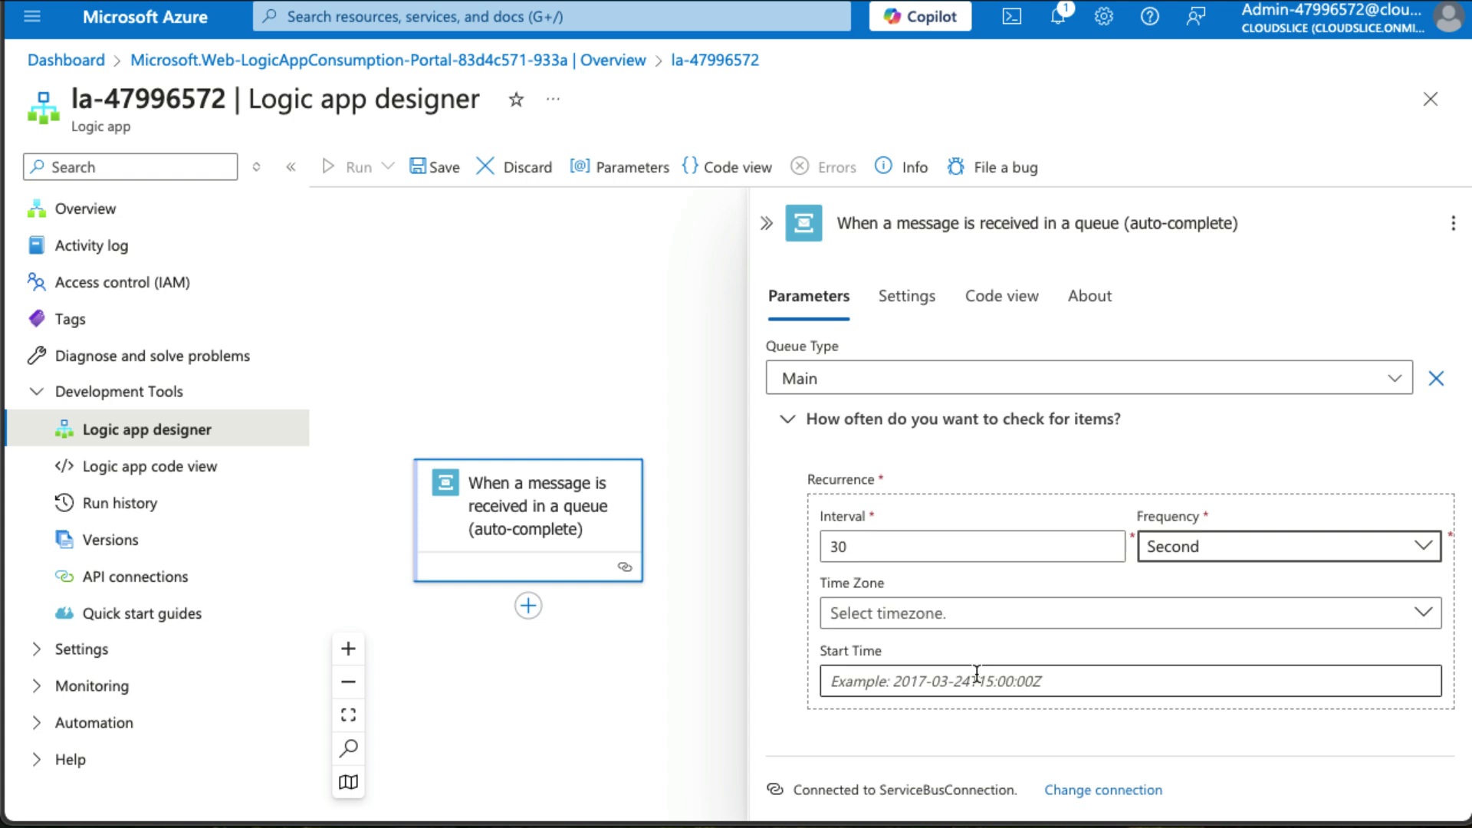
pyautogui.click(433, 169)
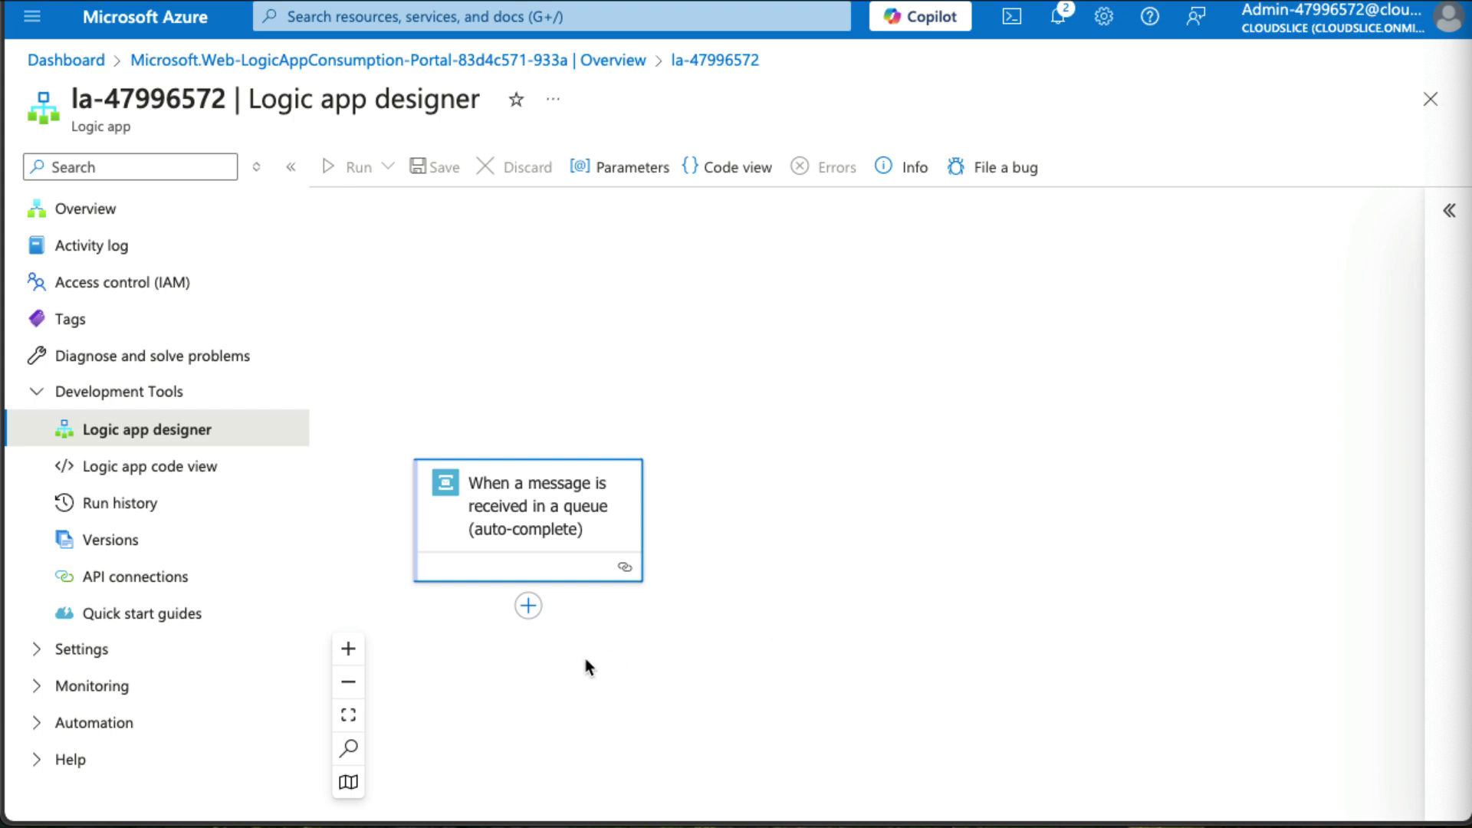
# Add an action after the trigger and search 'Blob St' for Azure Blob Storage actions.
pyautogui.click(527, 606)
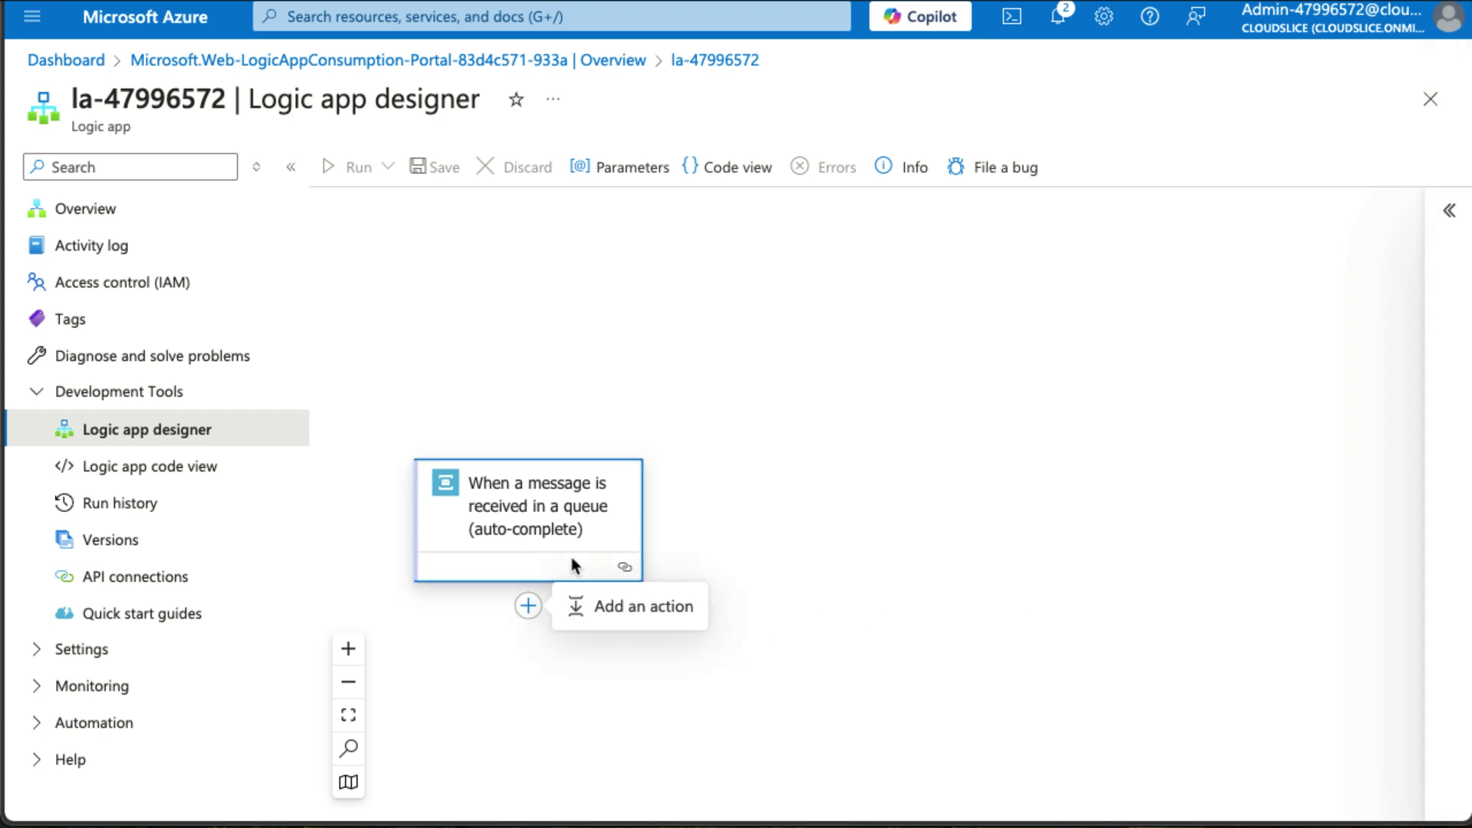
pyautogui.click(644, 607)
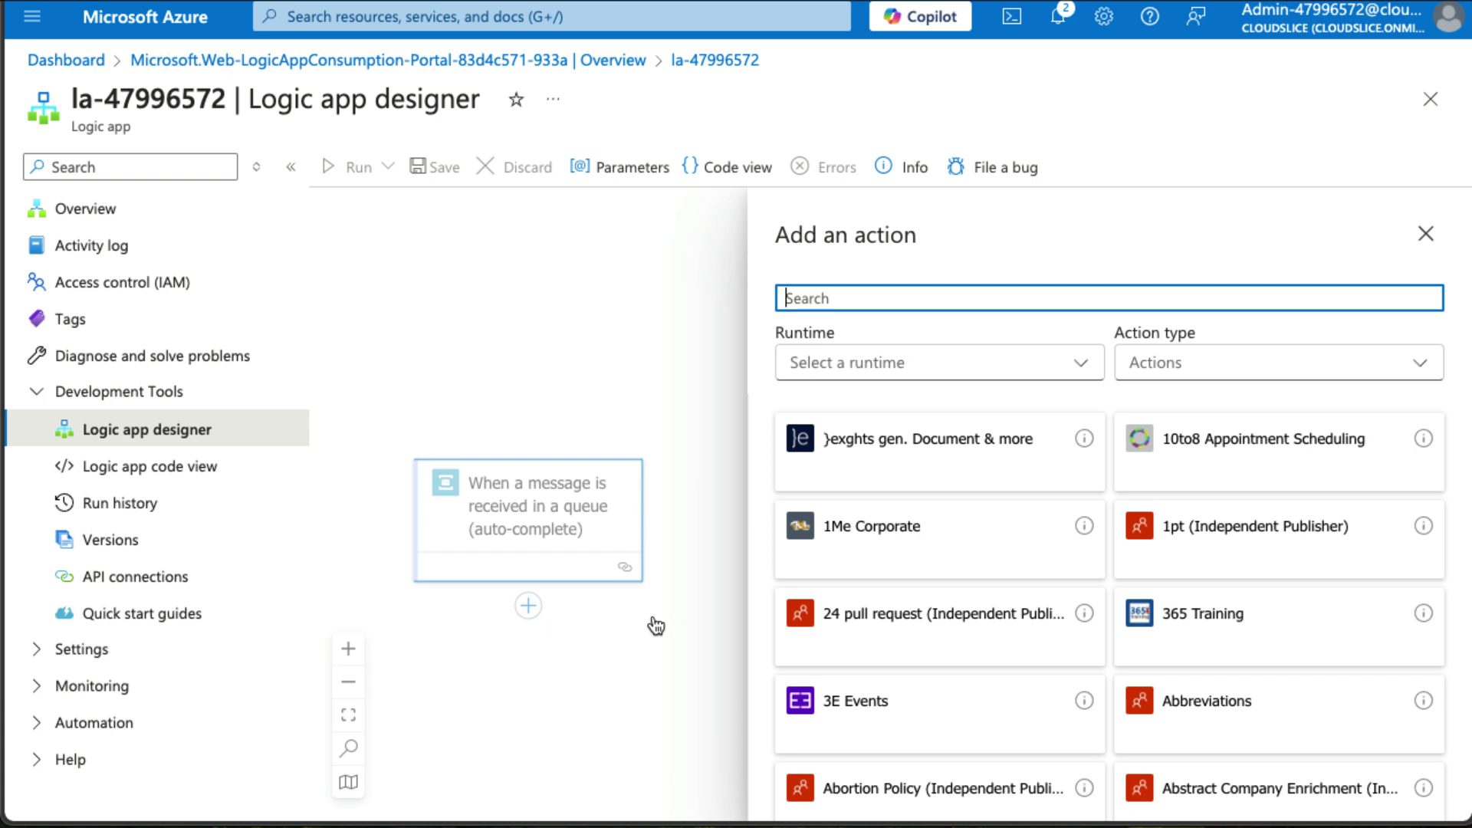
pyautogui.write('Blob ')
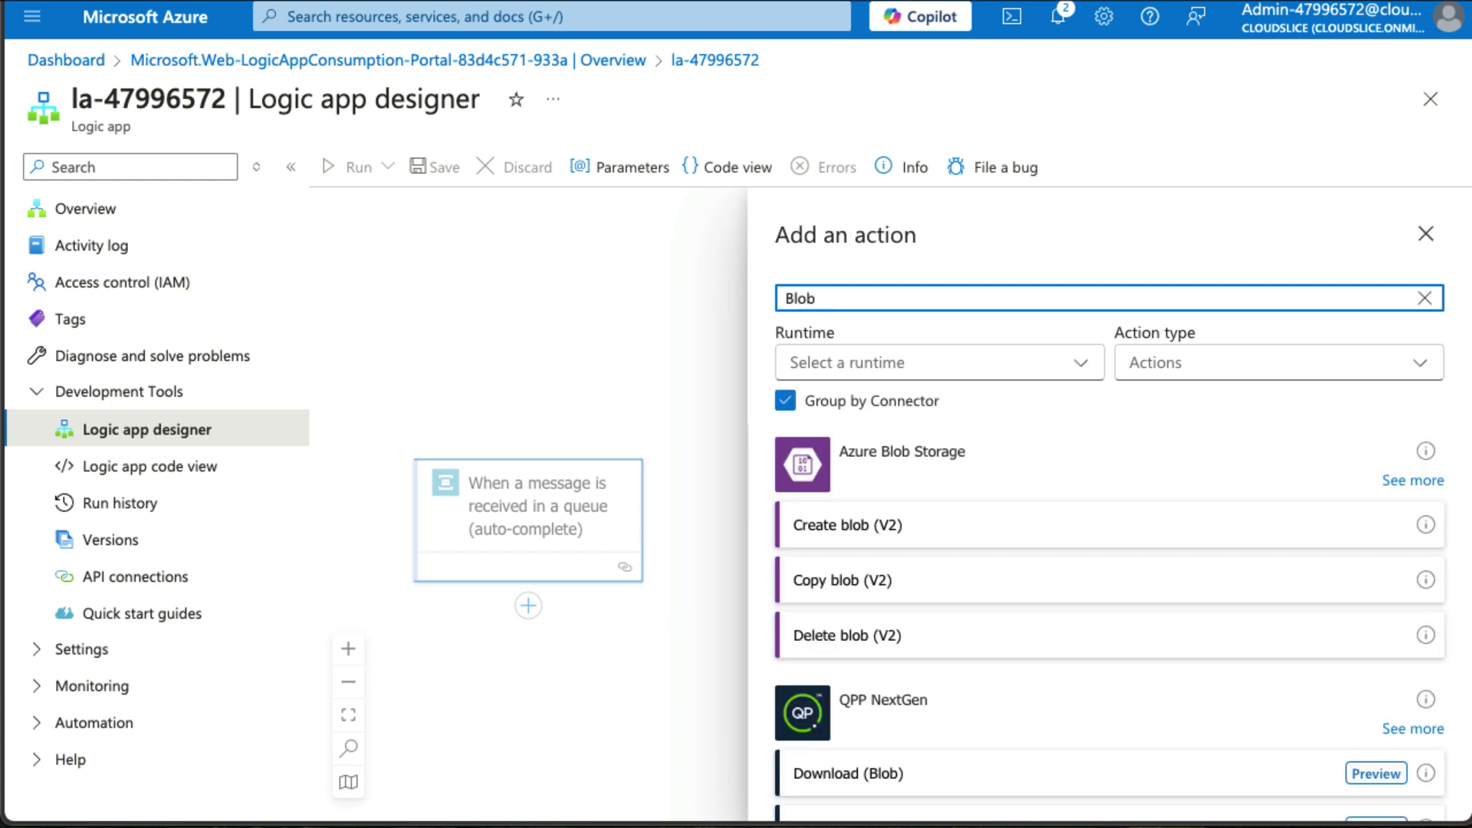
pyautogui.write('St')
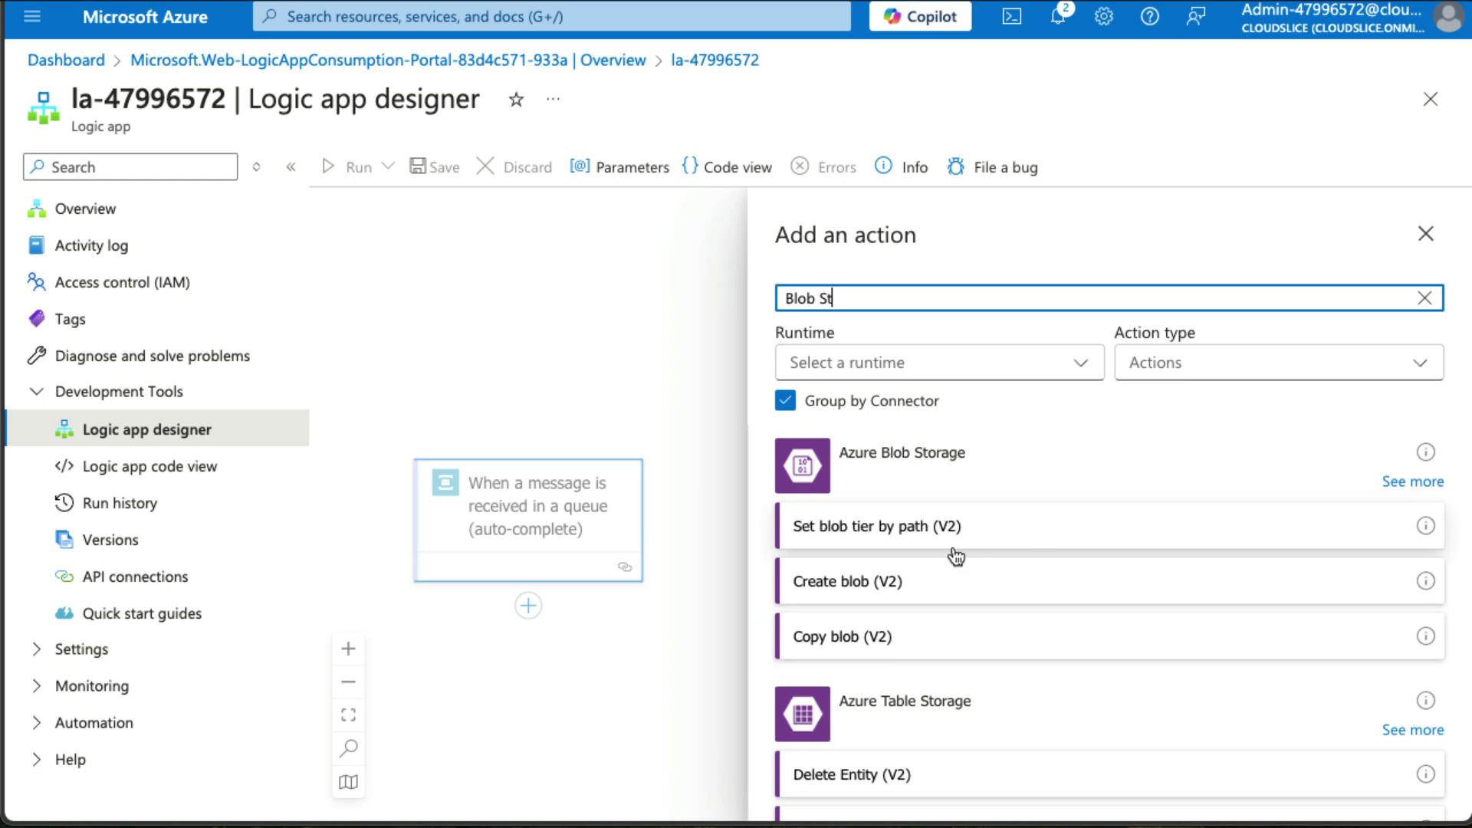
# Add a Create blob (V2) action with a connection named StorageConnection using access-key authentication.
pyautogui.click(901, 583)
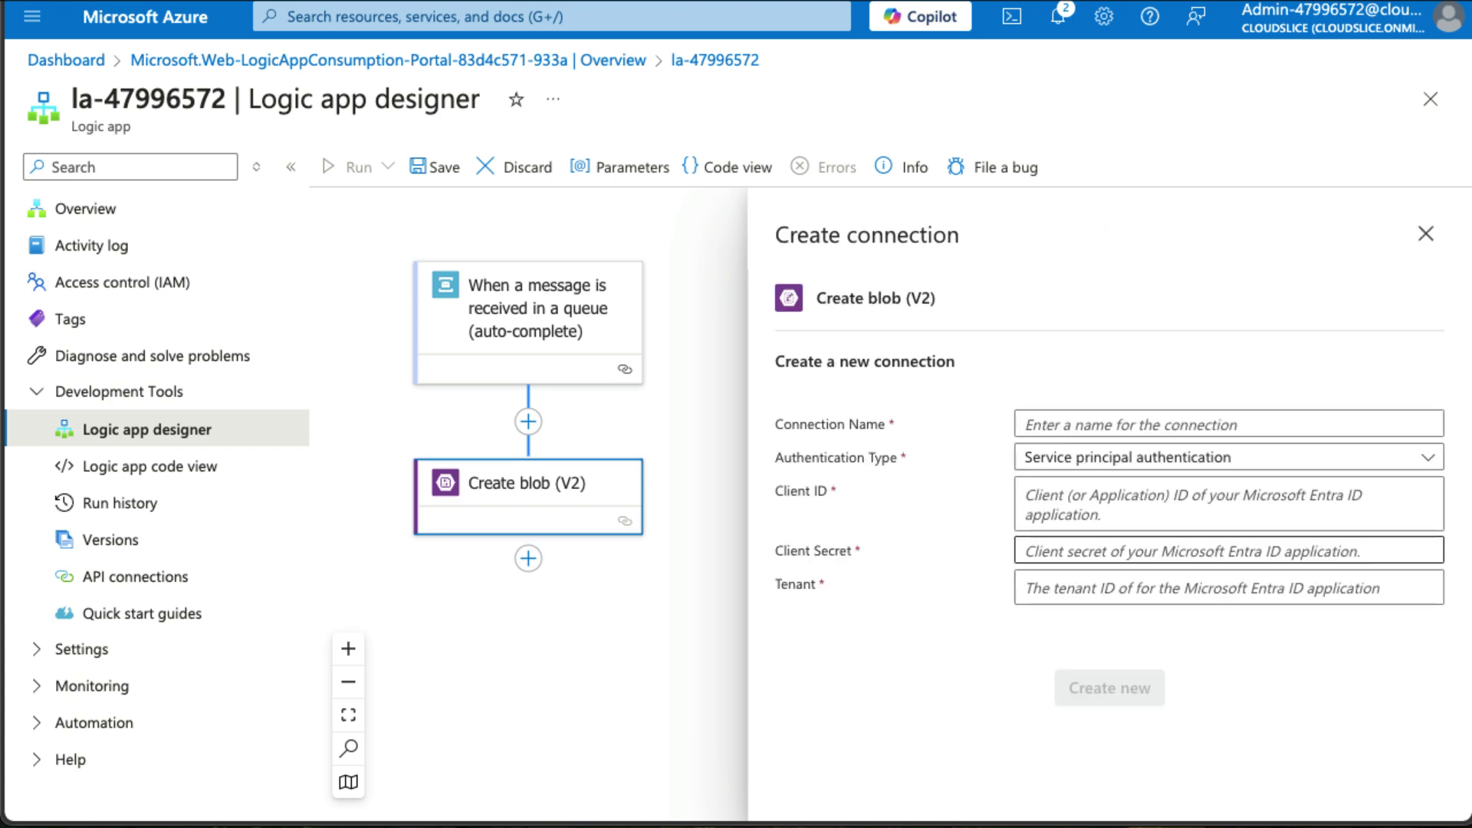
pyautogui.click(1098, 424)
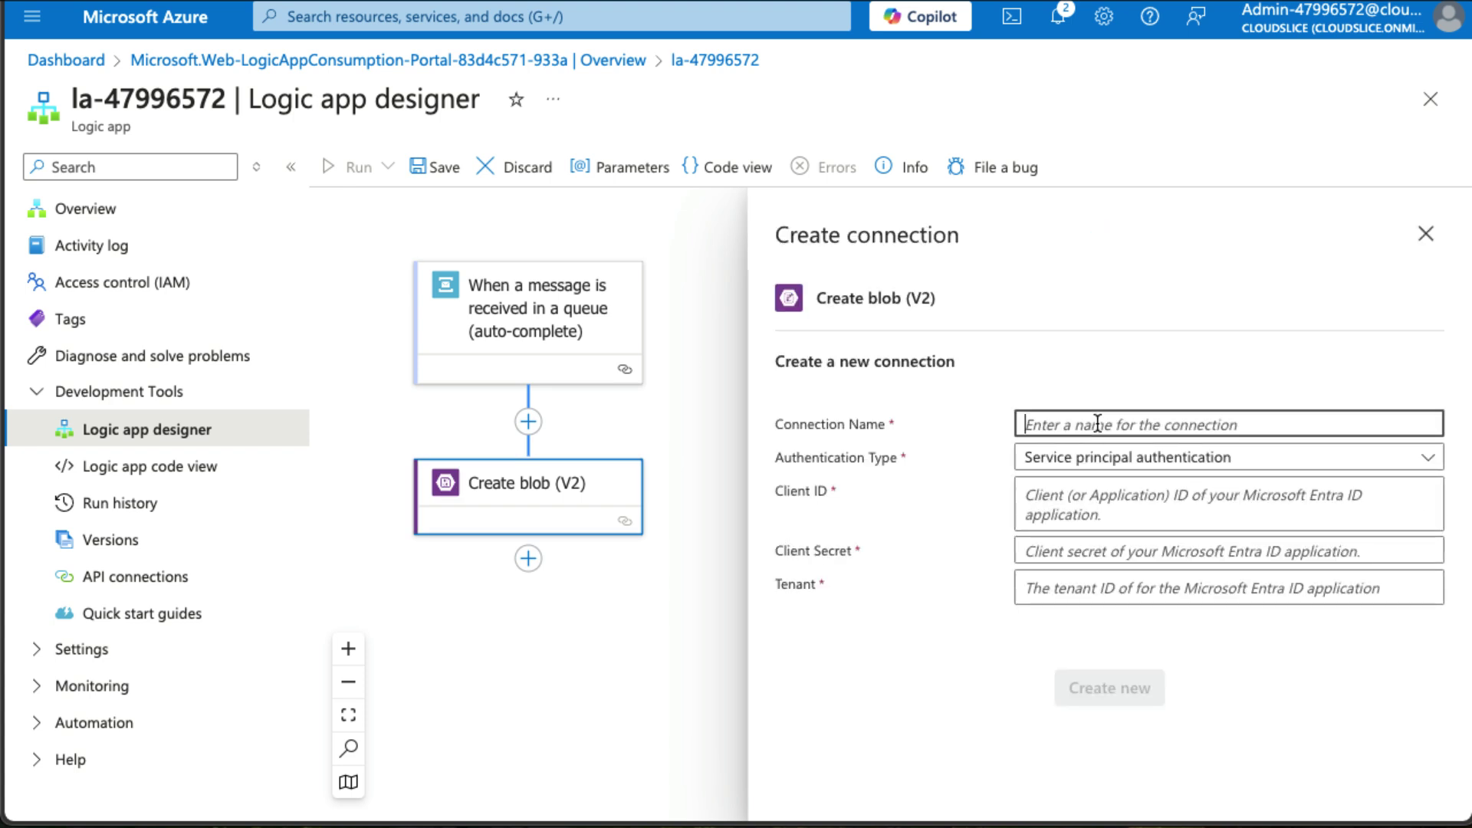
pyautogui.write('StorageC')
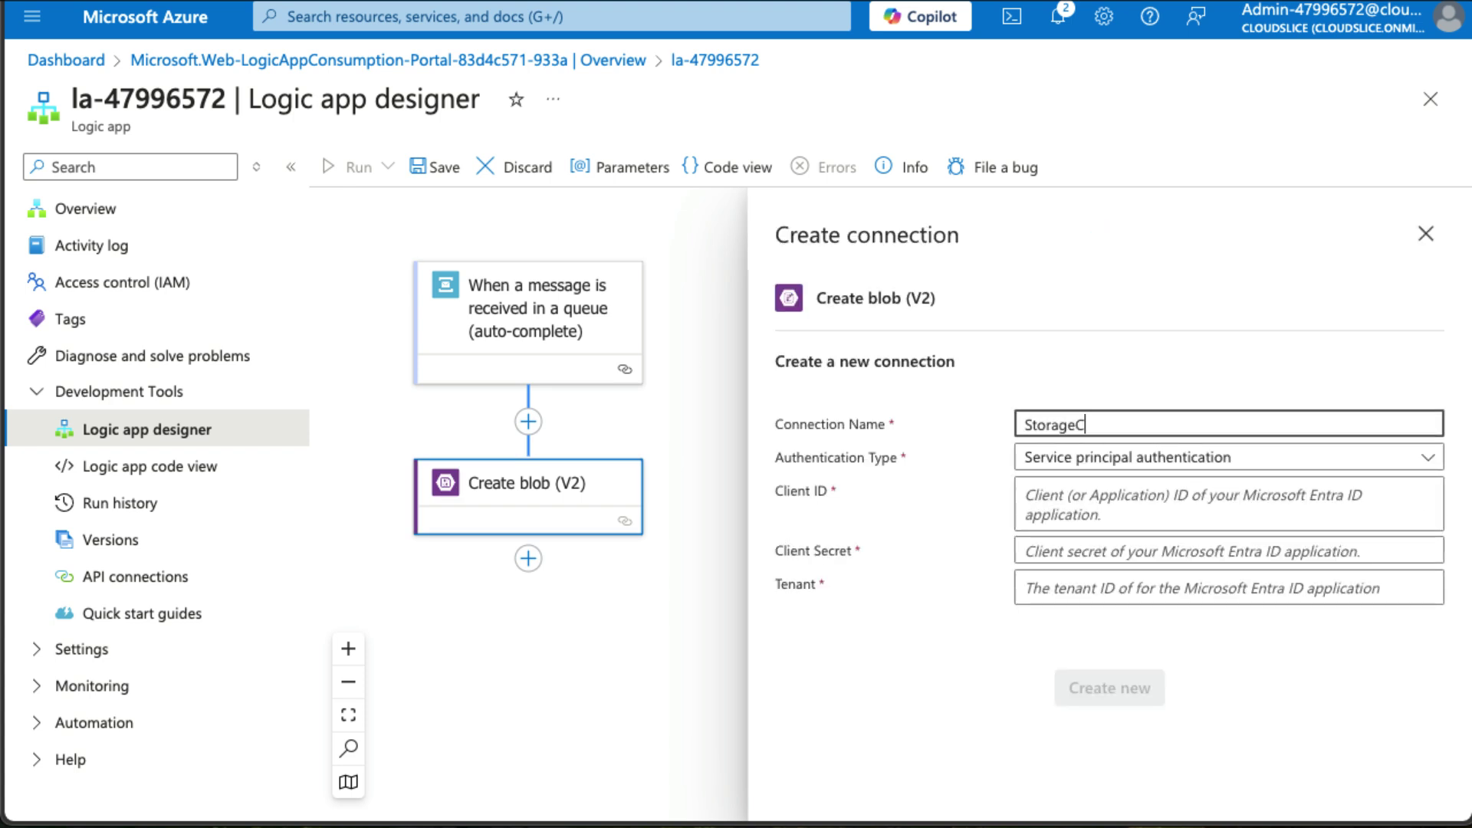
pyautogui.write('onnection')
pyautogui.click(1146, 464)
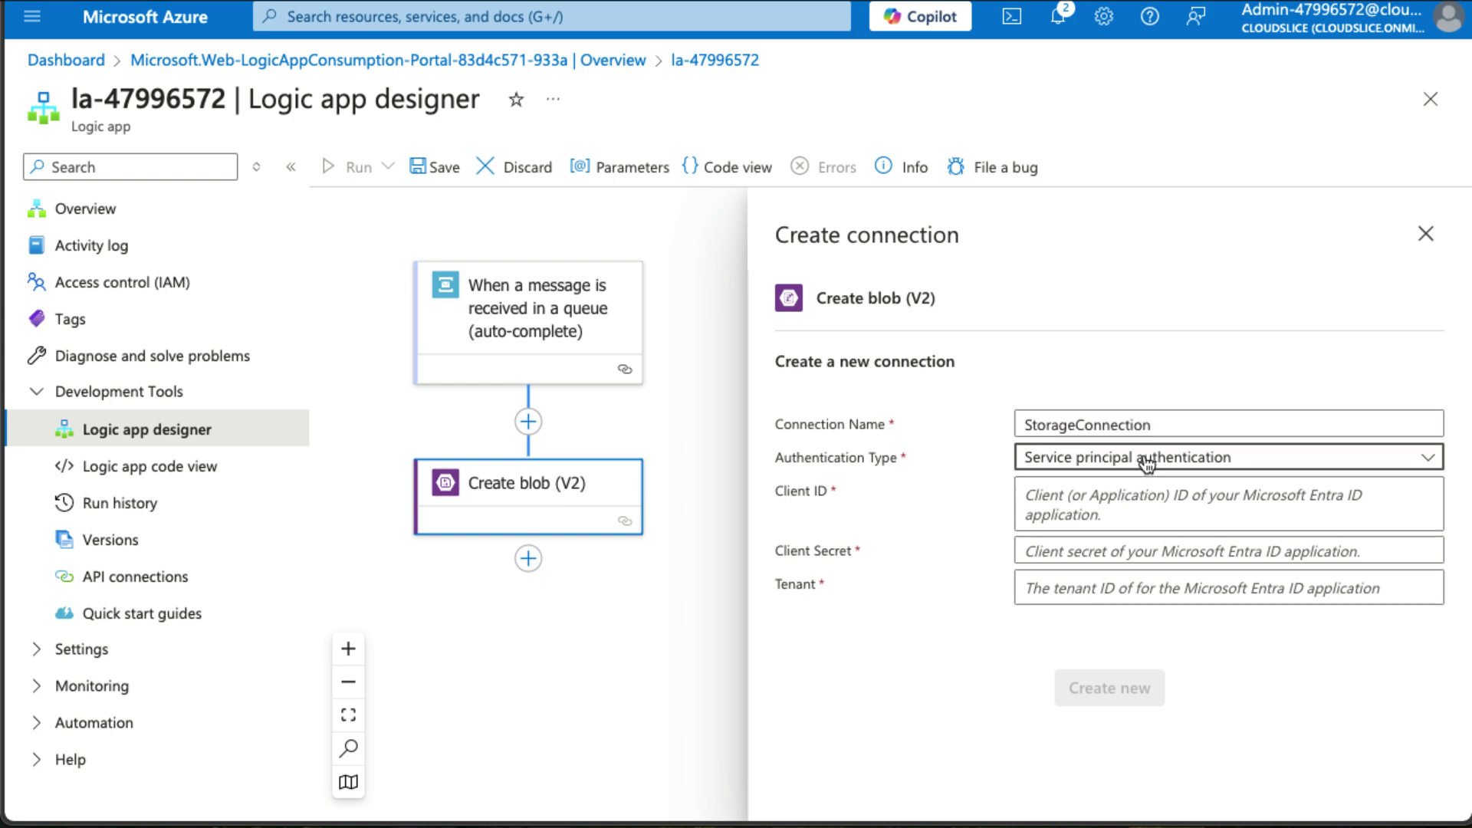
pyautogui.click(1118, 566)
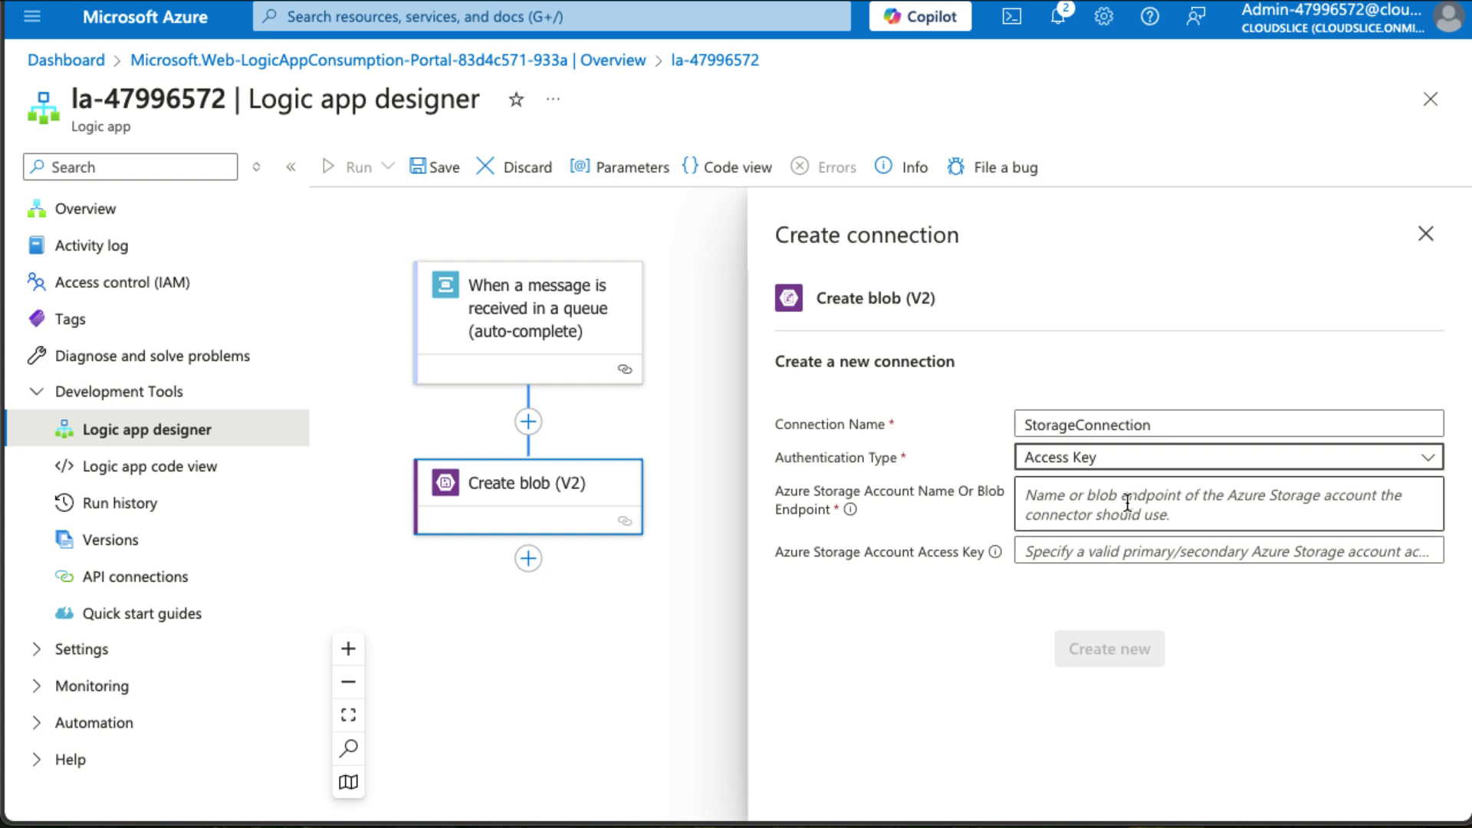
# Enter storage account sa47996572 and its access key, then create the connection.
pyautogui.click(1254, 510)
pyautogui.write('sa47996572')
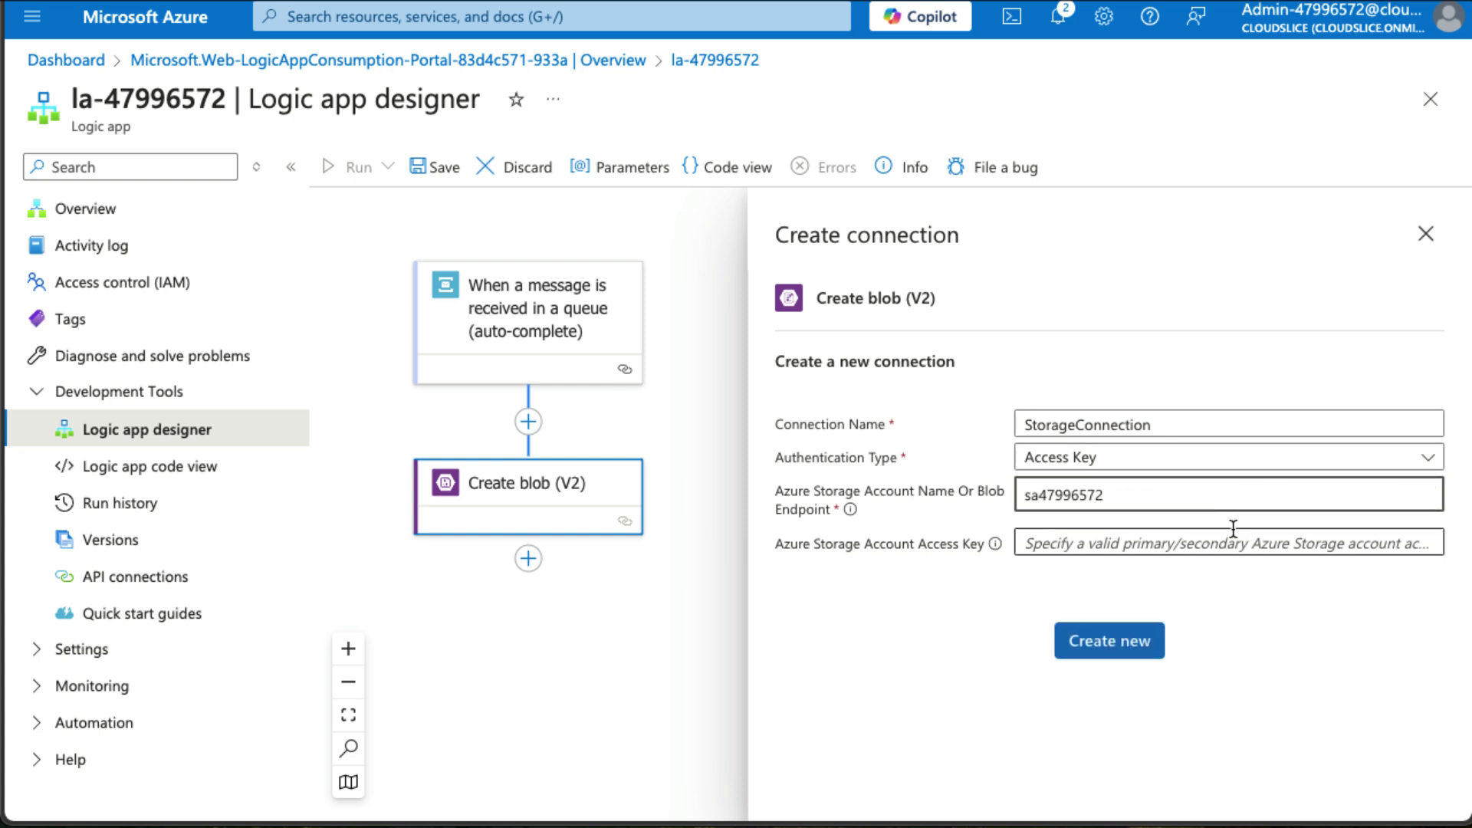
pyautogui.click(1230, 550)
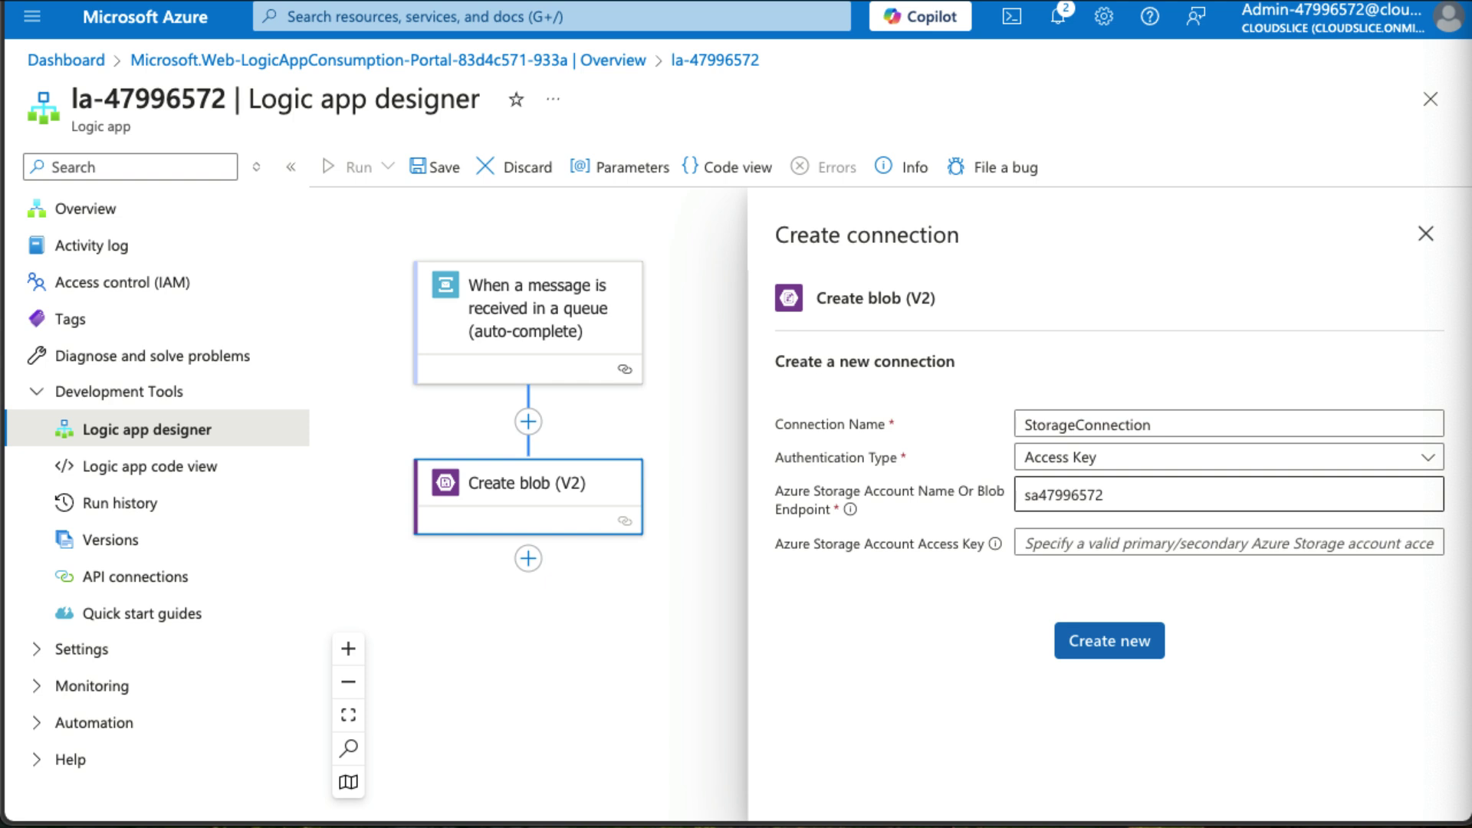
pyautogui.click(1281, 543)
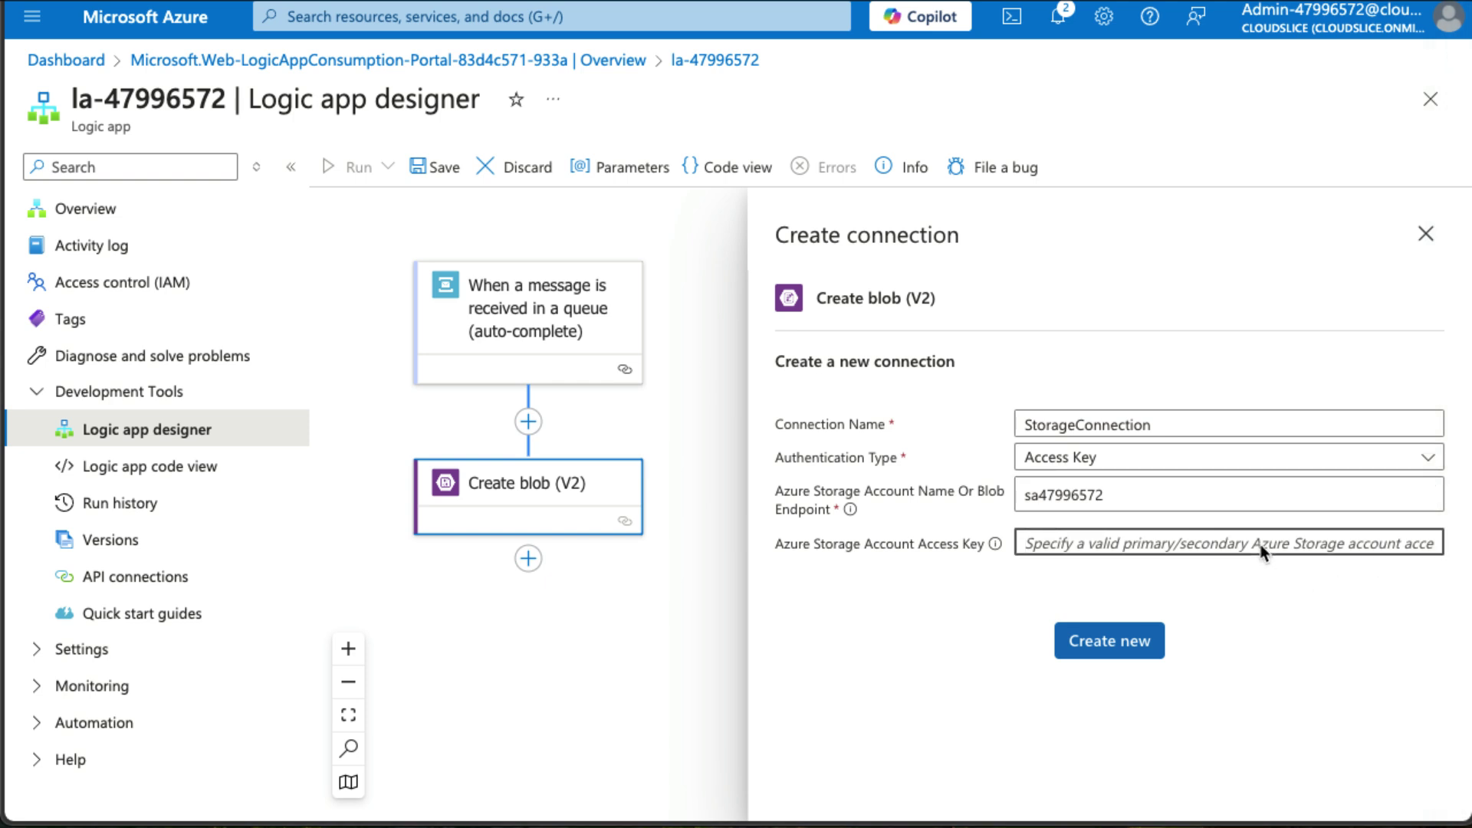
pyautogui.hotkey('ctrl', 'v')
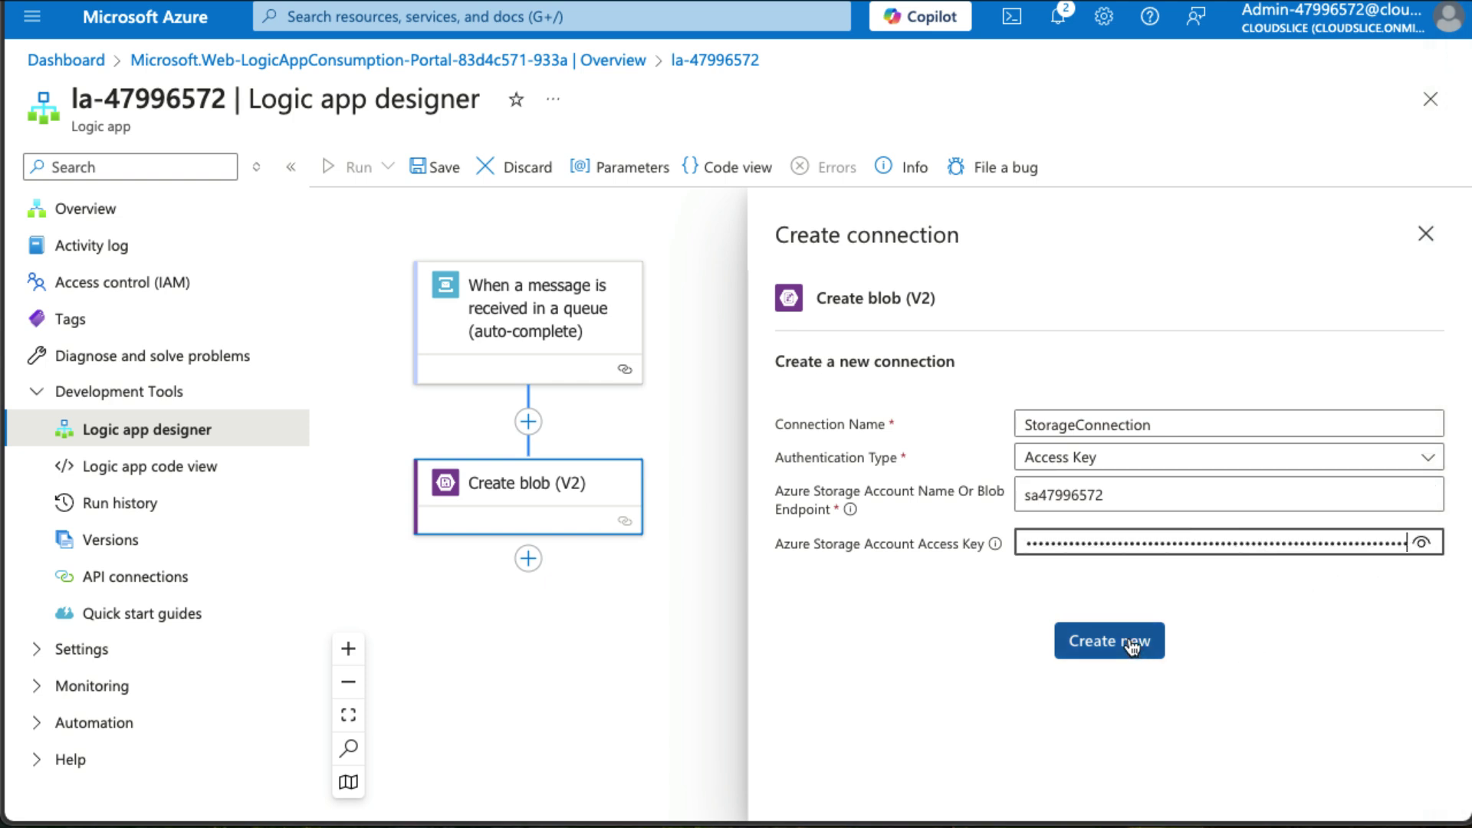
pyautogui.click(1130, 640)
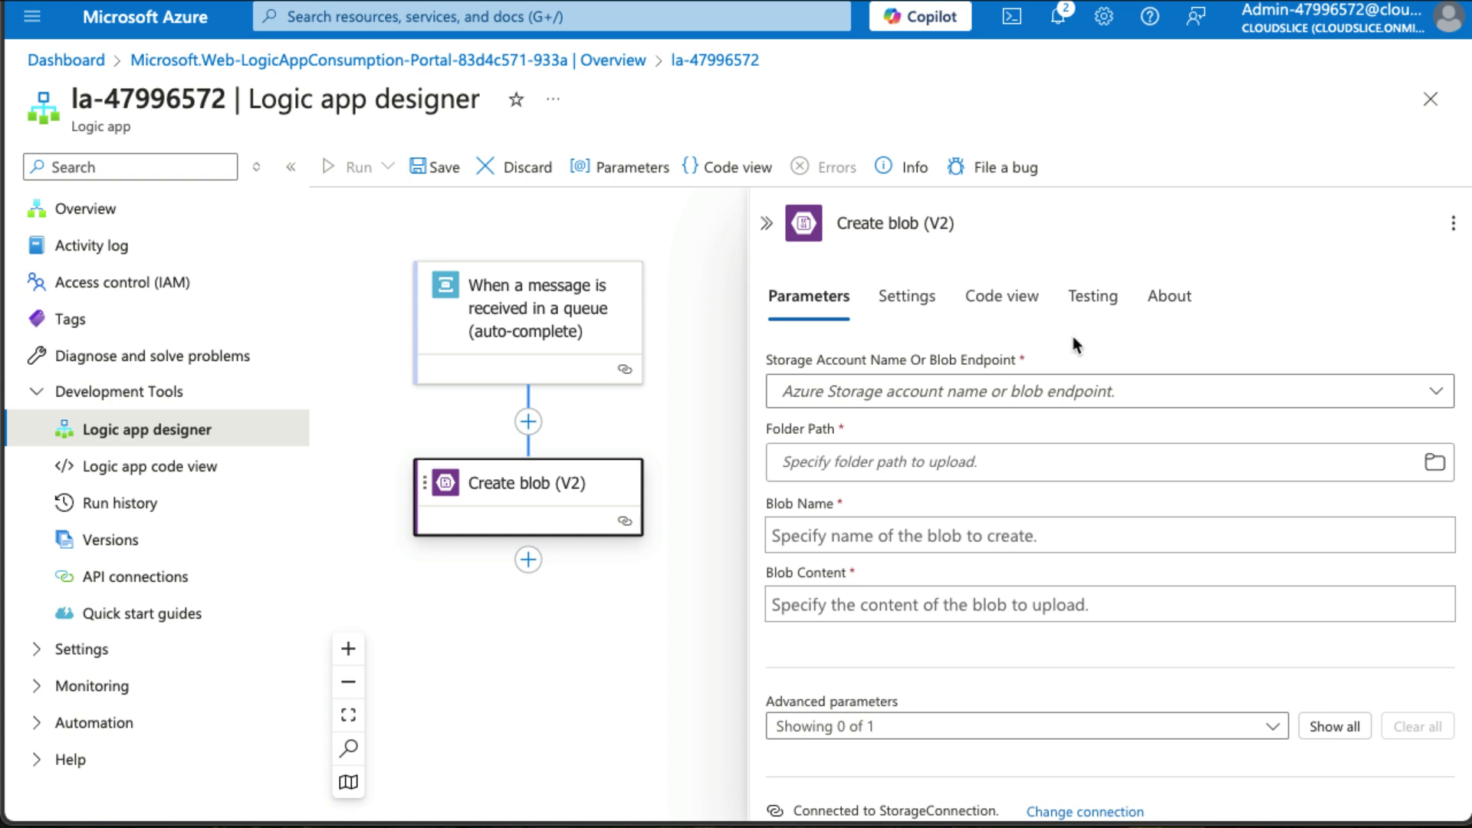
# Use the connection's storage account and set Folder Path to /messageoutput.
pyautogui.click(1048, 394)
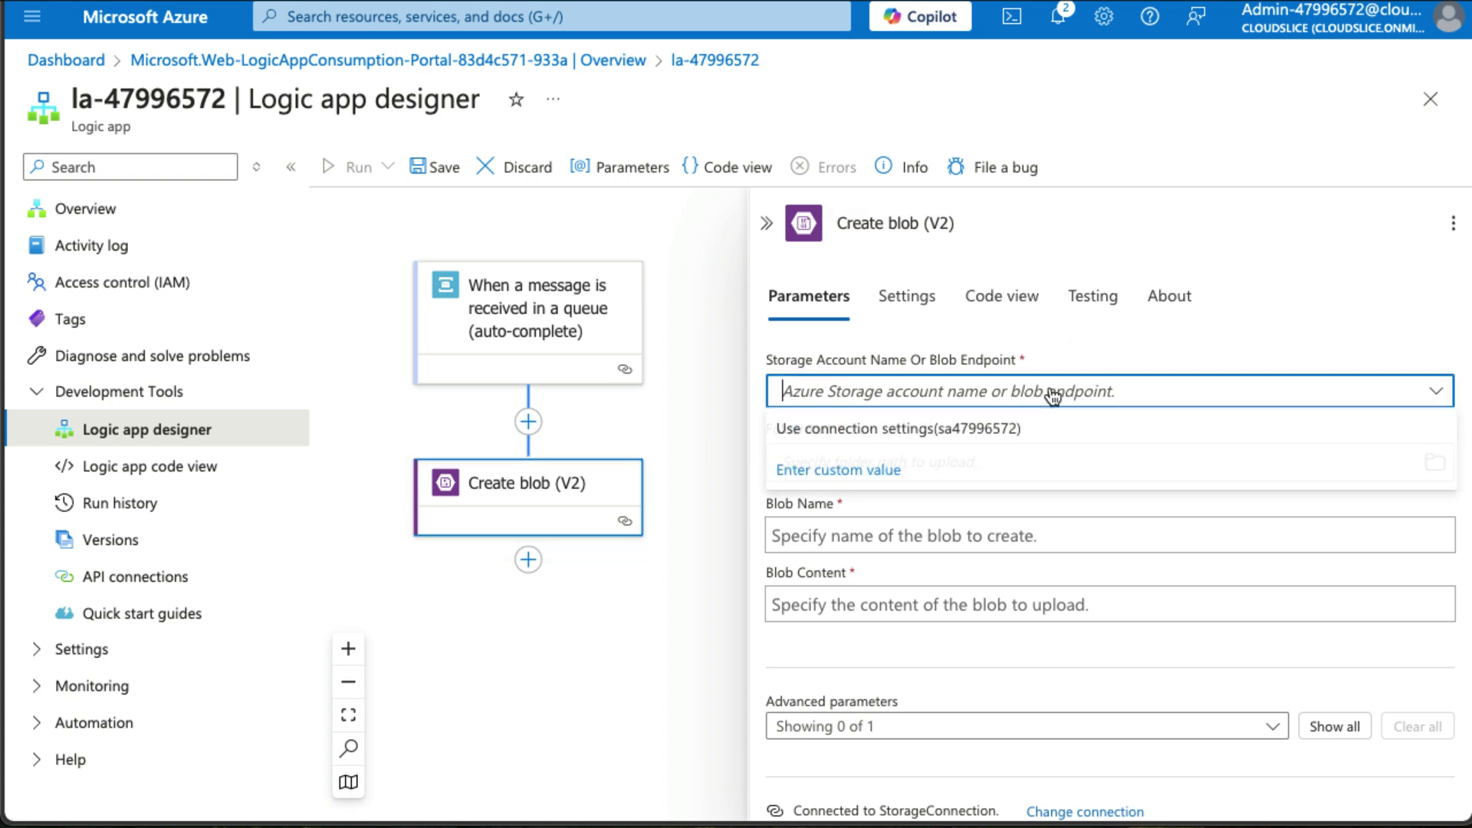
pyautogui.click(968, 431)
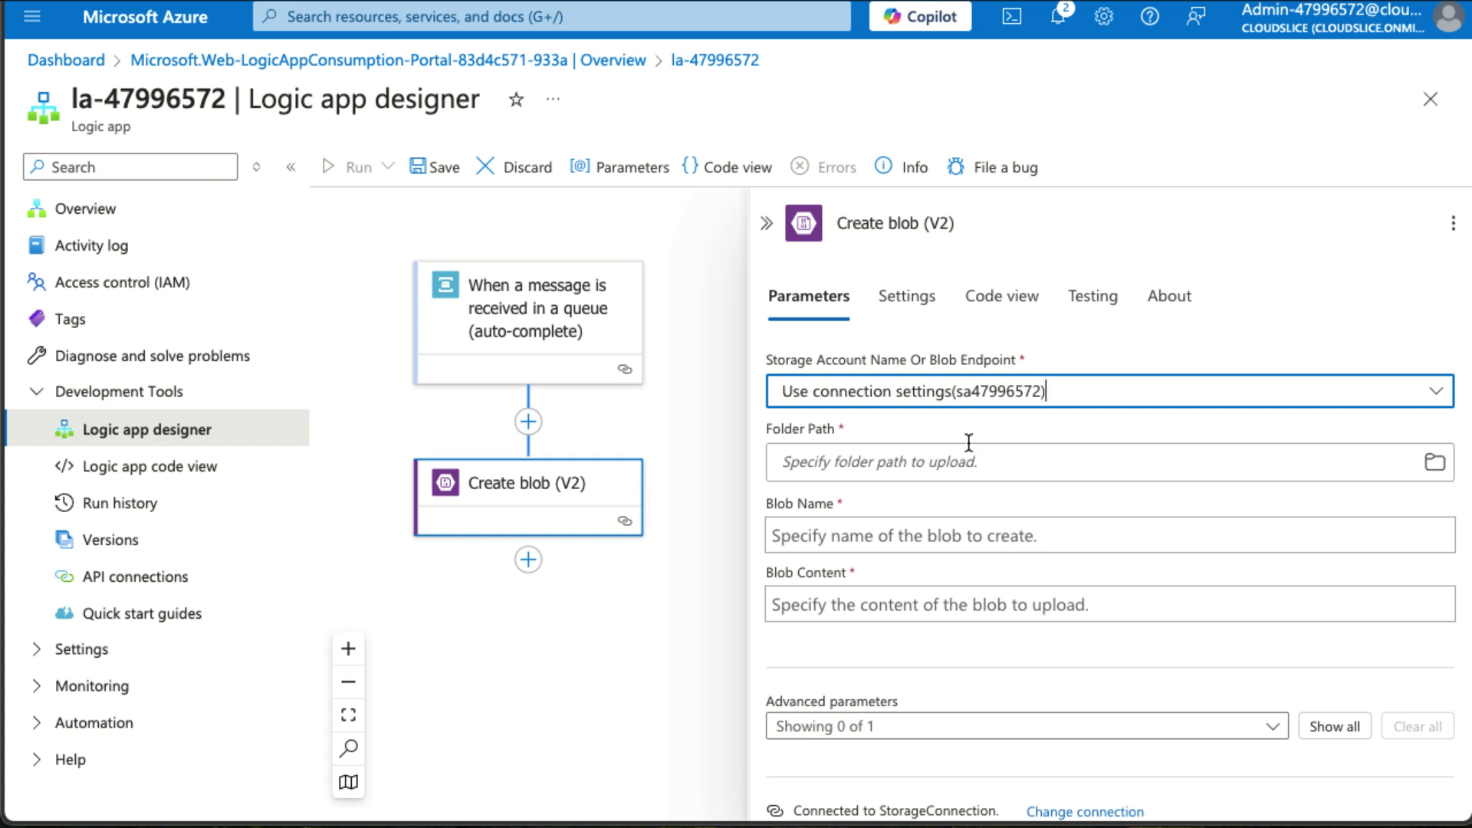
pyautogui.click(961, 460)
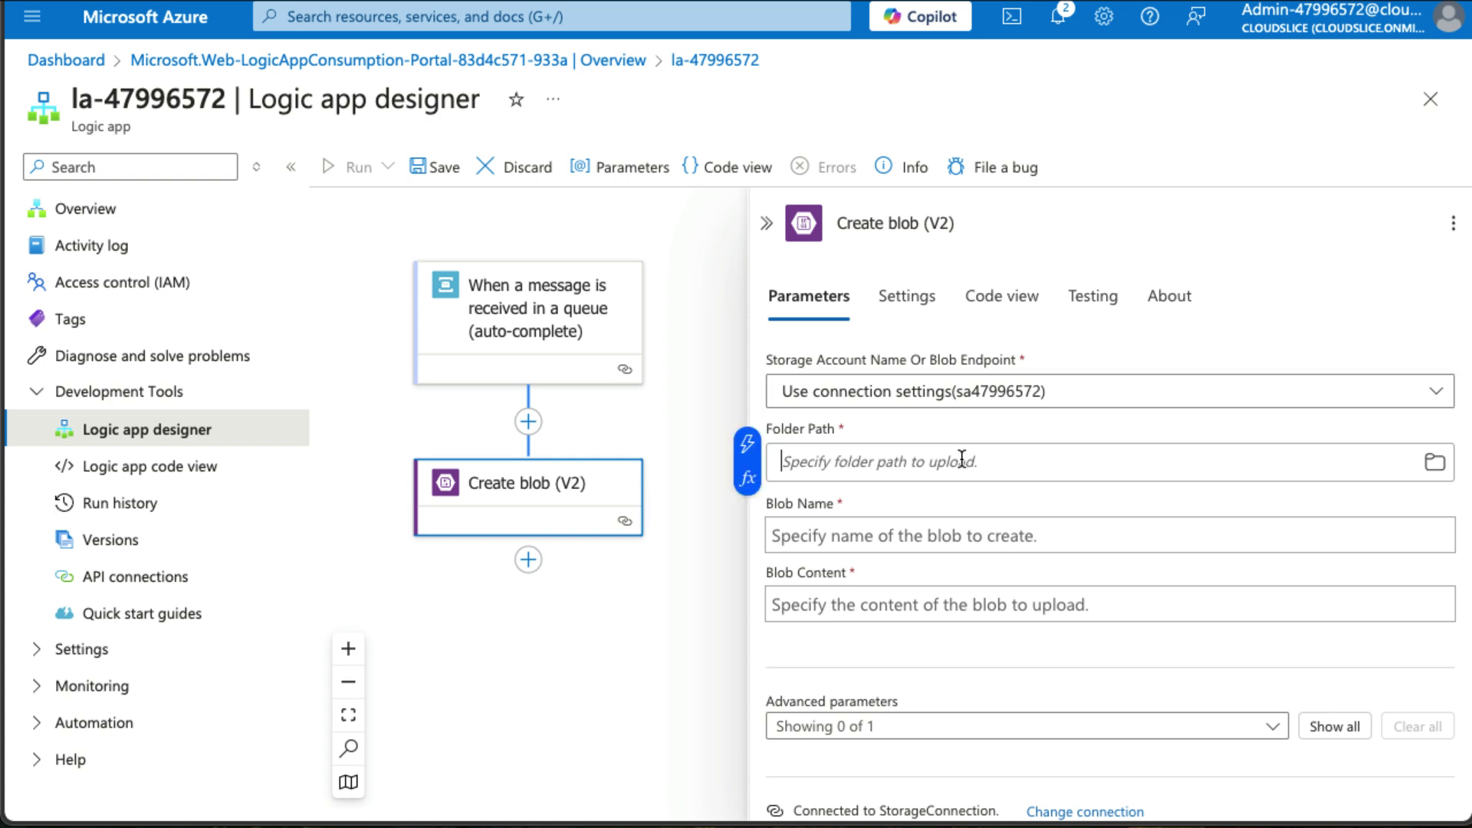
pyautogui.write('/message')
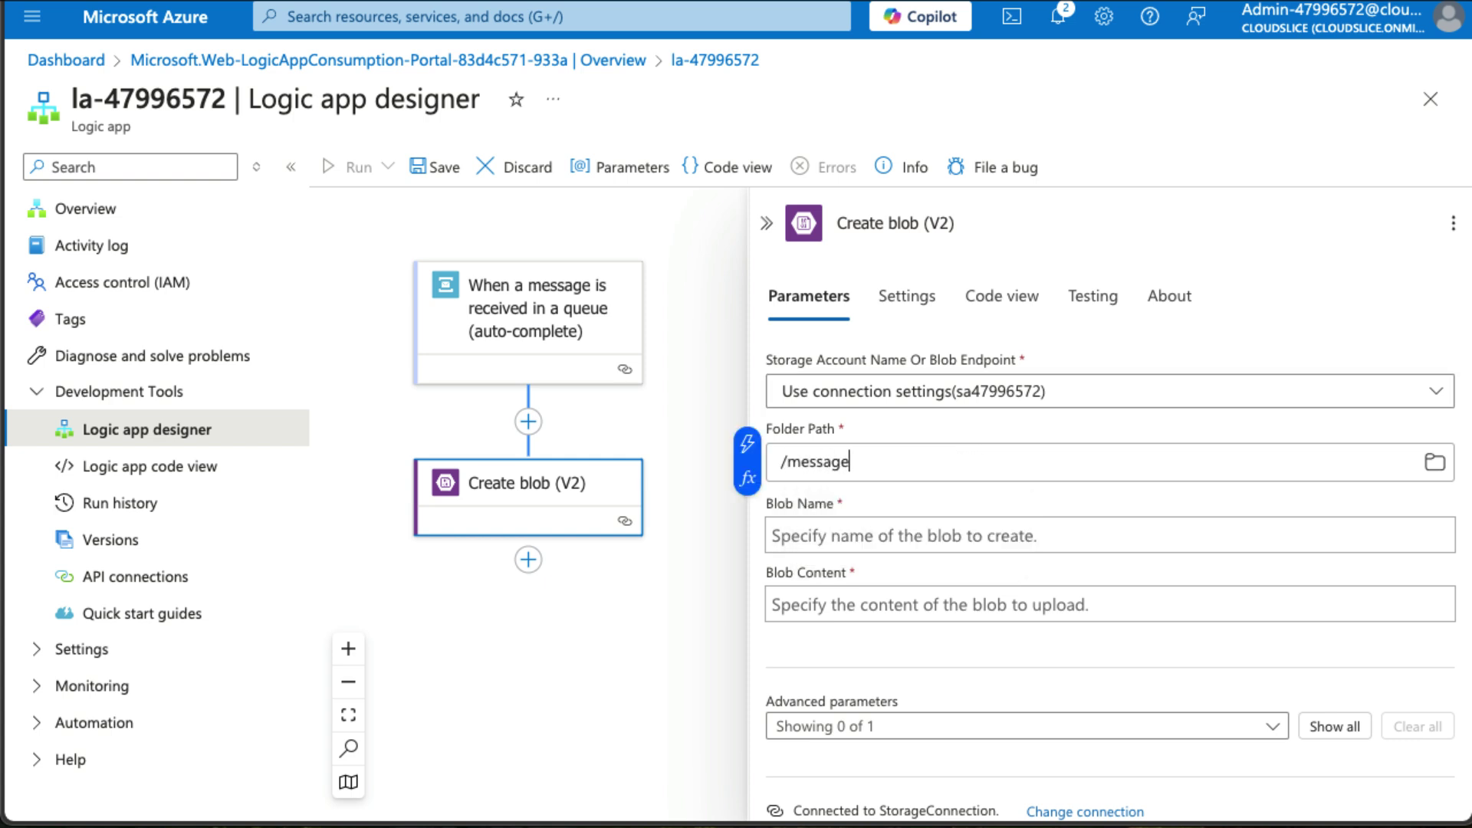
pyautogui.write('output')
# Start a concat expression for Blob Name containing the Service Bus trigger body.
pyautogui.click(747, 443)
pyautogui.click(395, 356)
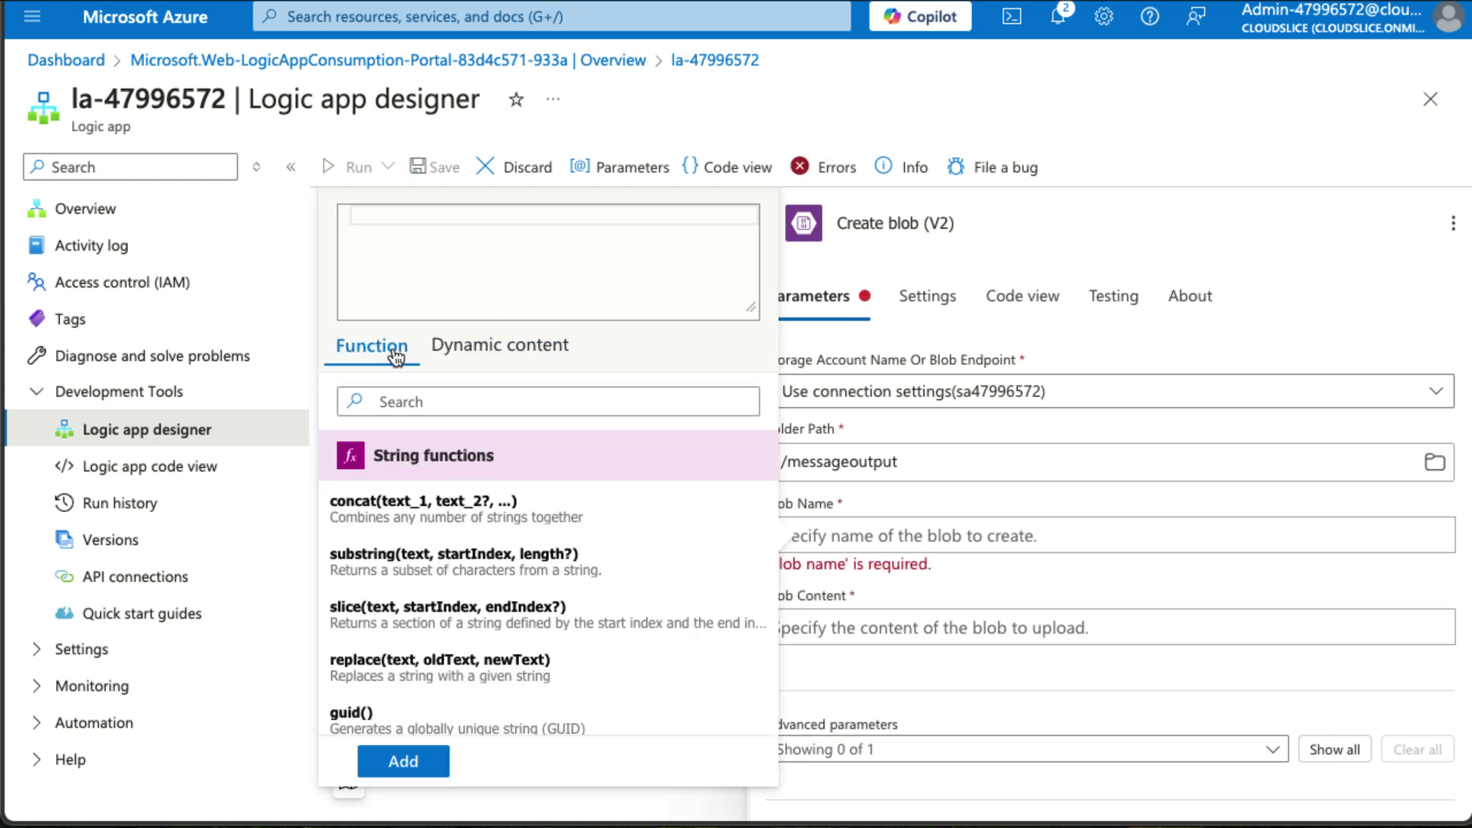
pyautogui.click(447, 513)
pyautogui.click(488, 349)
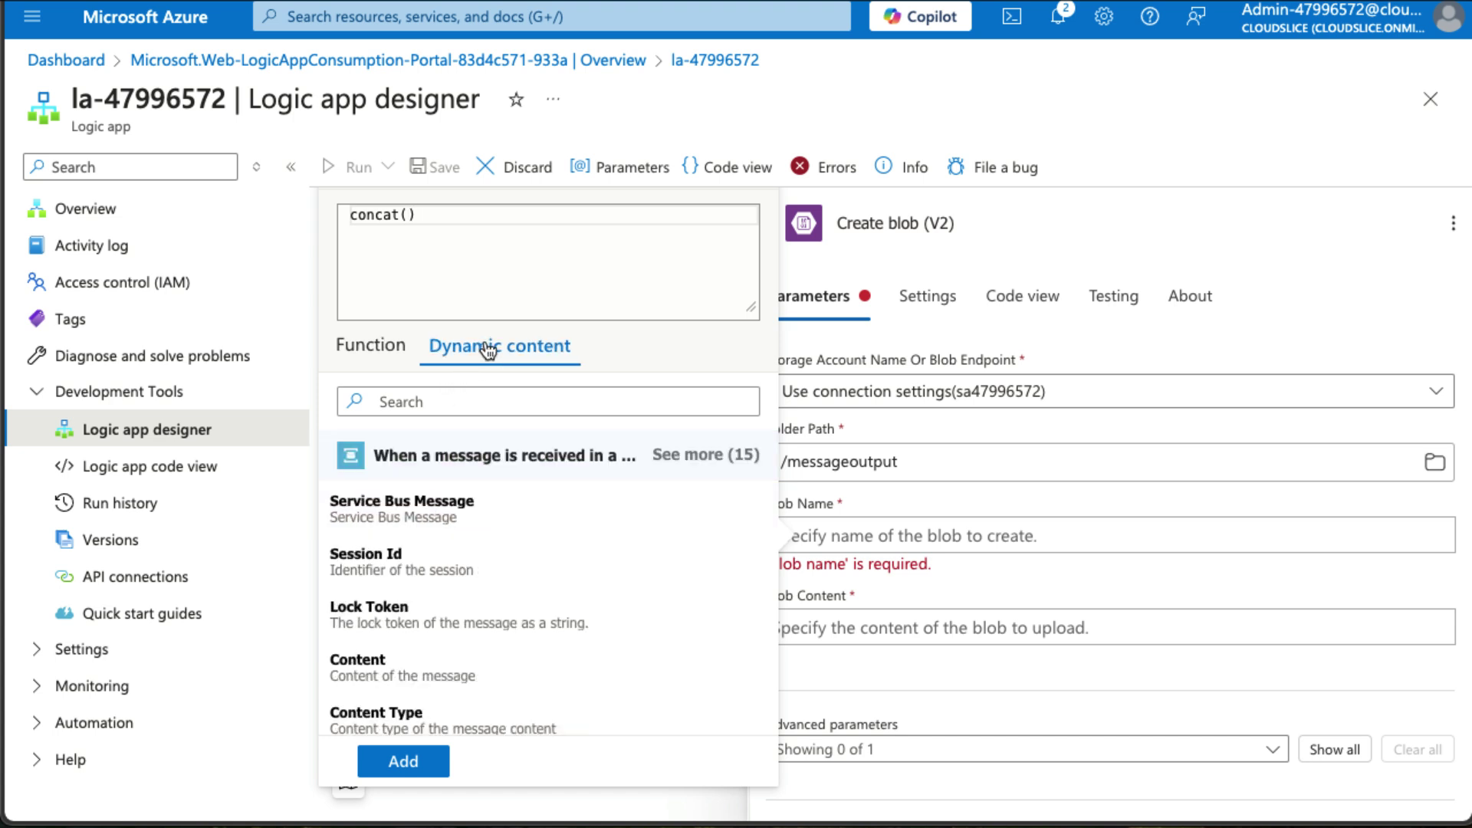
pyautogui.scroll(-2, 462, 550)
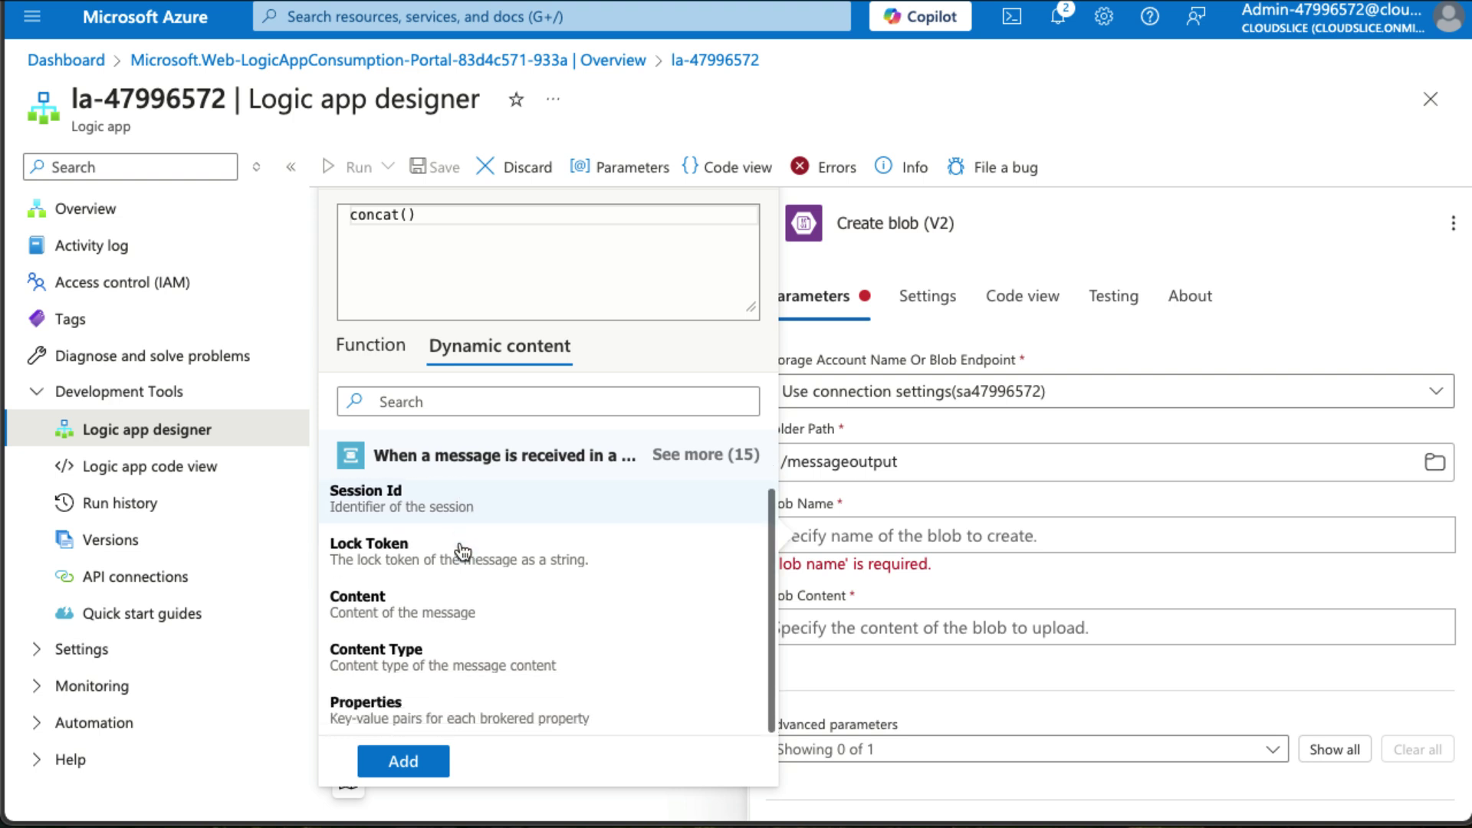
pyautogui.scroll(2, 462, 551)
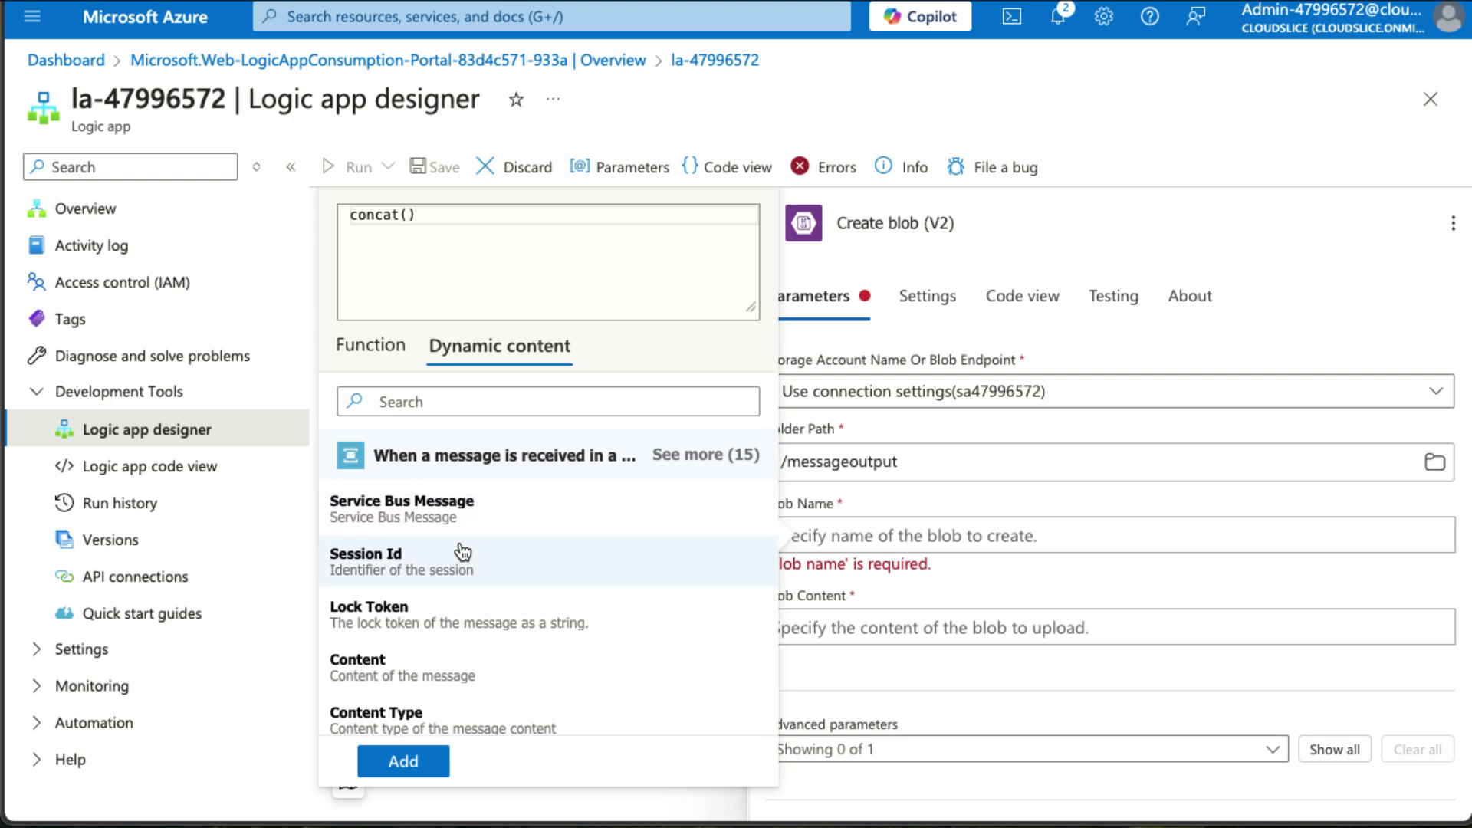
pyautogui.click(463, 529)
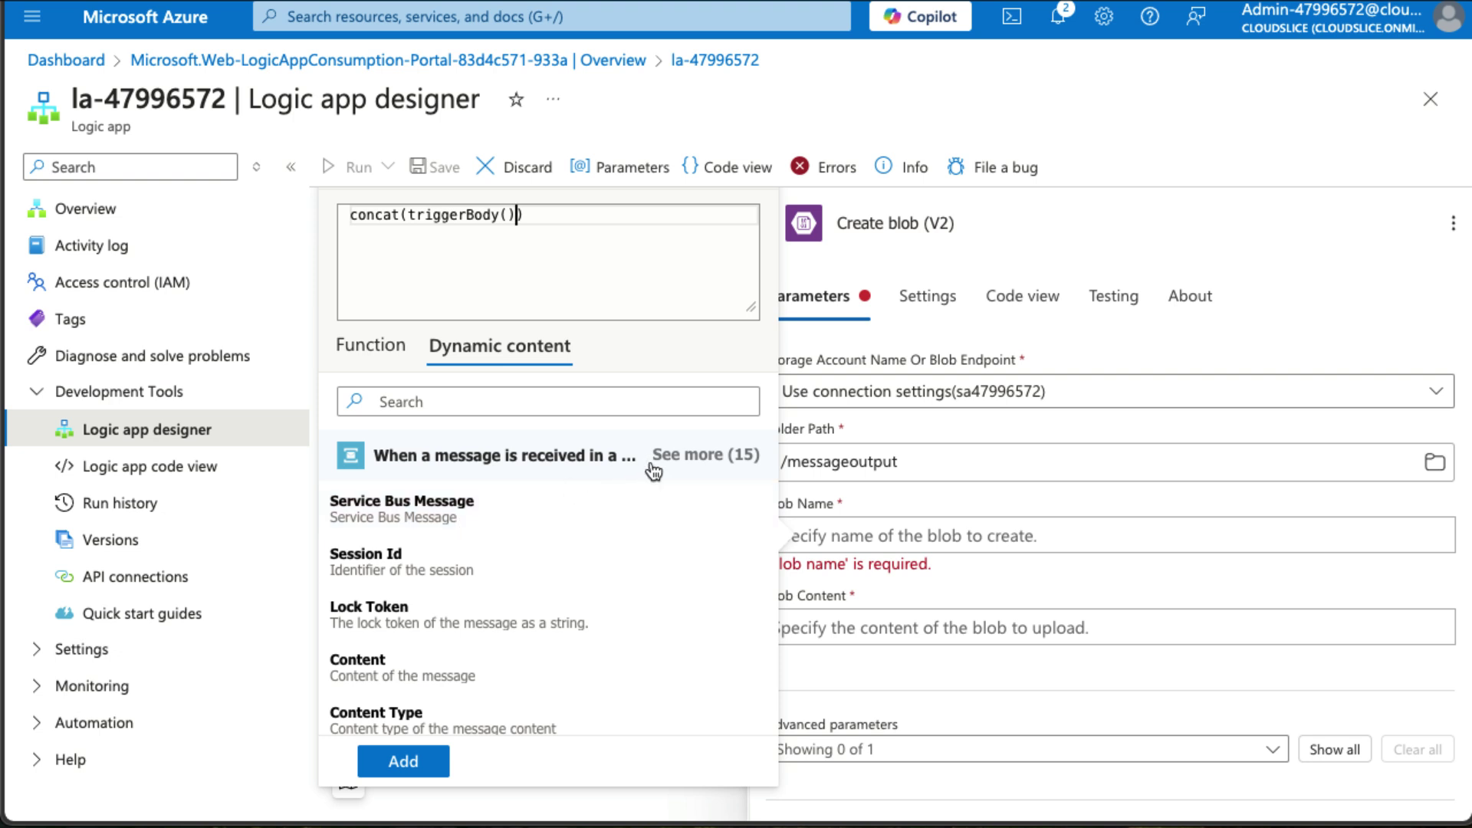
# Complete Blob Name as concat(triggerBody()?['MessageId'], '.txt') and insert it.
pyautogui.write("?['MessageId")
pyautogui.press('BackSpace')
pyautogui.press('BackSpace')
pyautogui.write('Of')
pyautogui.press('BackSpace')
pyautogui.press('BackSpace')
pyautogui.write('Id')
pyautogui.press('Right')
pyautogui.press('Right')
pyautogui.write(", '.txt")
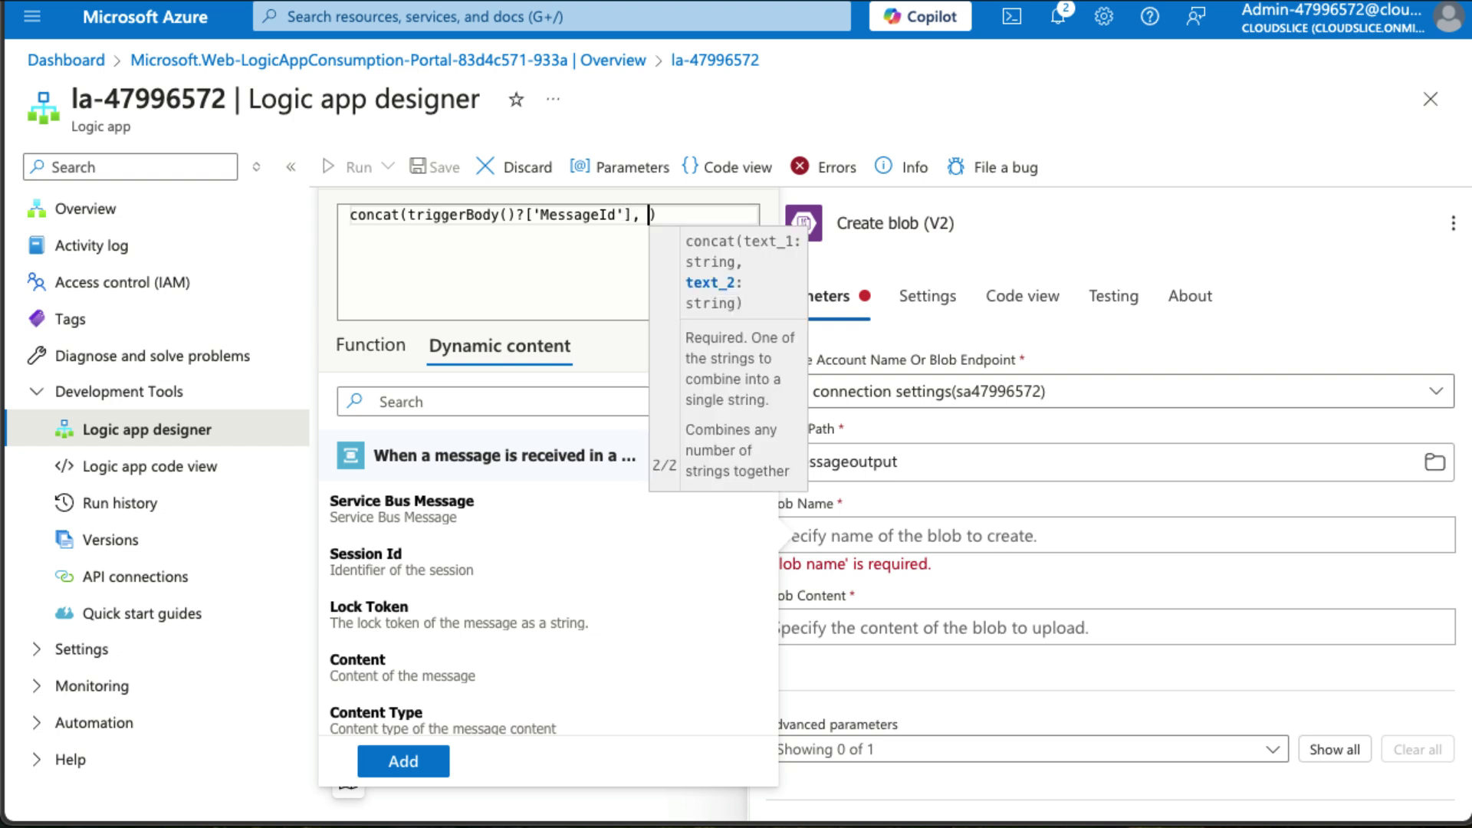
pyautogui.write("'")
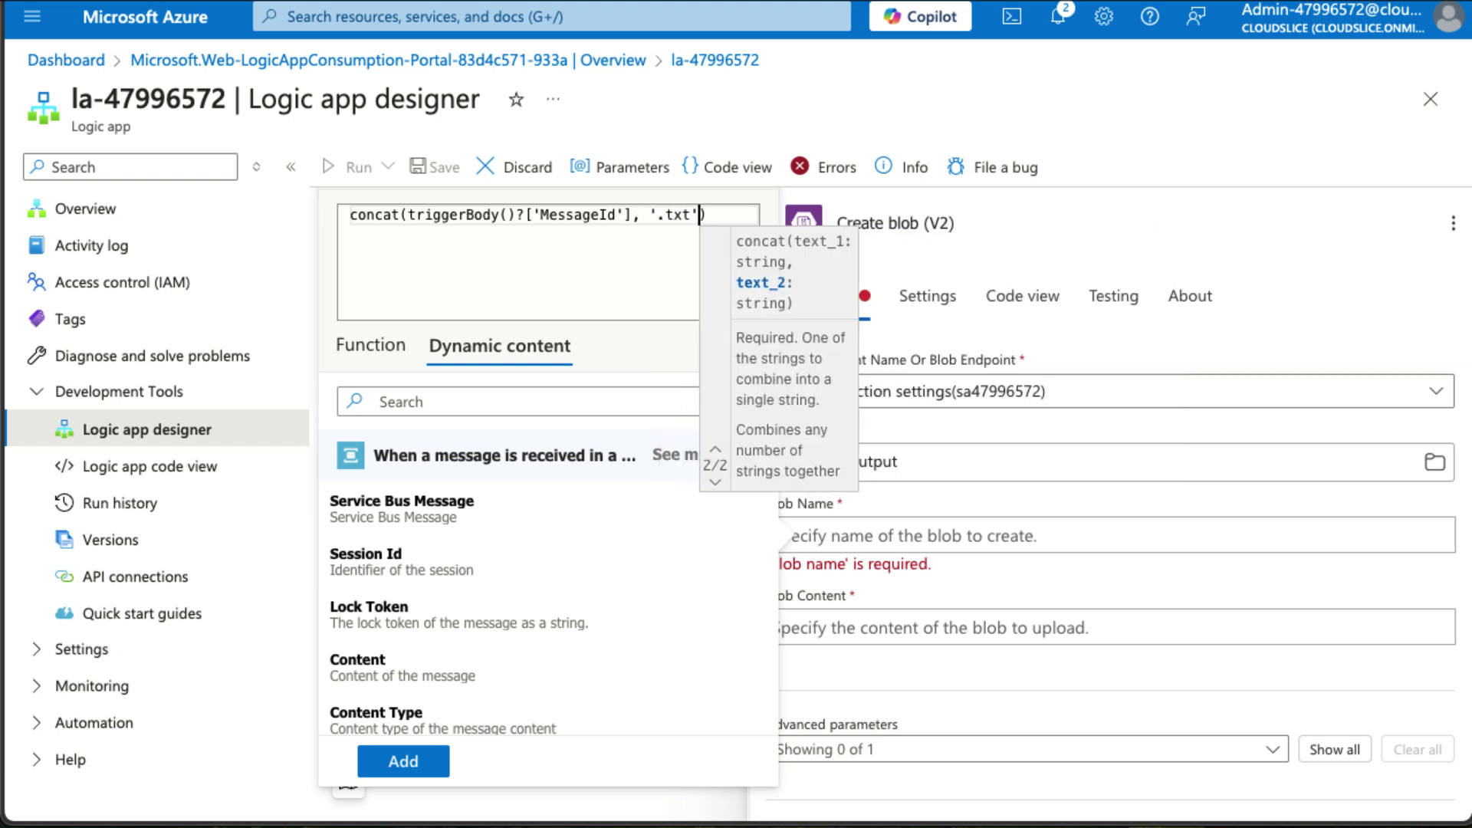
pyautogui.press('Right')
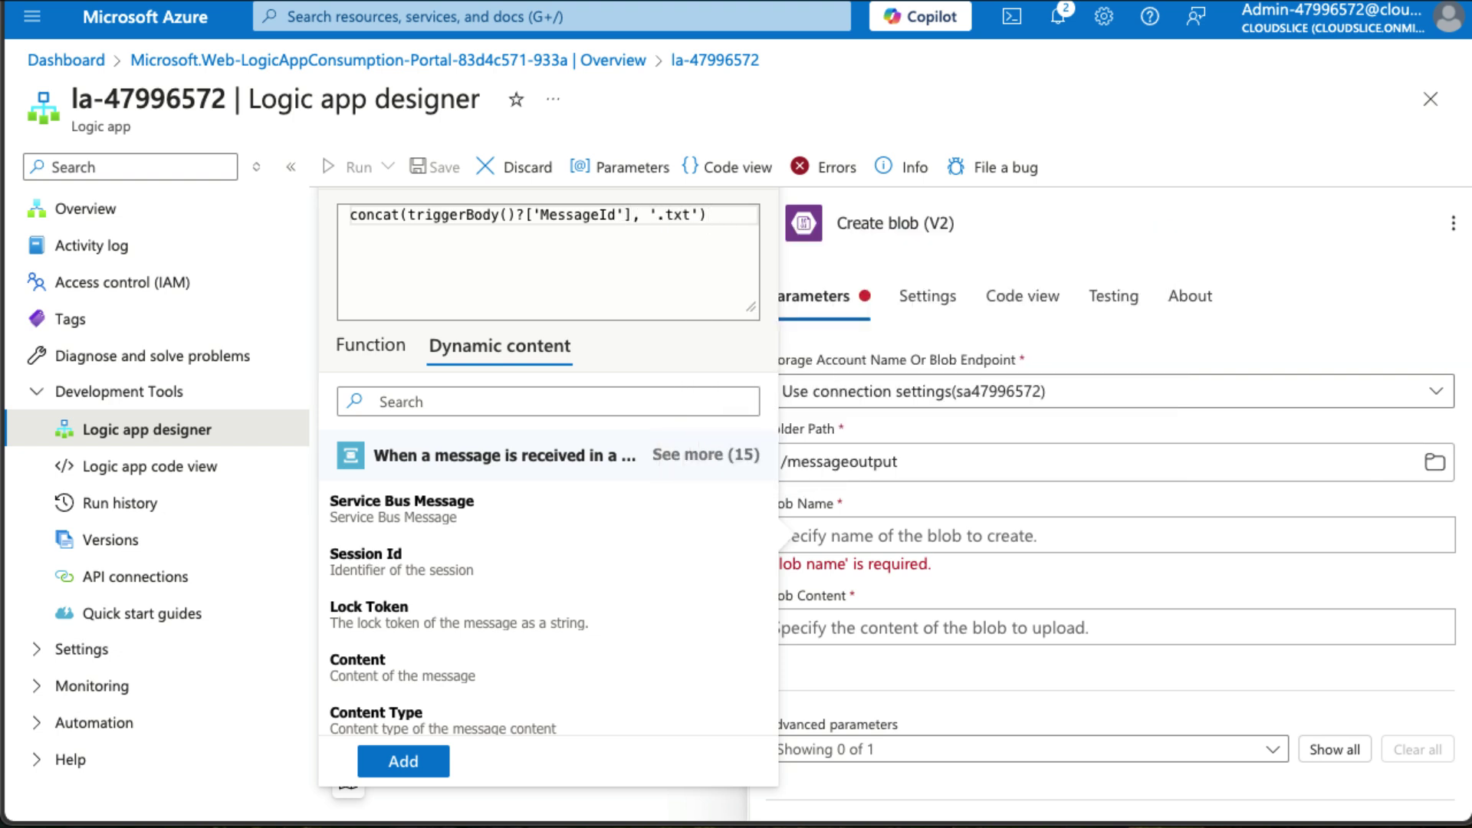
pyautogui.click(401, 762)
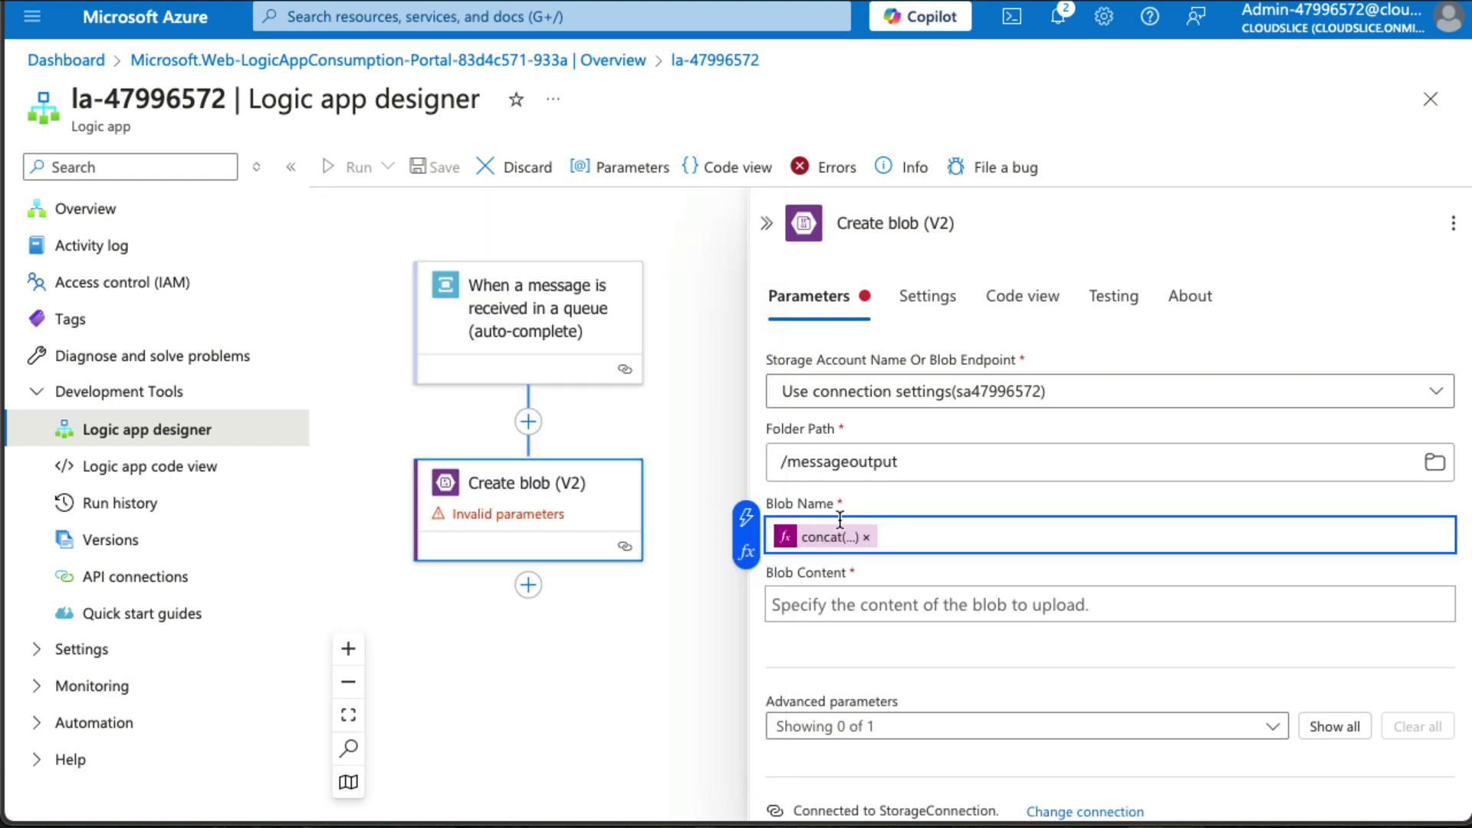
# Review the Blob Name expression, then open the expression editor for Blob Content.
pyautogui.click(842, 548)
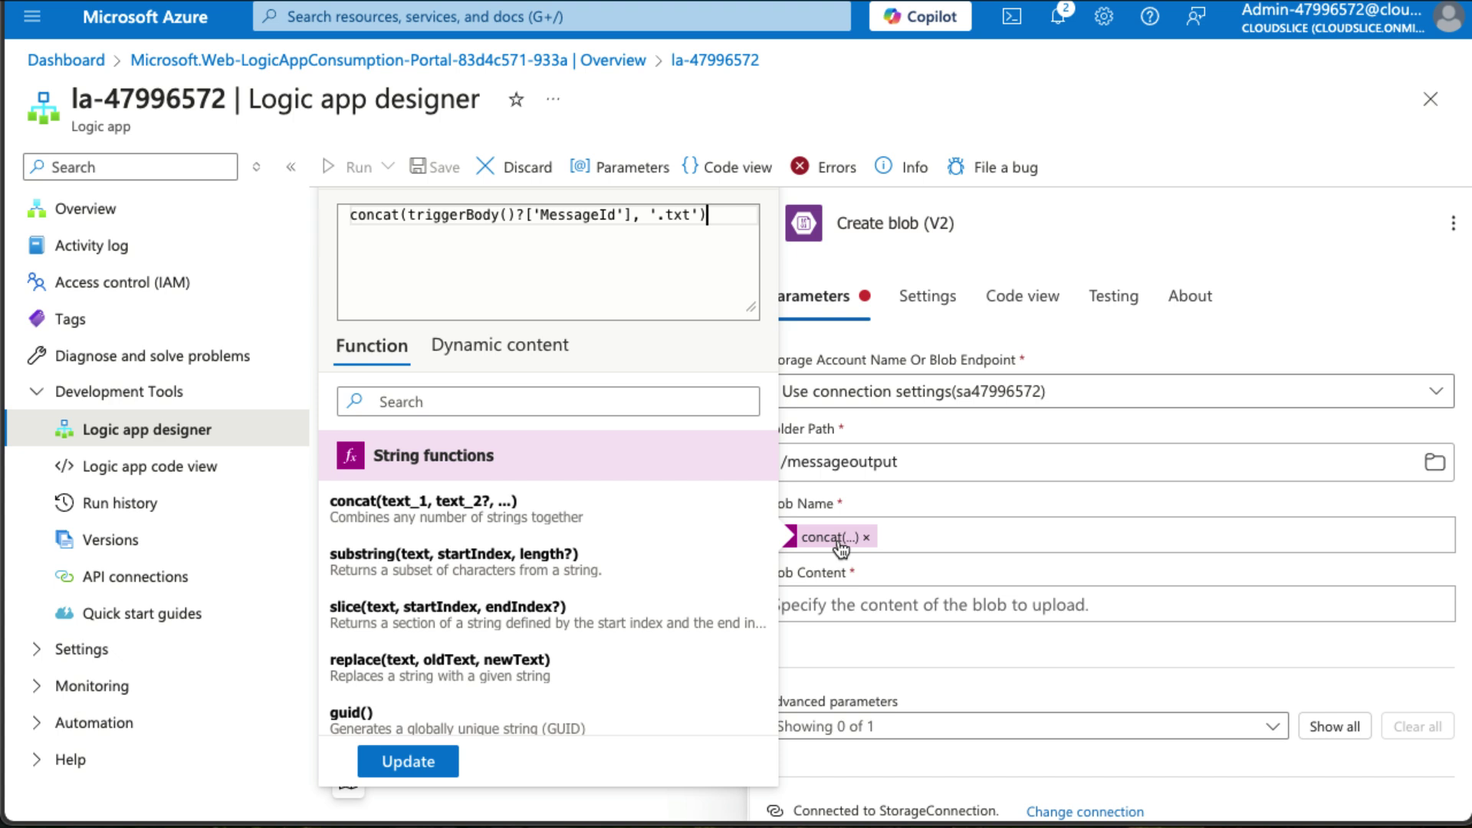
pyautogui.click(898, 605)
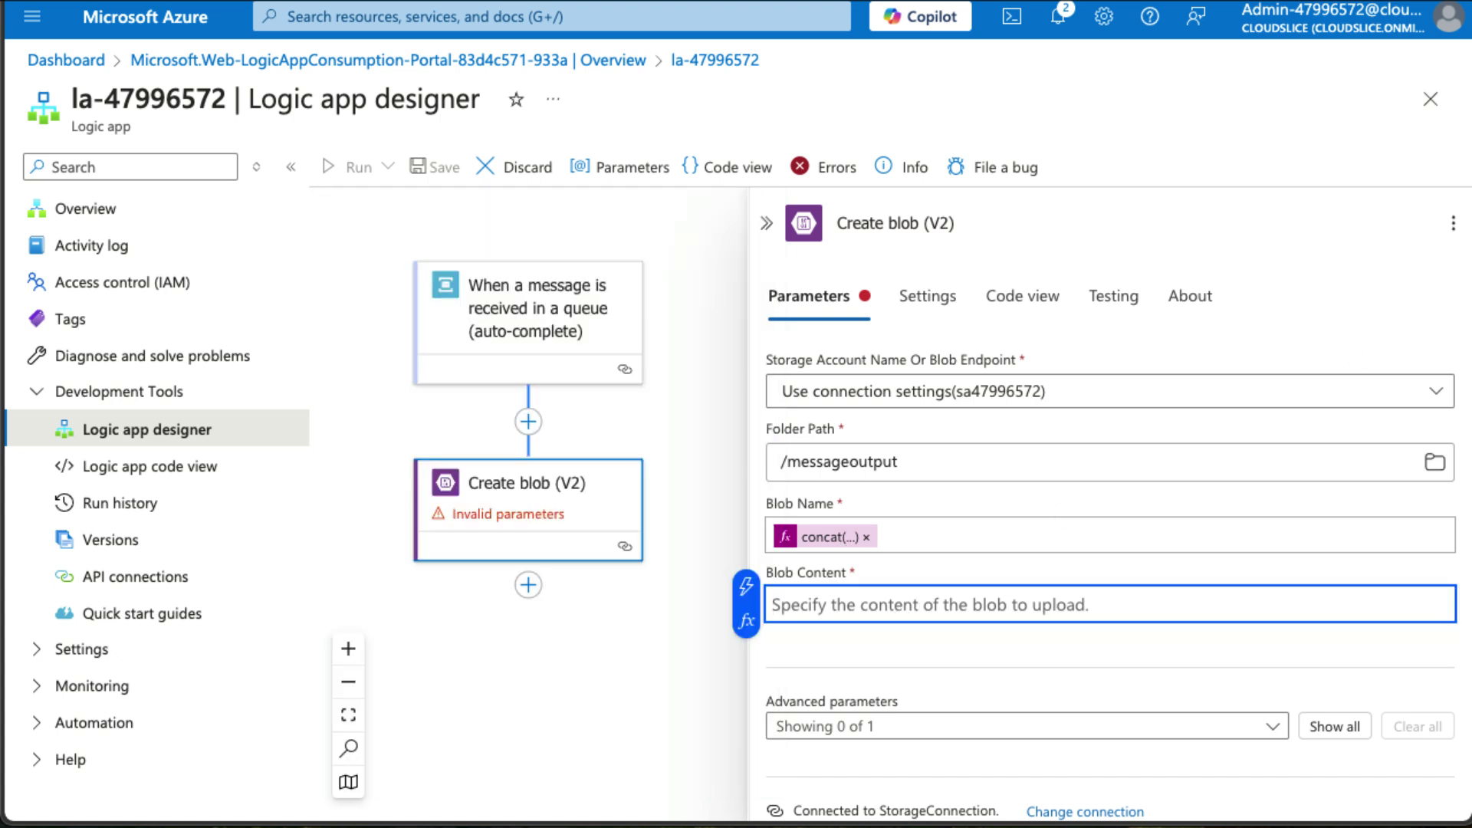
pyautogui.click(746, 587)
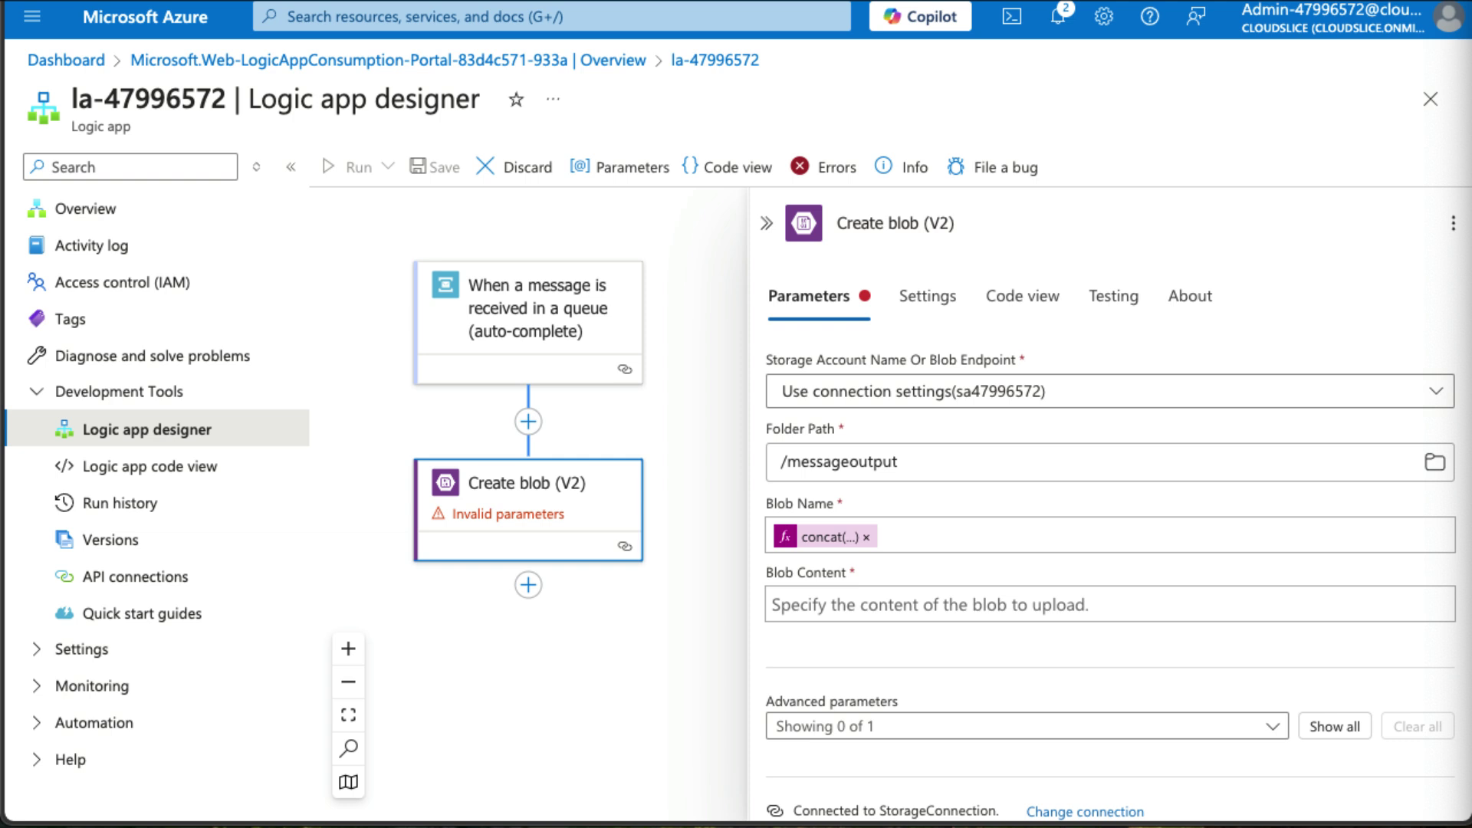
pyautogui.click(882, 611)
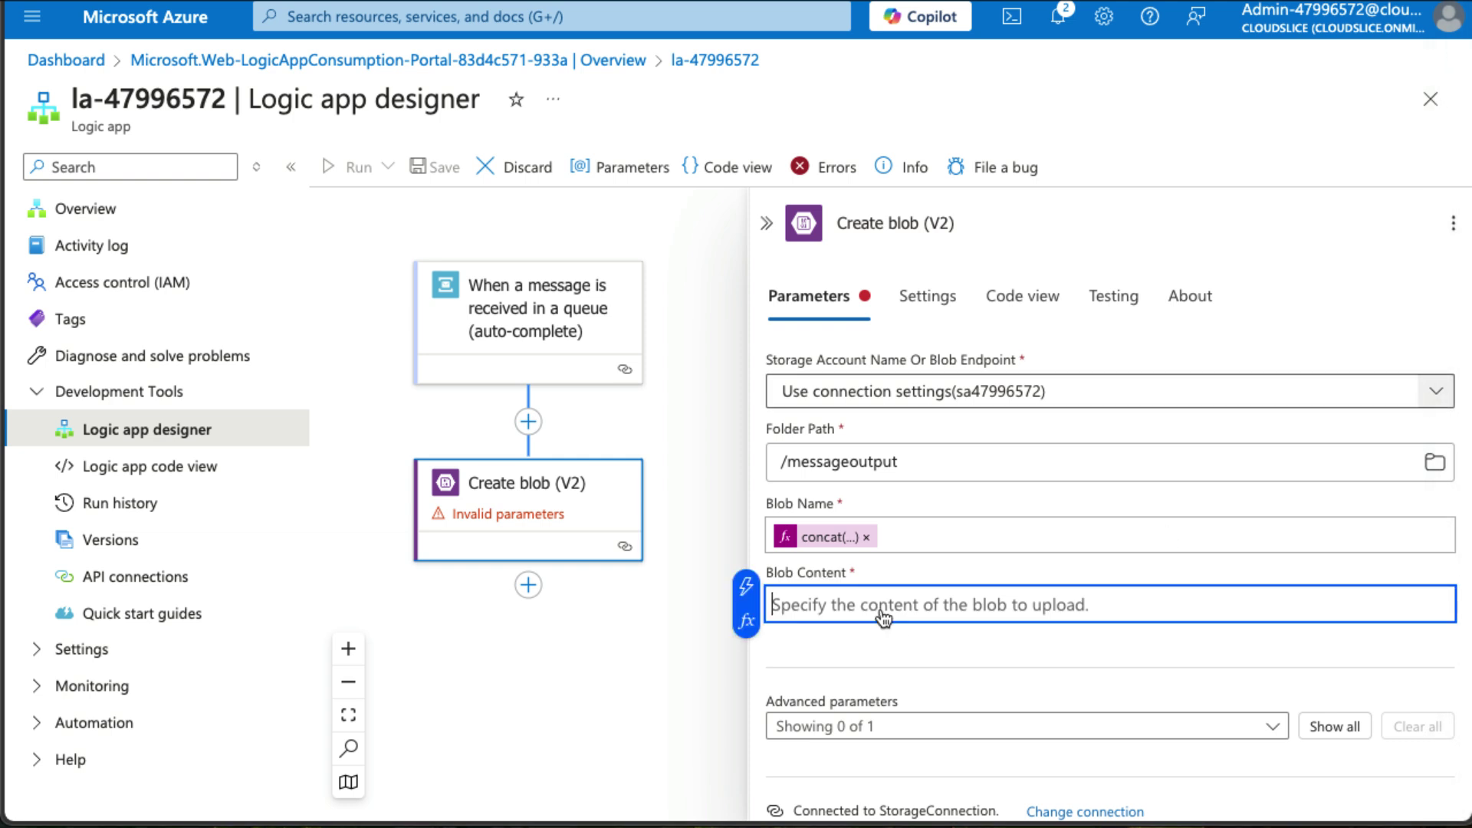
pyautogui.click(746, 623)
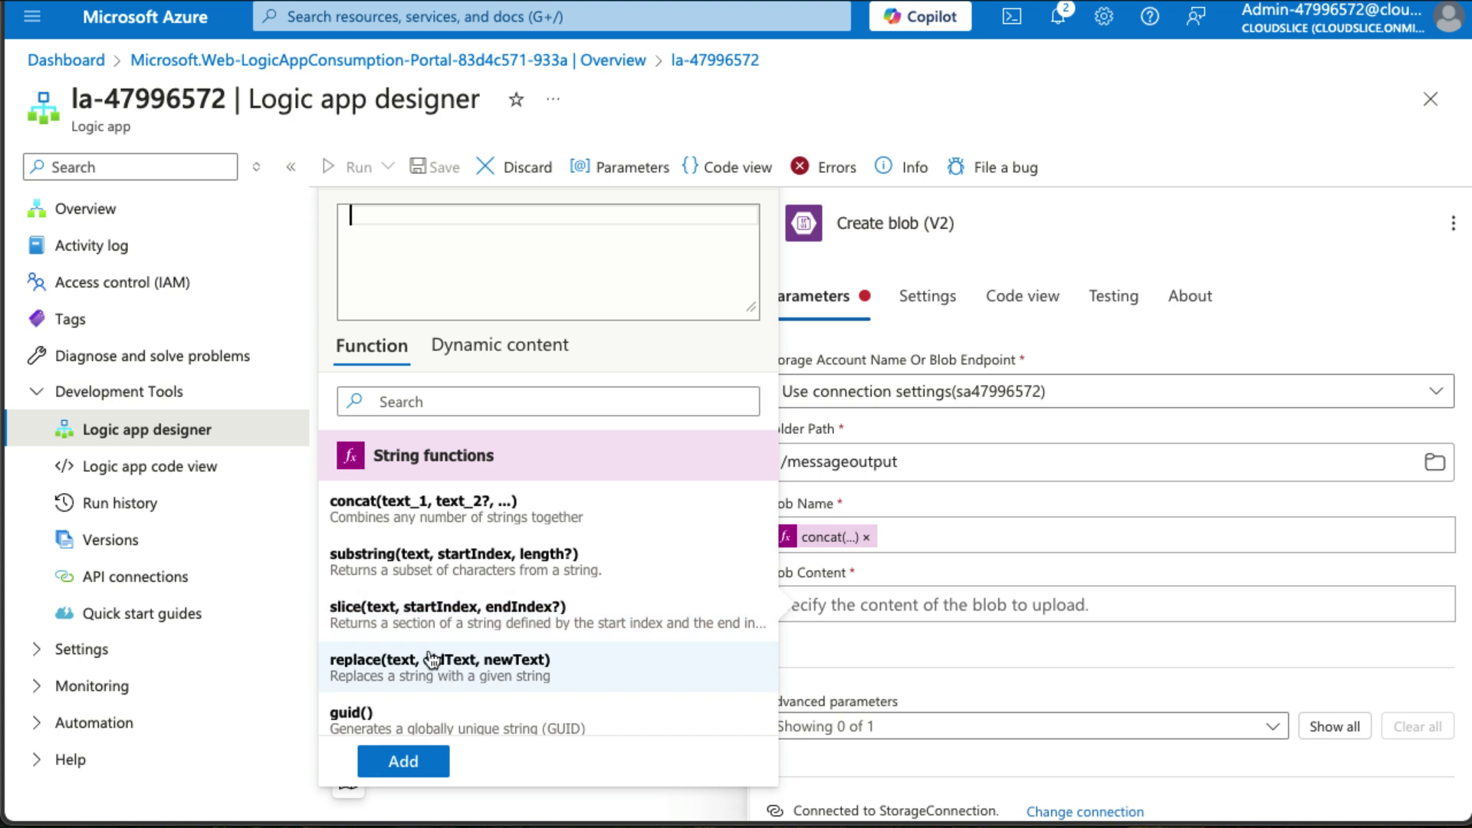
# Search functions for 'decode' and start a base64ToString expression for Blob Content.
pyautogui.scroll(-5, 427, 660)
pyautogui.click(383, 401)
pyautogui.write('dec')
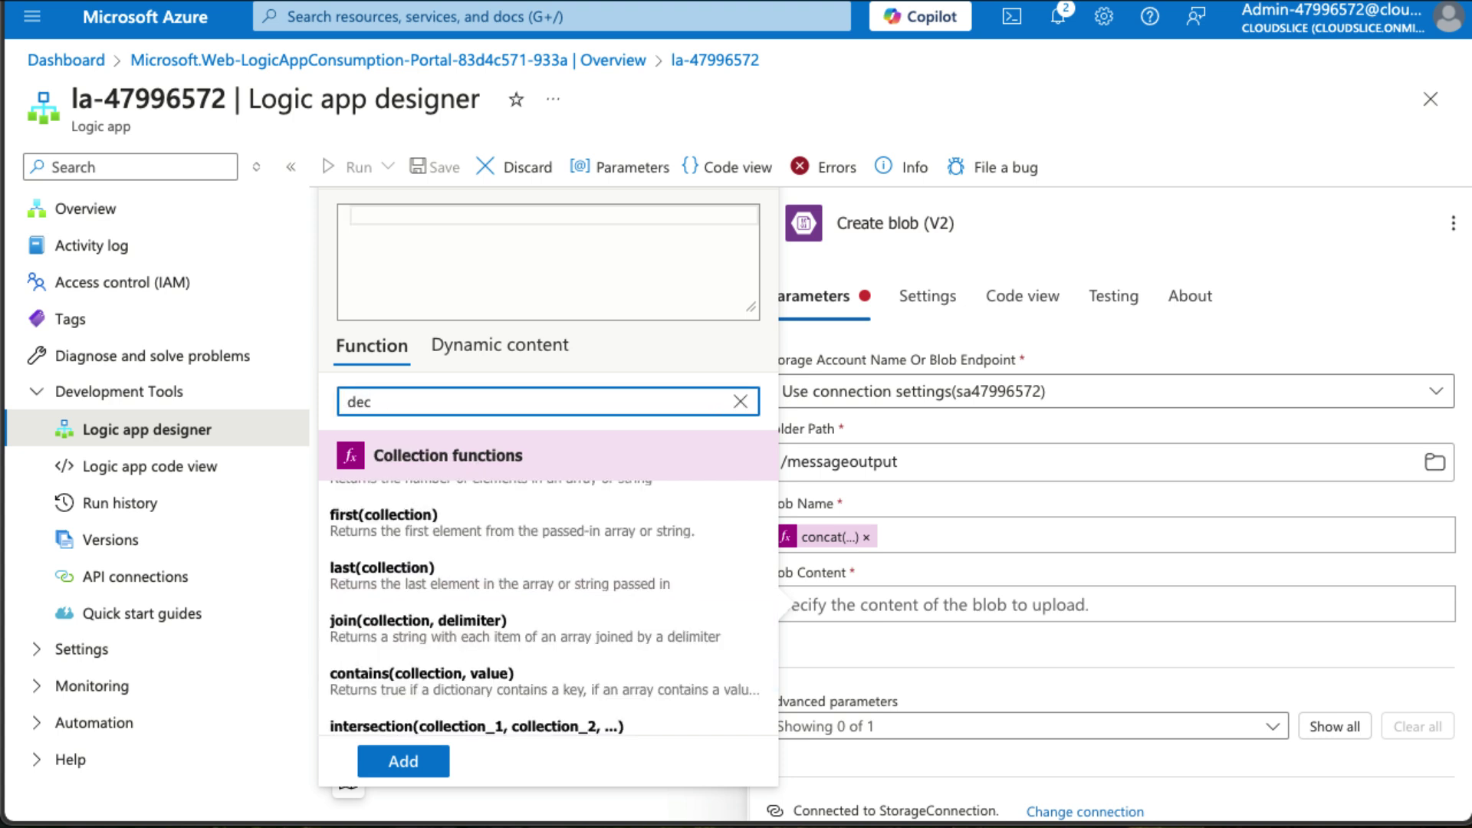
pyautogui.write('ode')
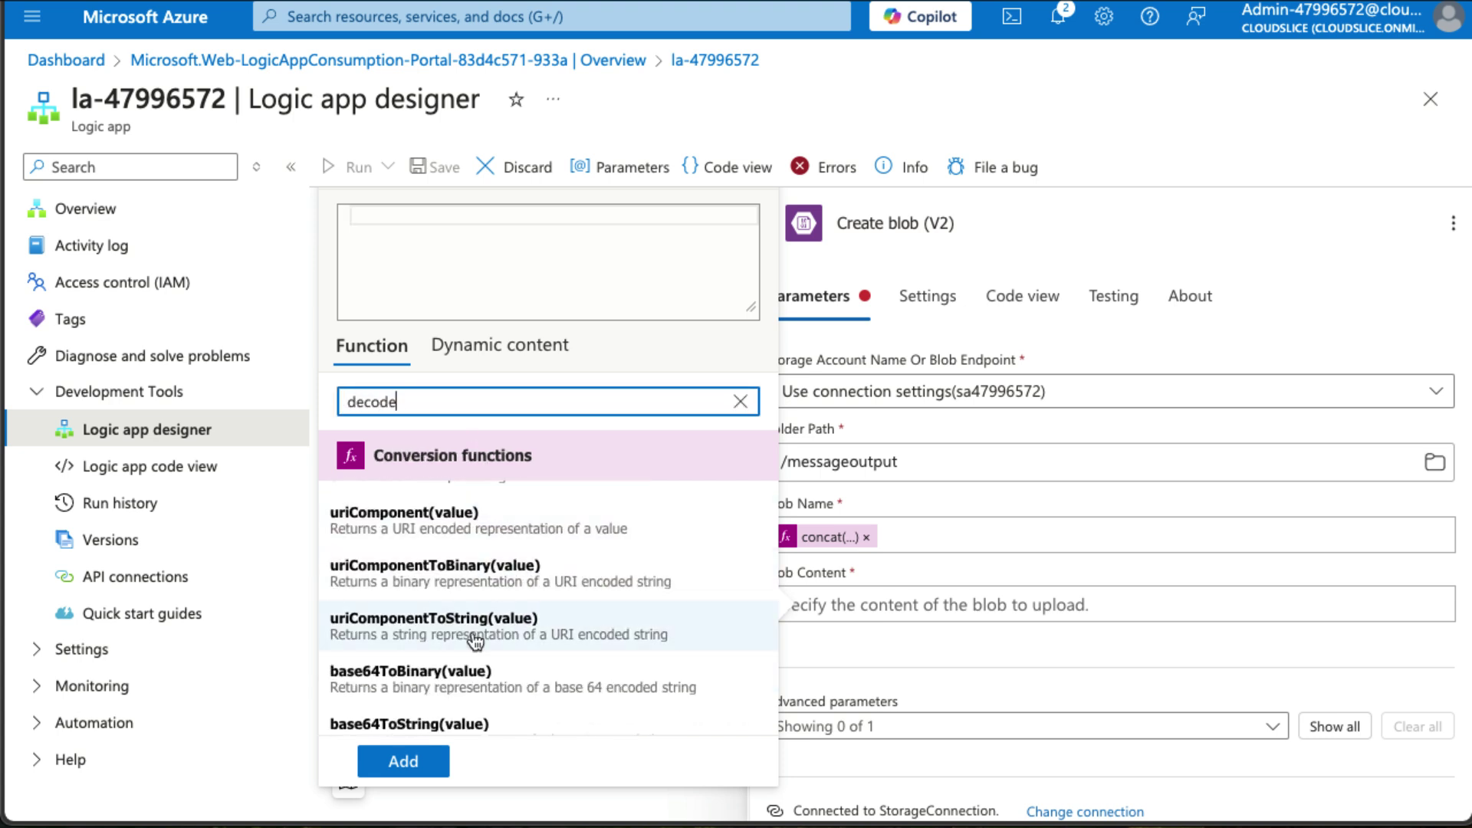
pyautogui.scroll(-1, 476, 640)
pyautogui.scroll(-1, 475, 640)
pyautogui.click(465, 630)
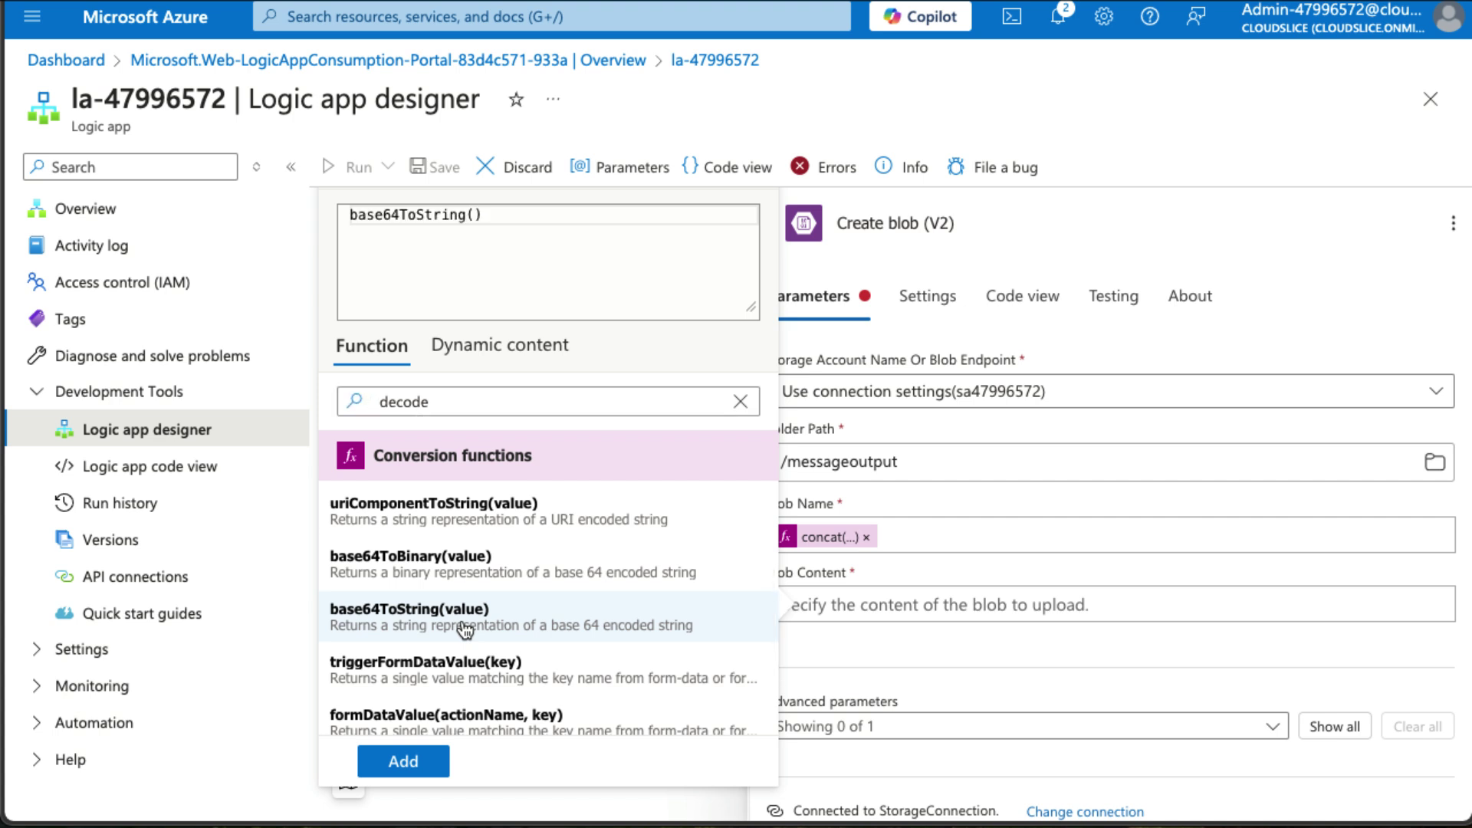
# Decode the trigger's ContentData into Blob Content and save the workflow.
pyautogui.click(484, 351)
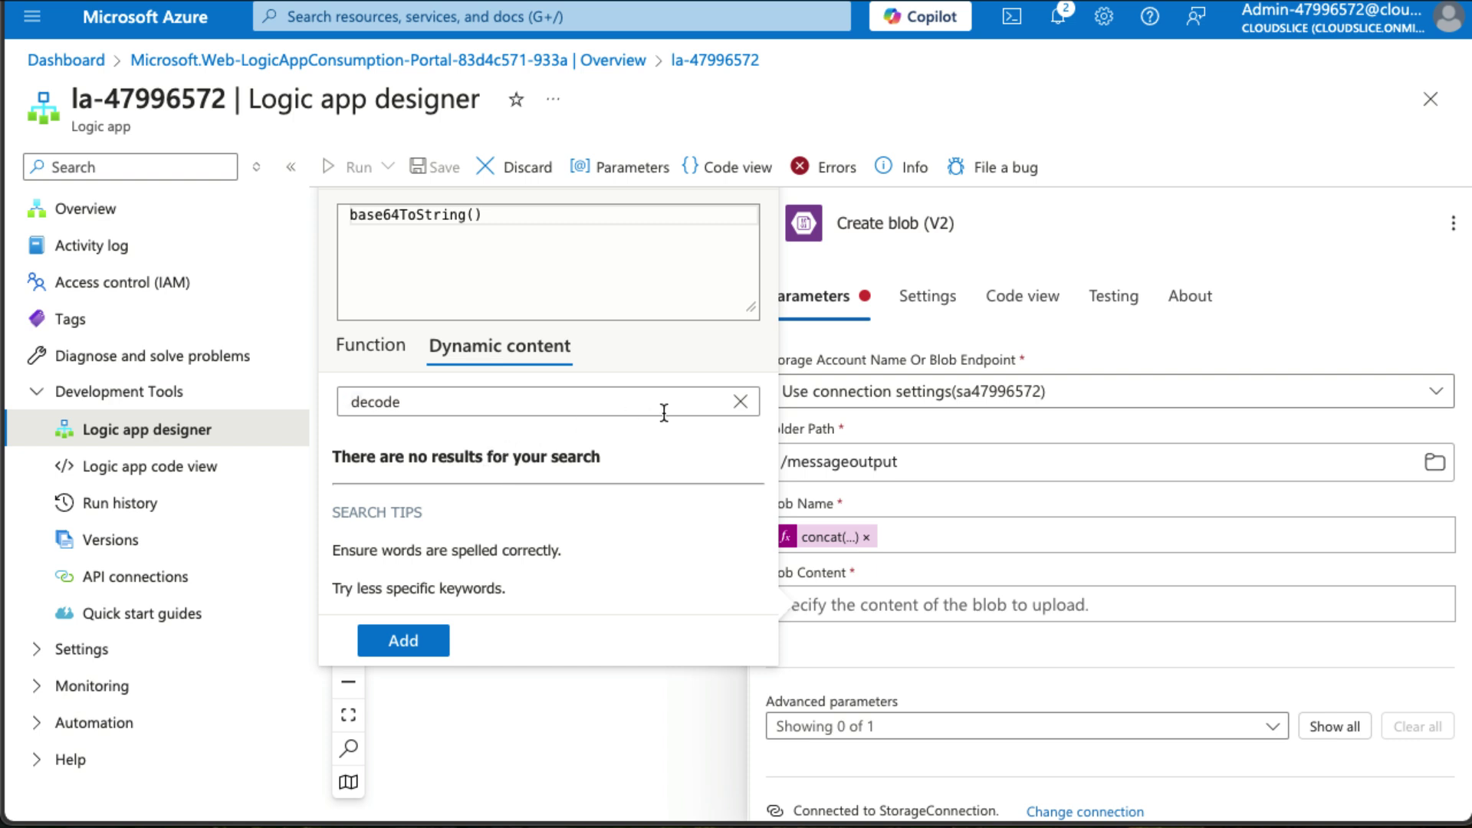
pyautogui.click(740, 401)
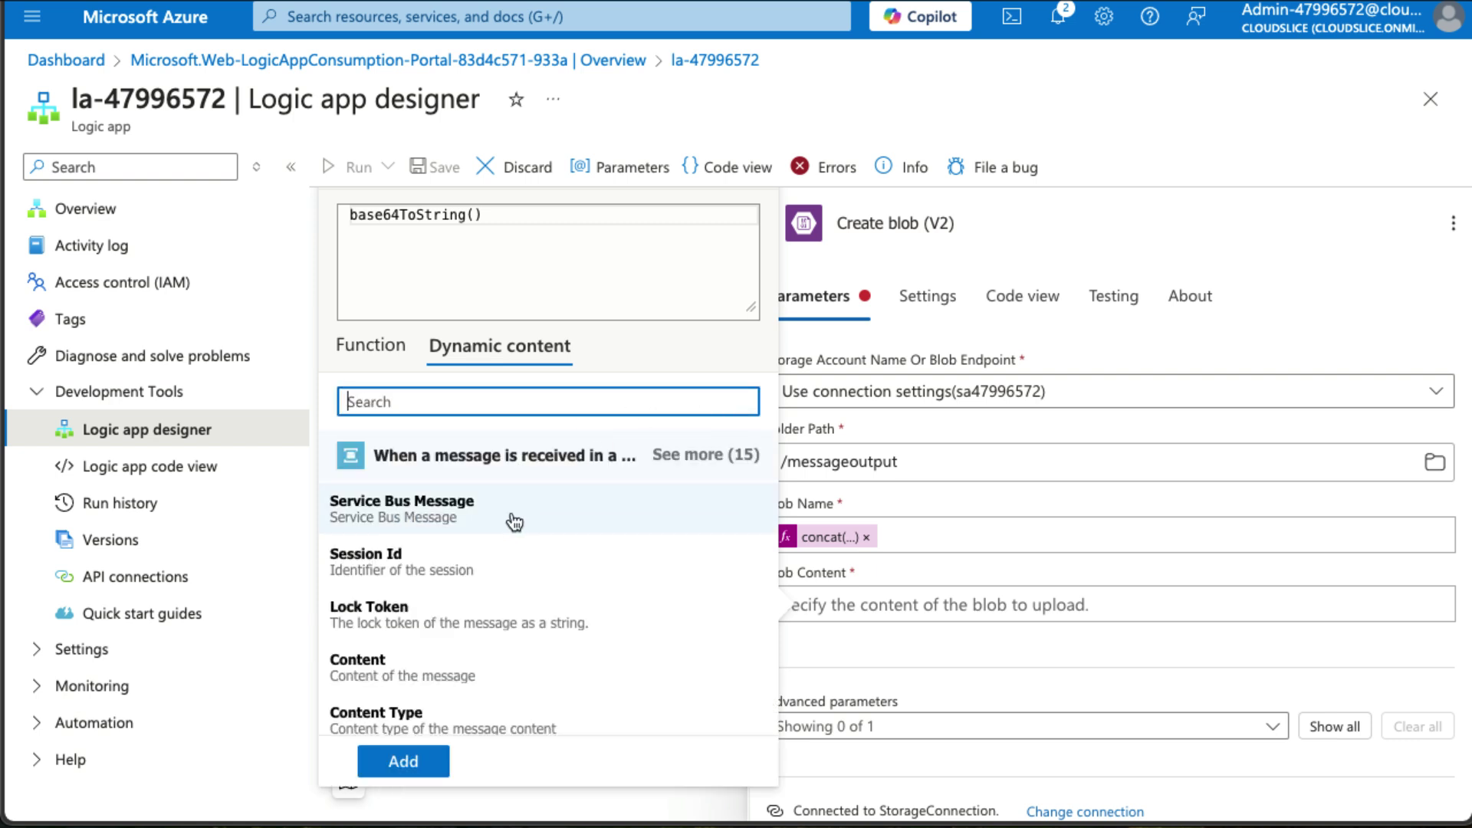
pyautogui.scroll(-1, 509, 520)
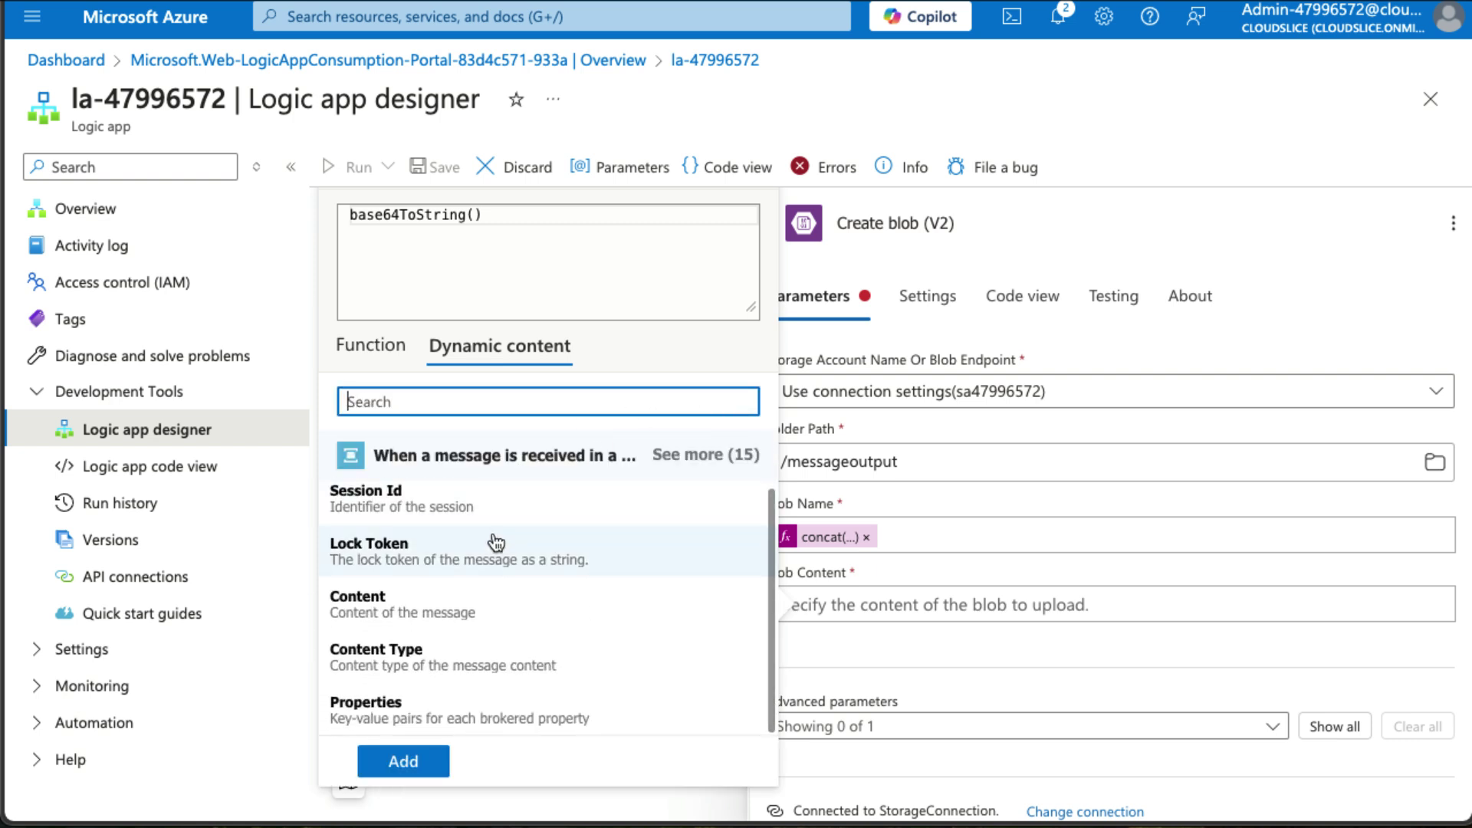
pyautogui.click(460, 611)
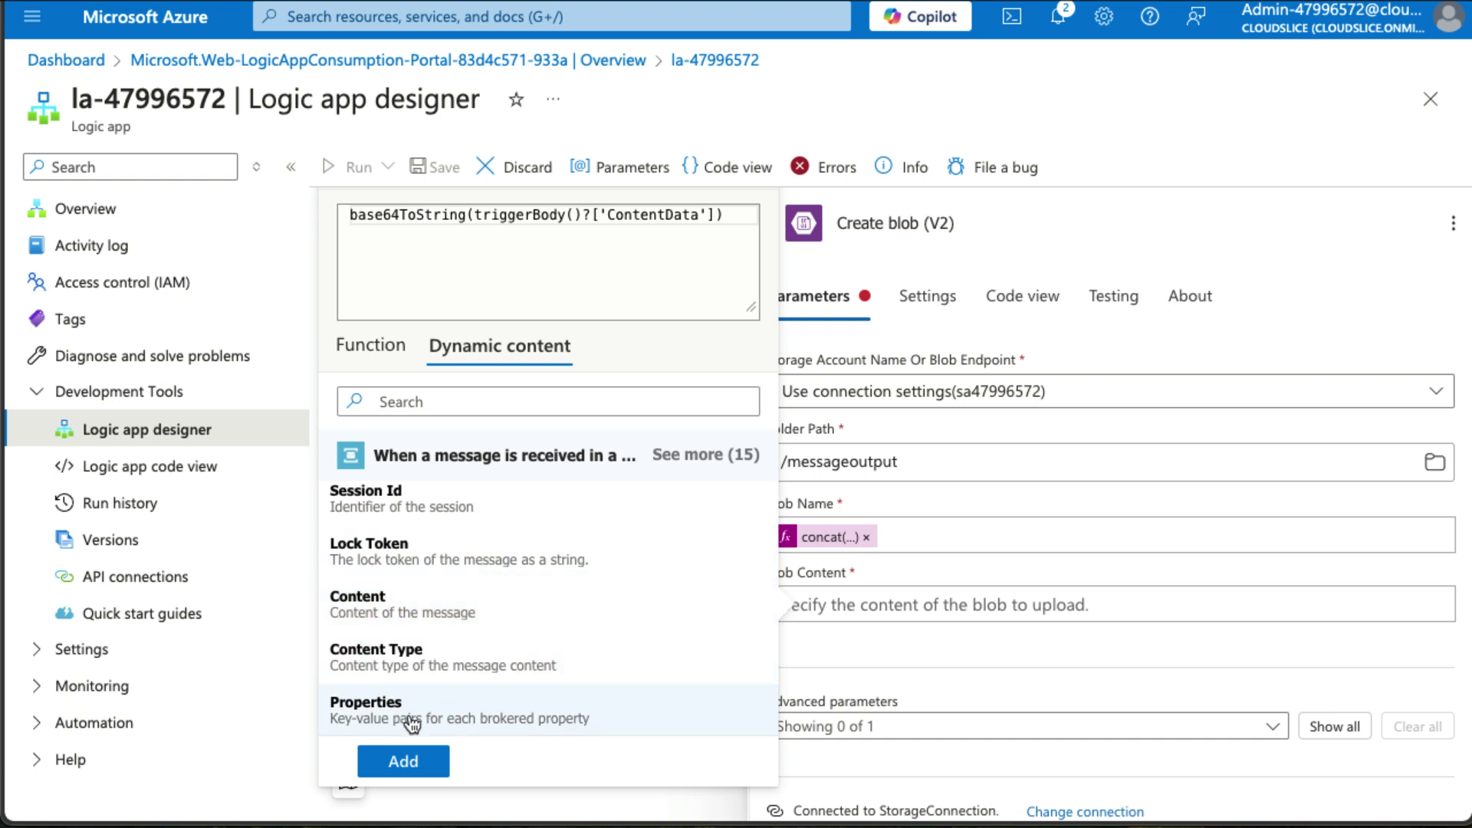
pyautogui.click(403, 760)
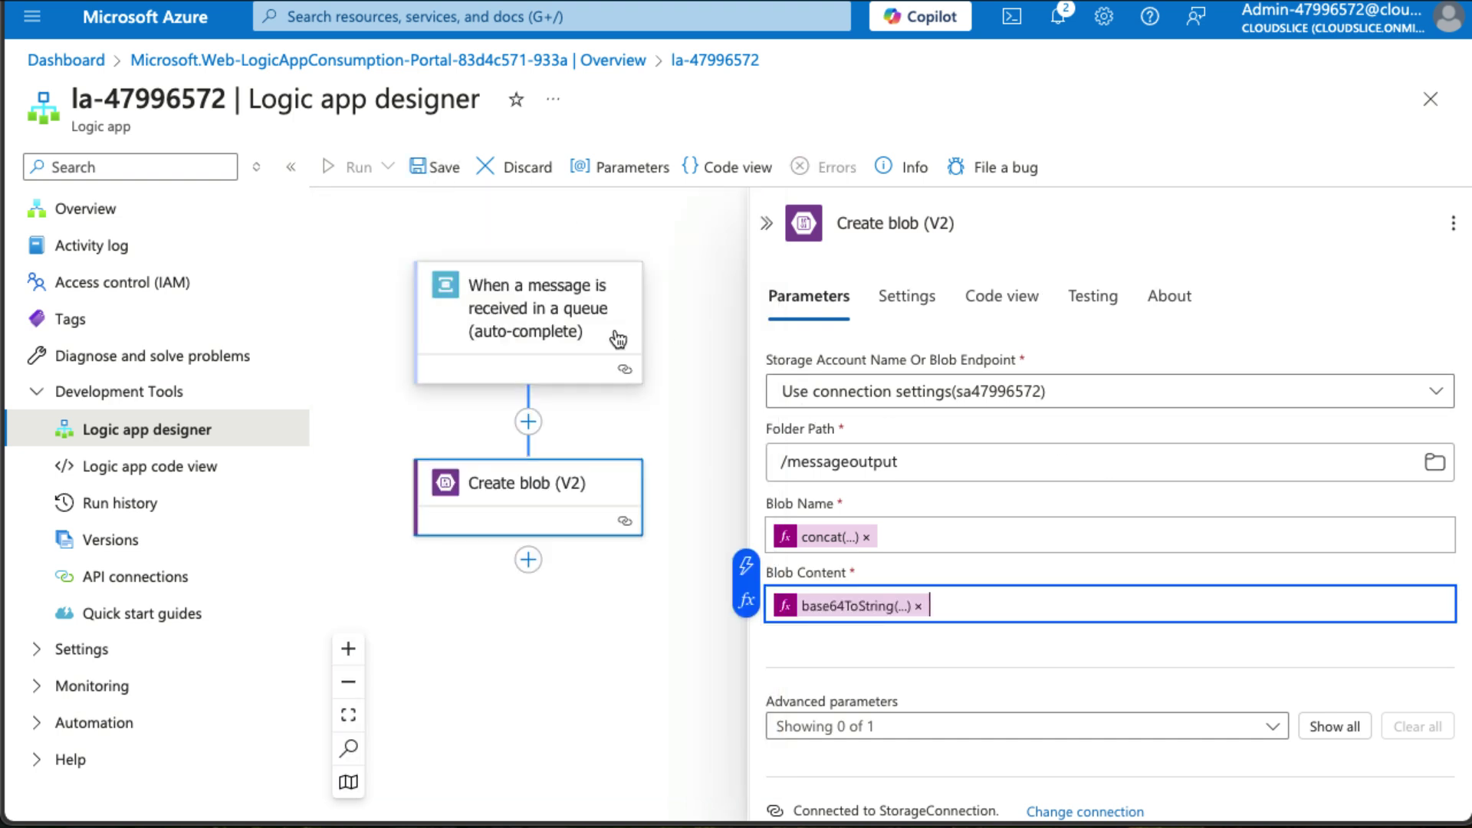
pyautogui.click(430, 167)
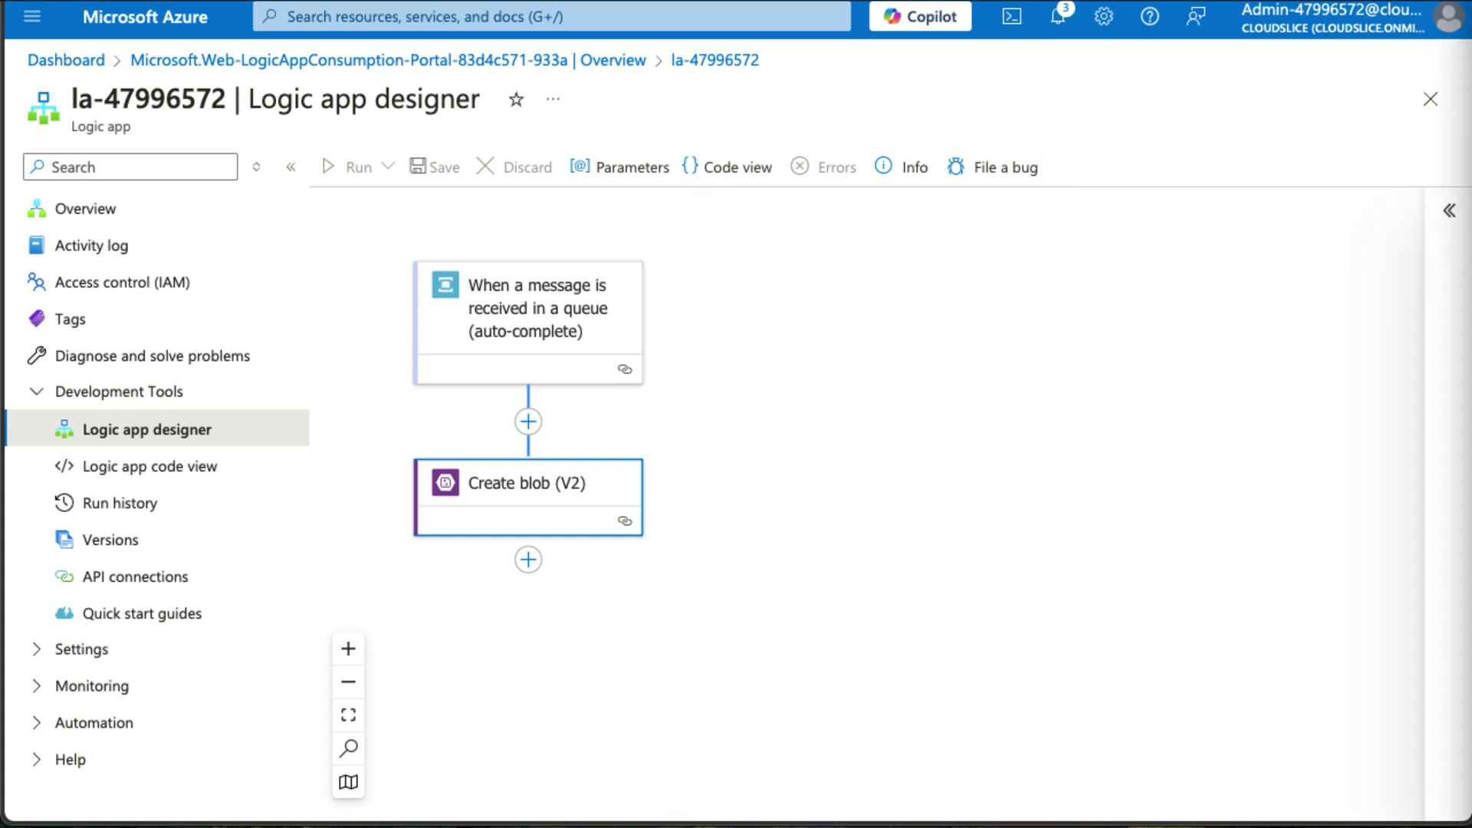
# Launch a Bash Cloud Shell with no storage account on subscription Challenge Labs 04.
pyautogui.click(1022, 22)
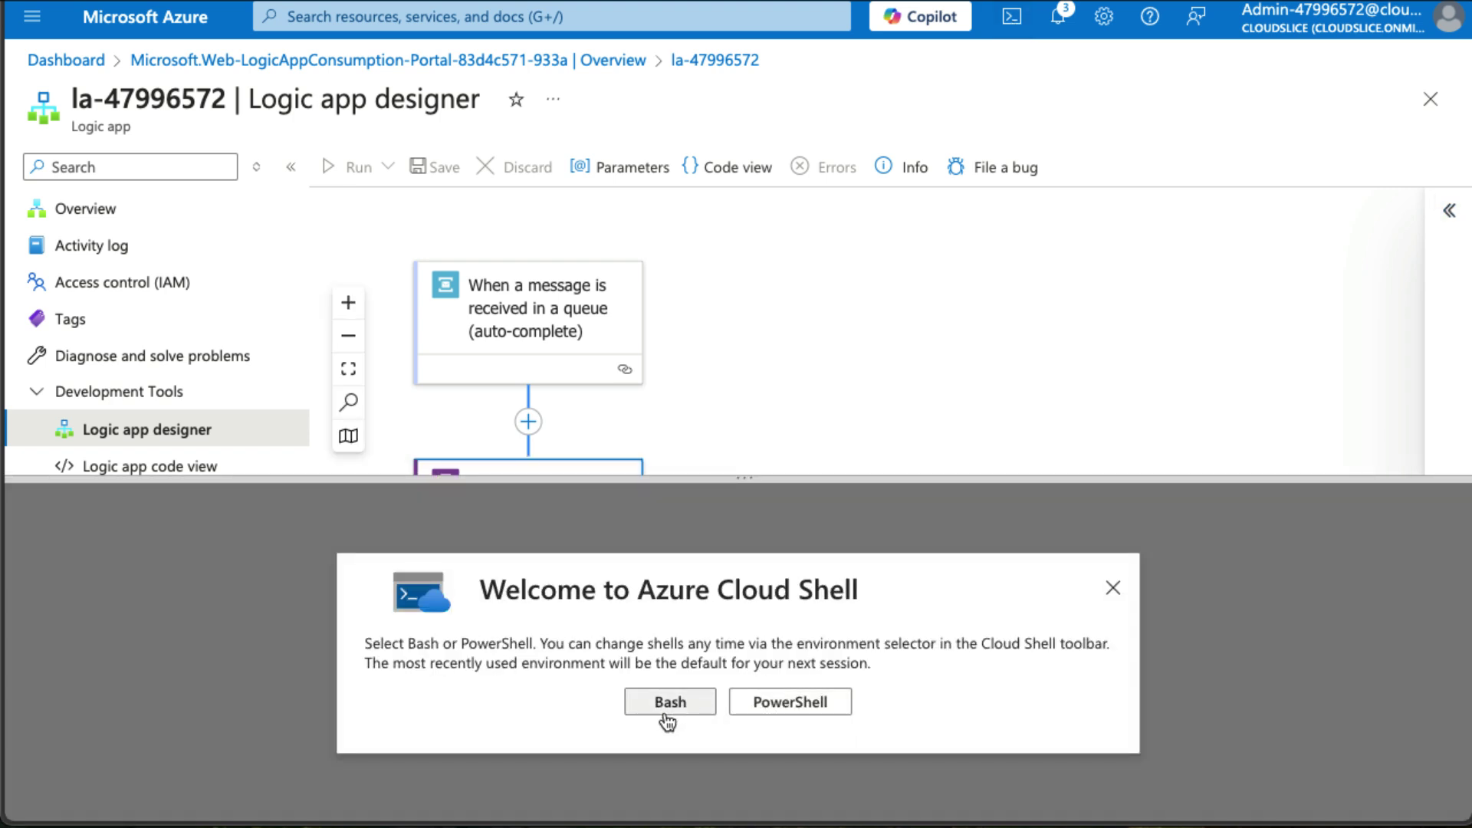
pyautogui.click(666, 711)
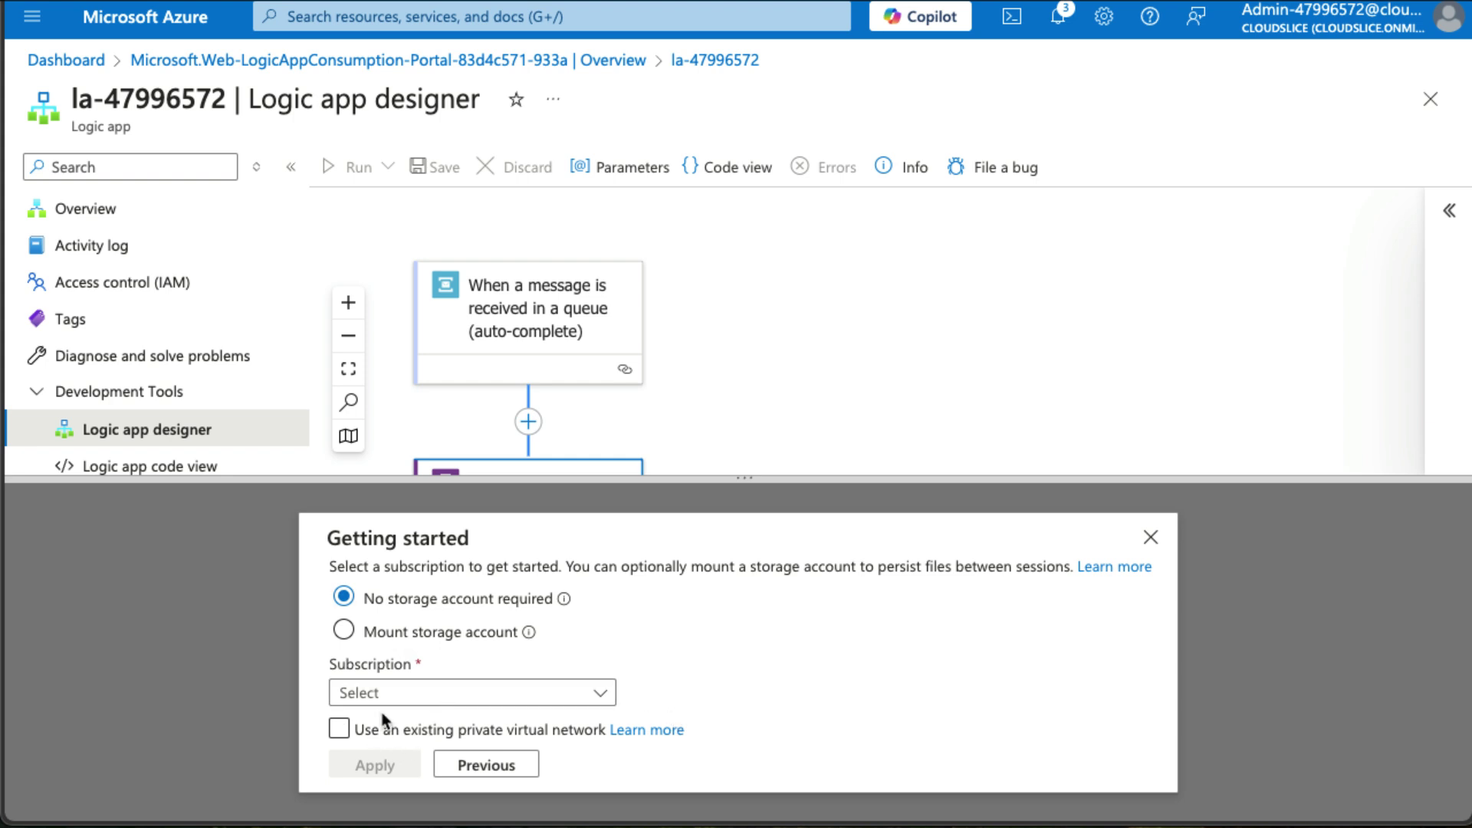
pyautogui.click(394, 694)
pyautogui.click(390, 771)
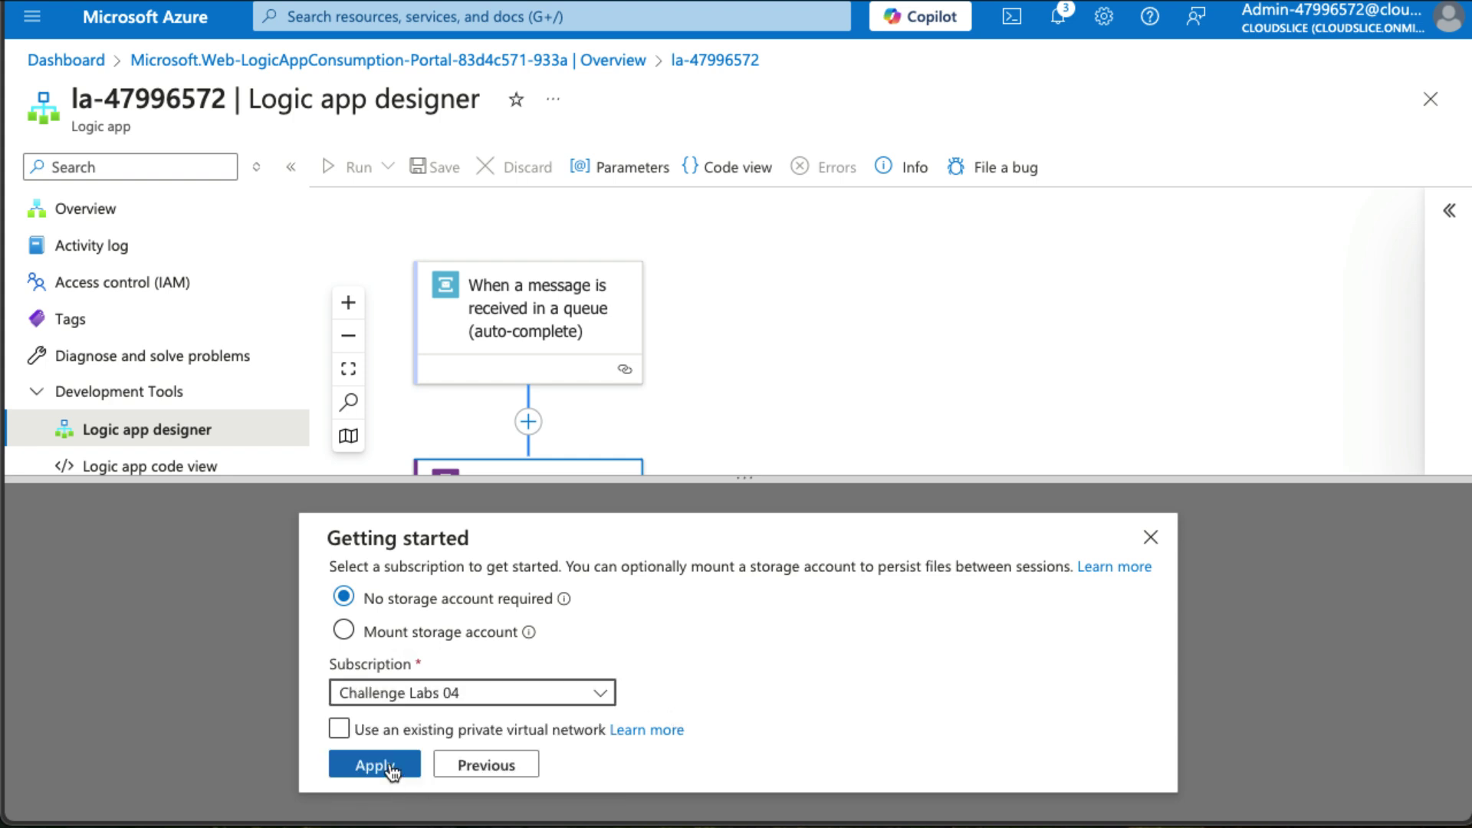
pyautogui.click(375, 764)
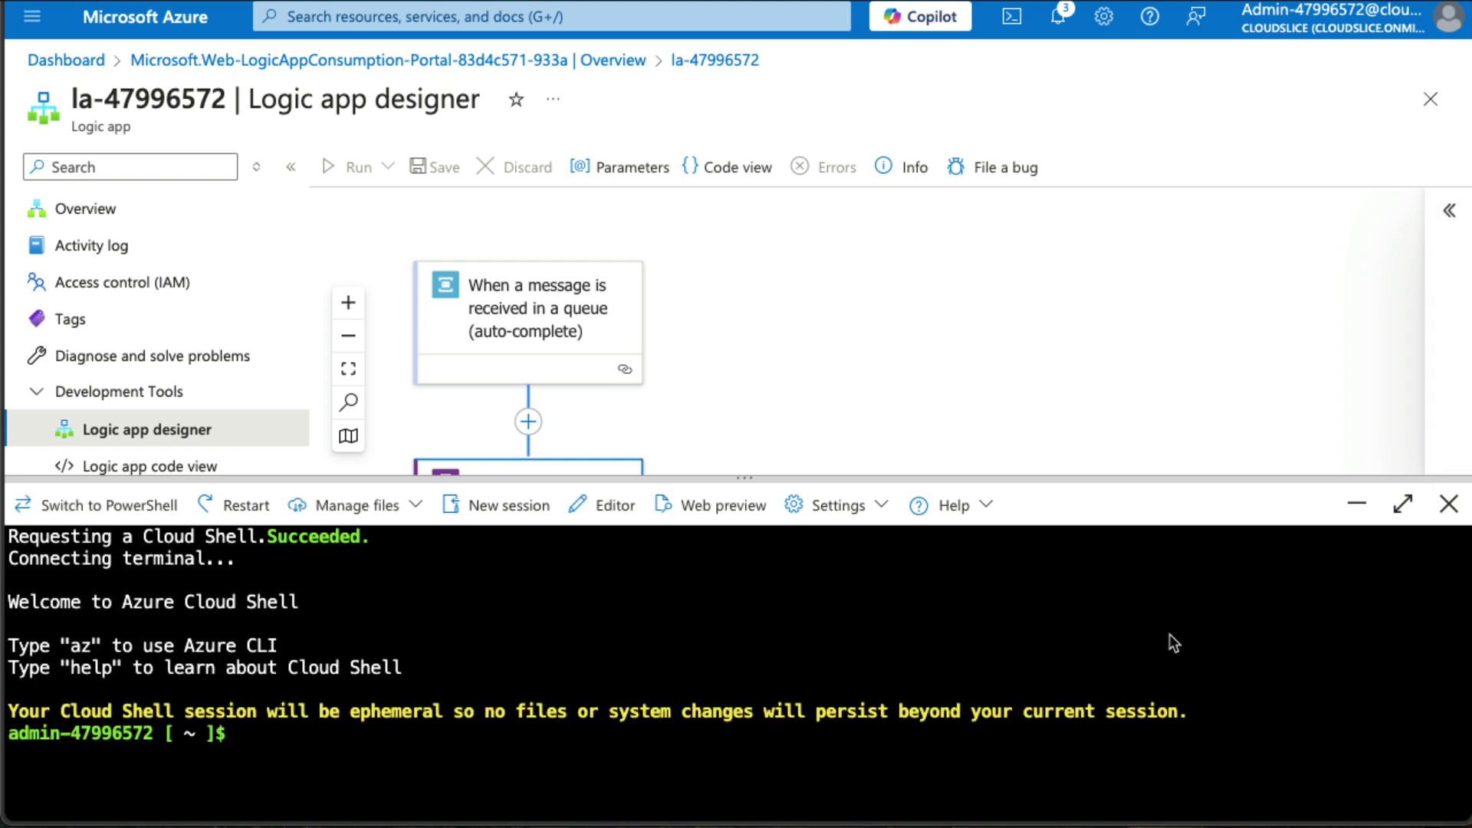
# Run npm install azure, maximize Cloud Shell, and start a Node.js interactive session.
pyautogui.write('npm install azure')
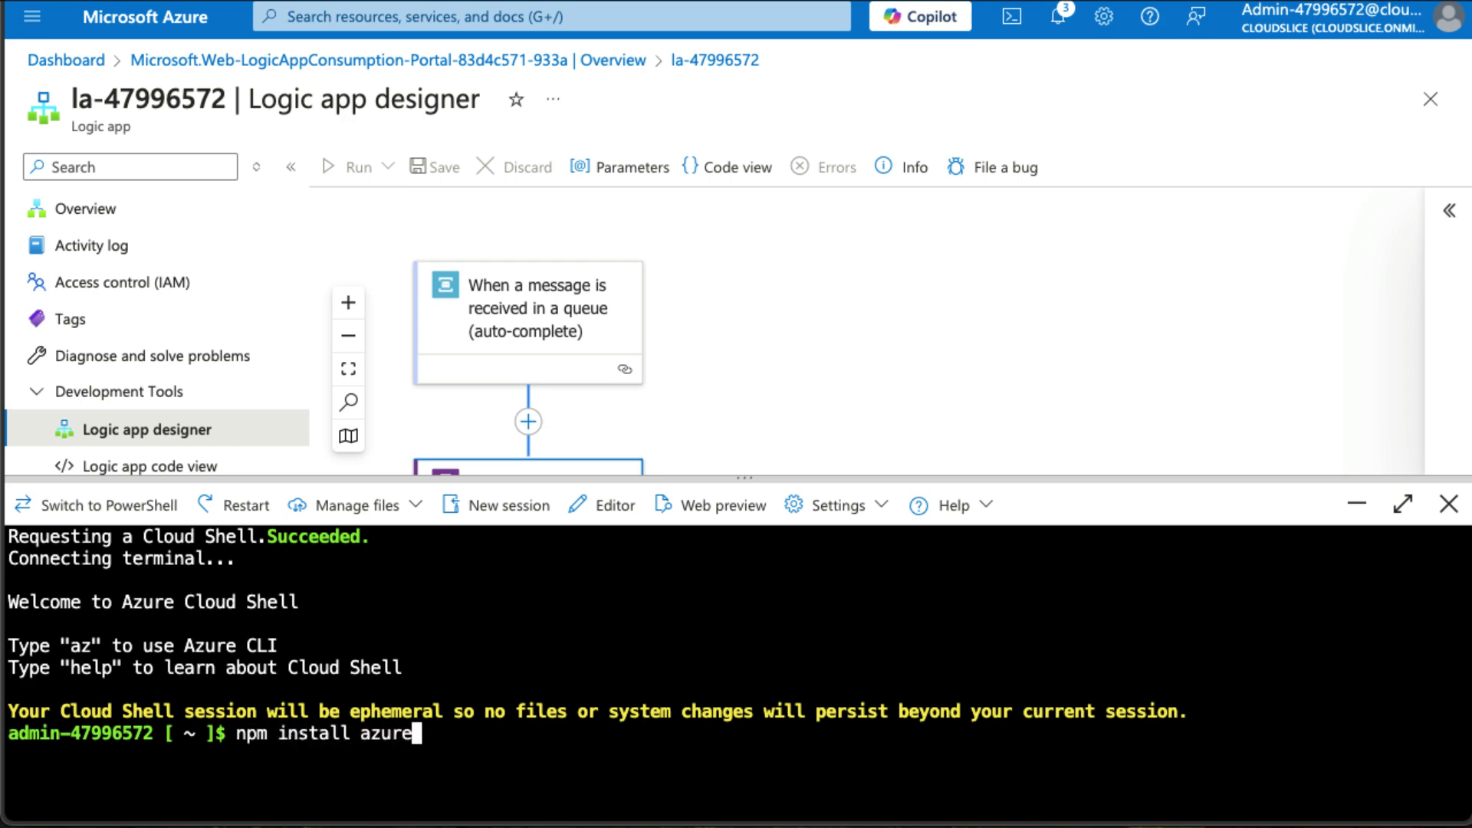
pyautogui.press('Return')
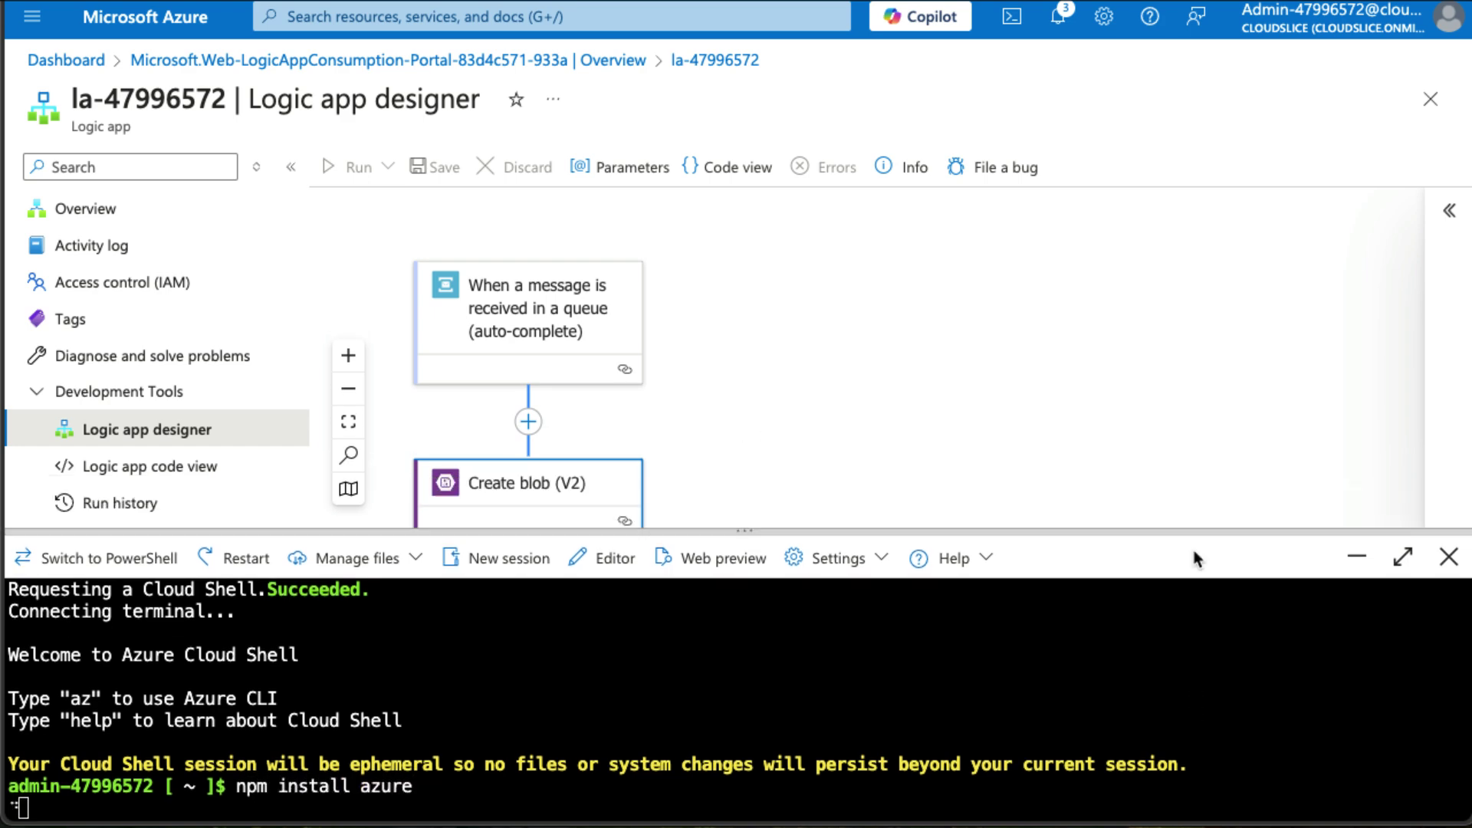
pyautogui.click(1412, 555)
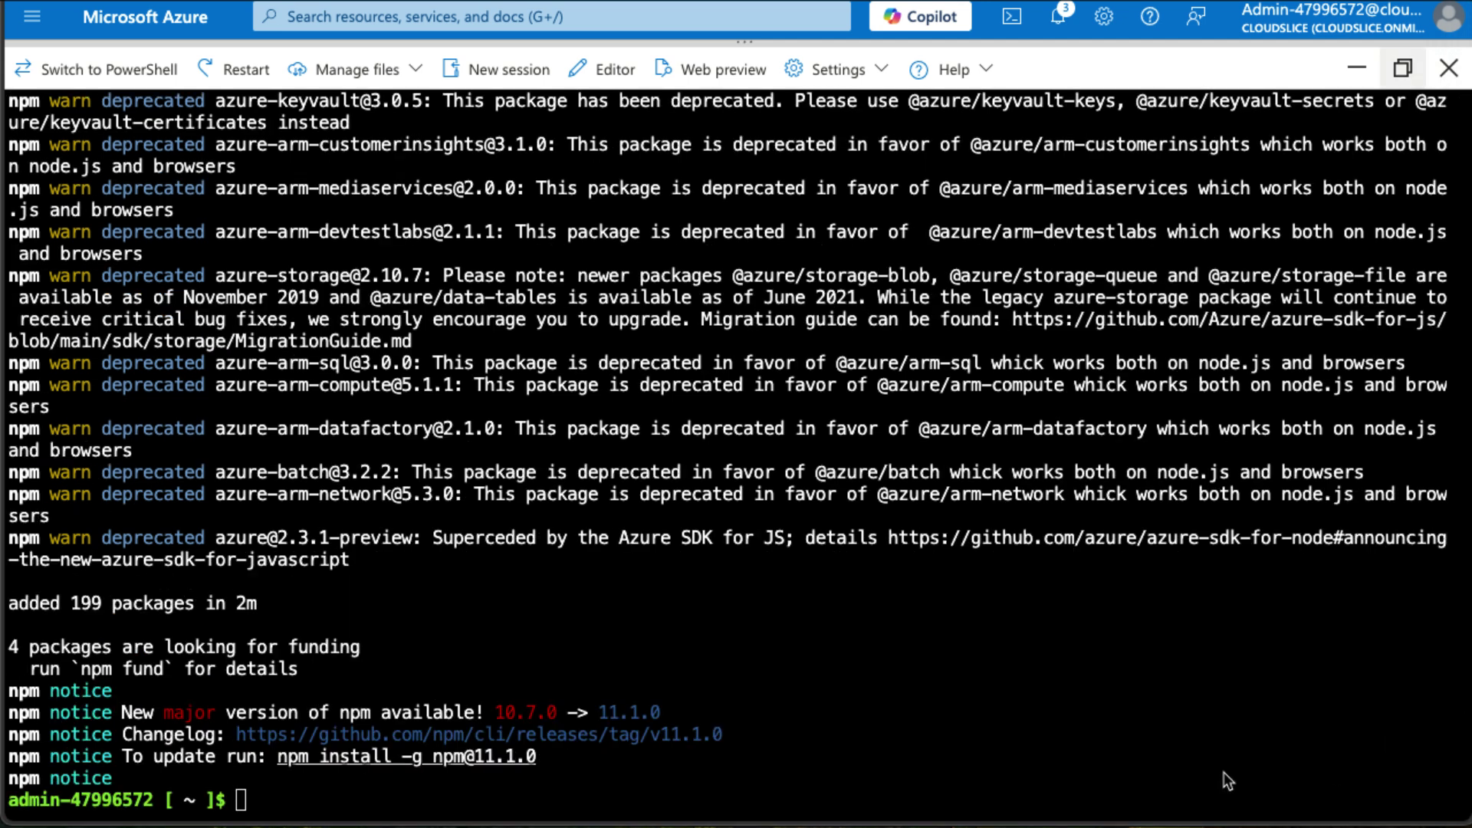
pyautogui.click(1223, 771)
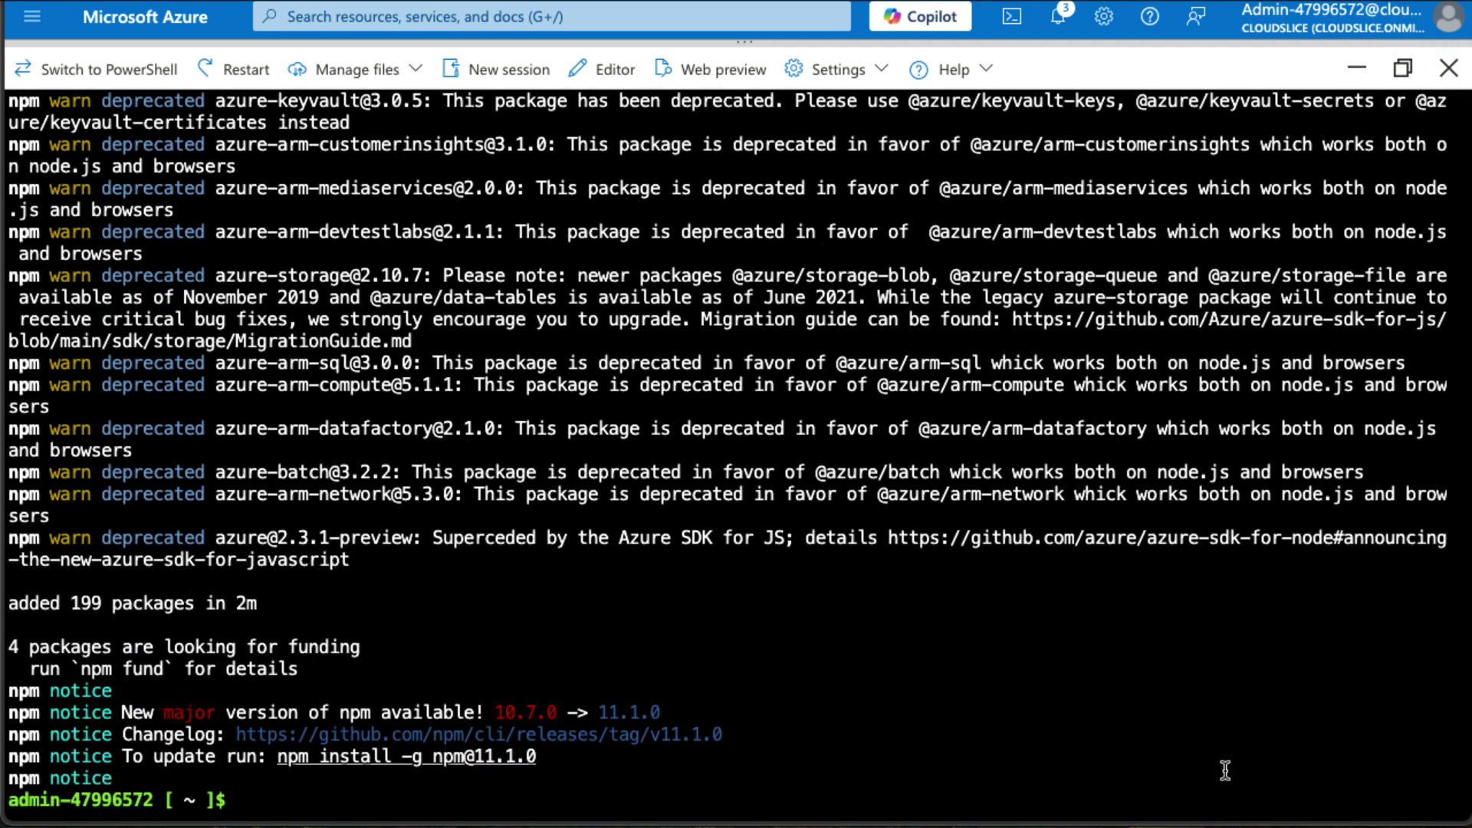
pyautogui.write('node')
pyautogui.press('Return')
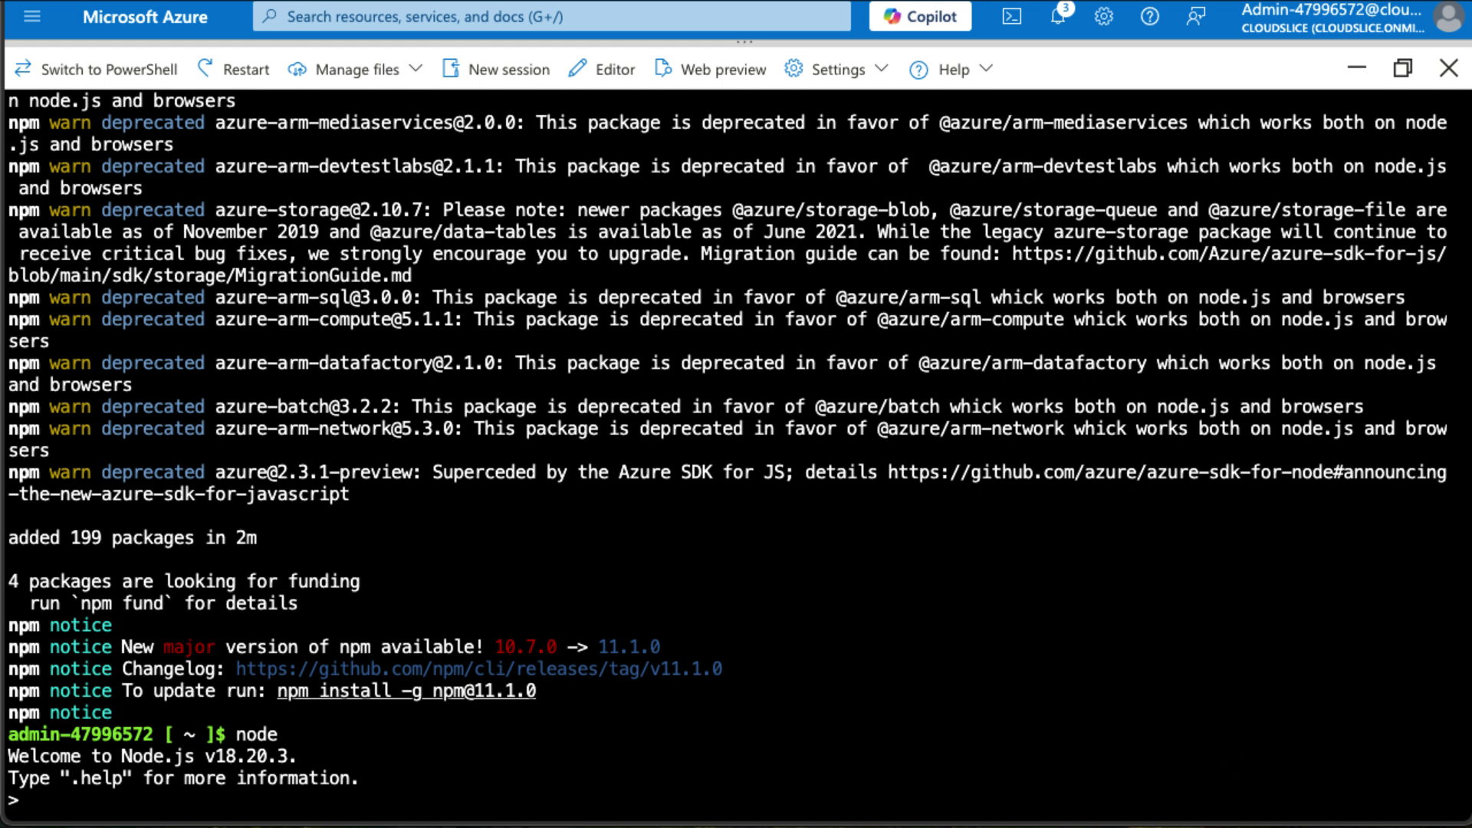
# In Node, load the azure module and assign the Service Bus connection string.
pyautogui.press('super+Tab')
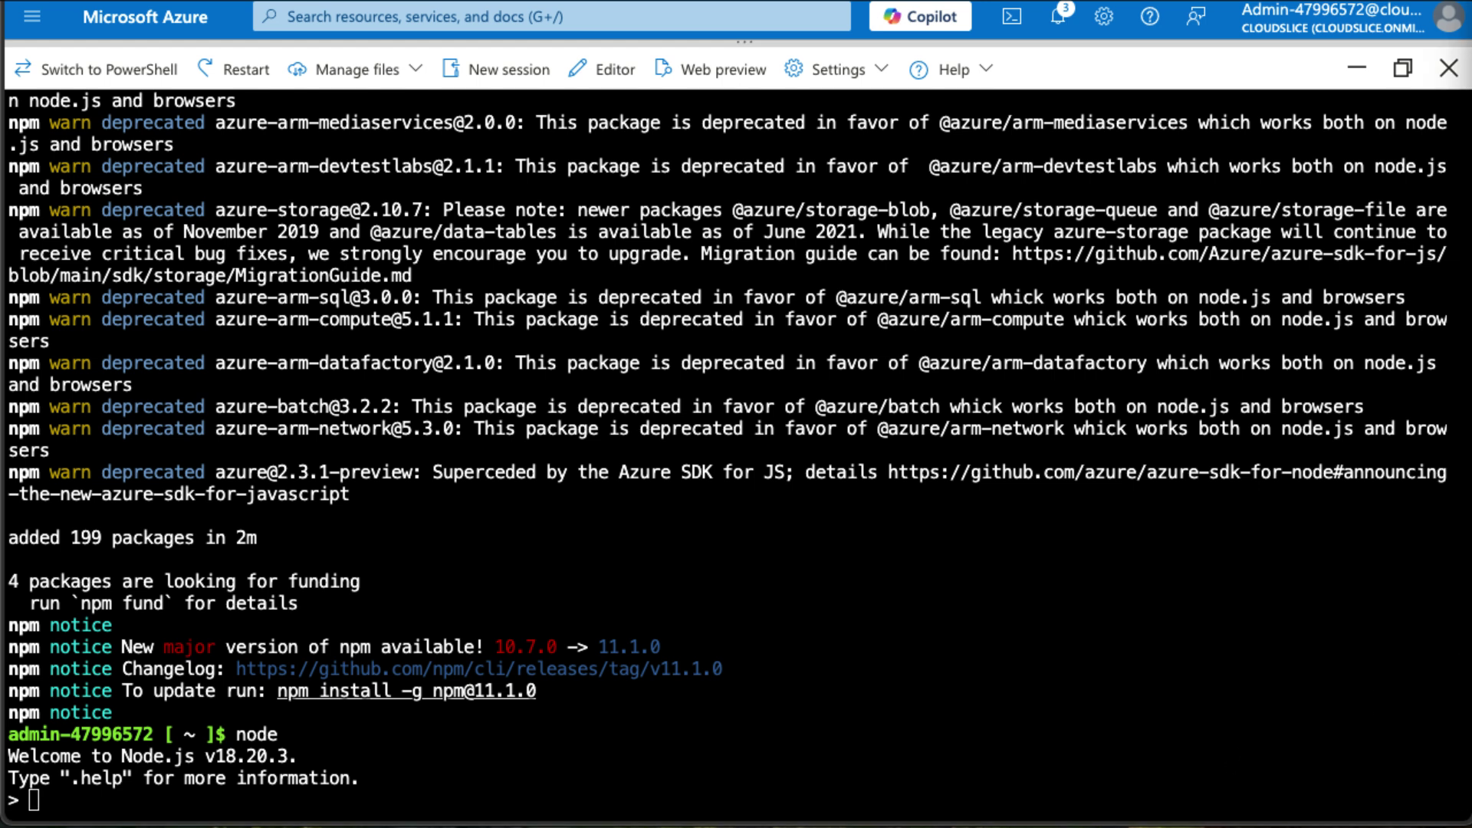
pyautogui.click(1285, 675)
pyautogui.write("var azure = require('azure');")
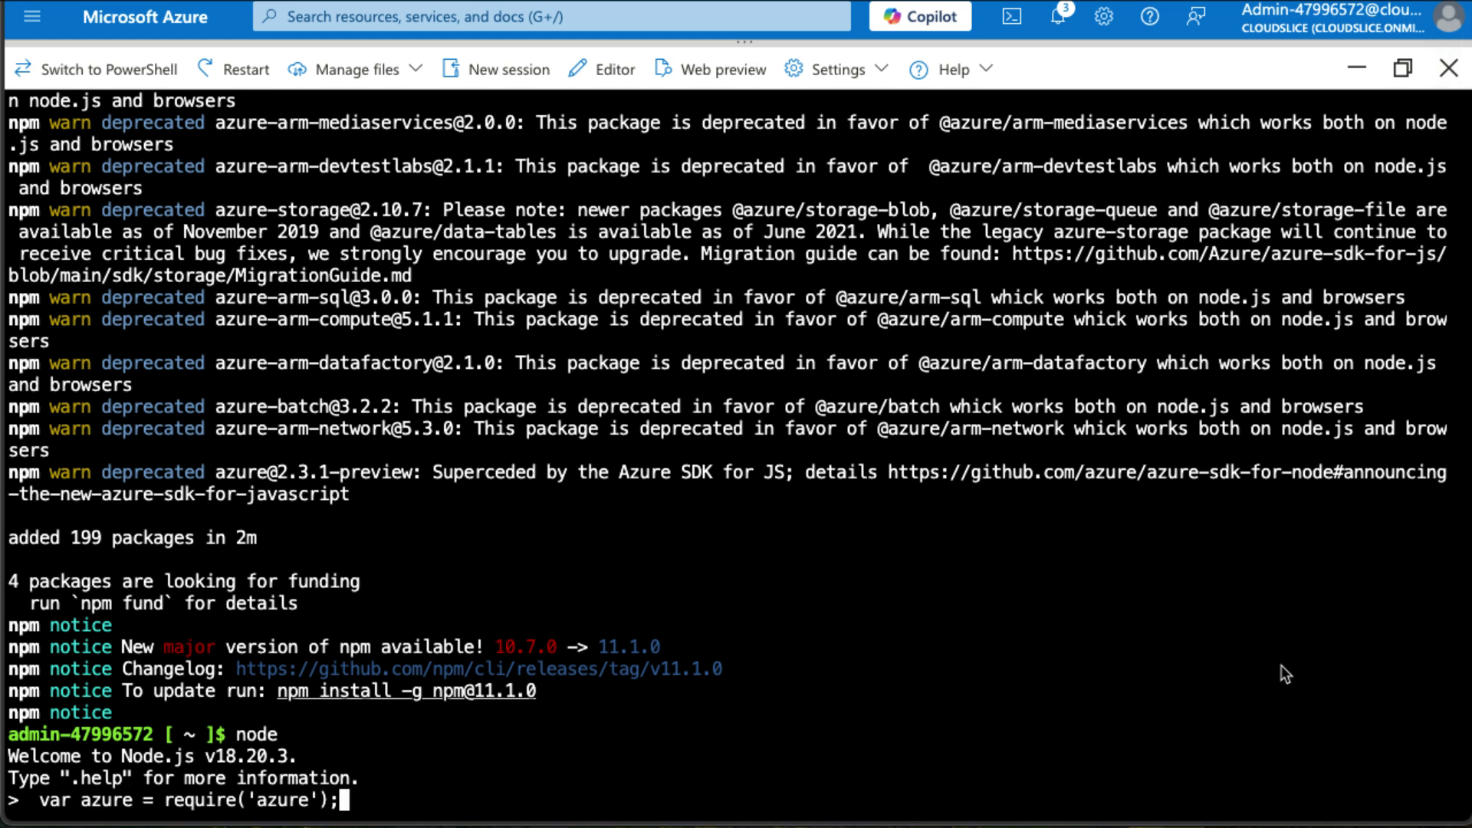
pyautogui.press('Return')
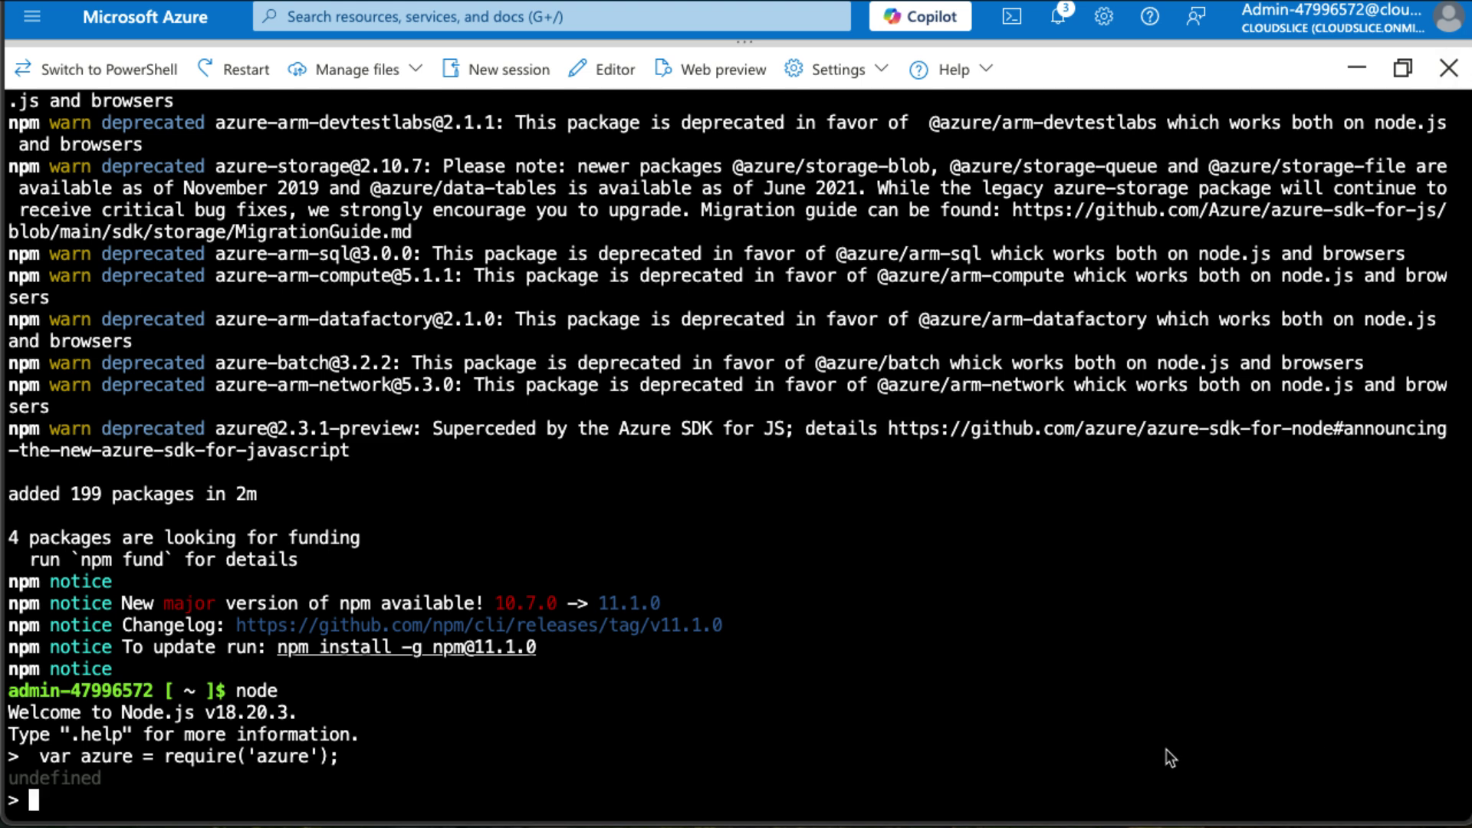
pyautogui.write("var connectionString = 'Endpoint=sb://sb-47996572.servicebus.windows.net/;SharedAccessKeyName=RootManageSharedAccessKey;SharedAccessKey=mKNcfRlhZAJlJFXldywBnU4YiS4JN8IAK+ASbNxtTv8=';")
pyautogui.press('Return')
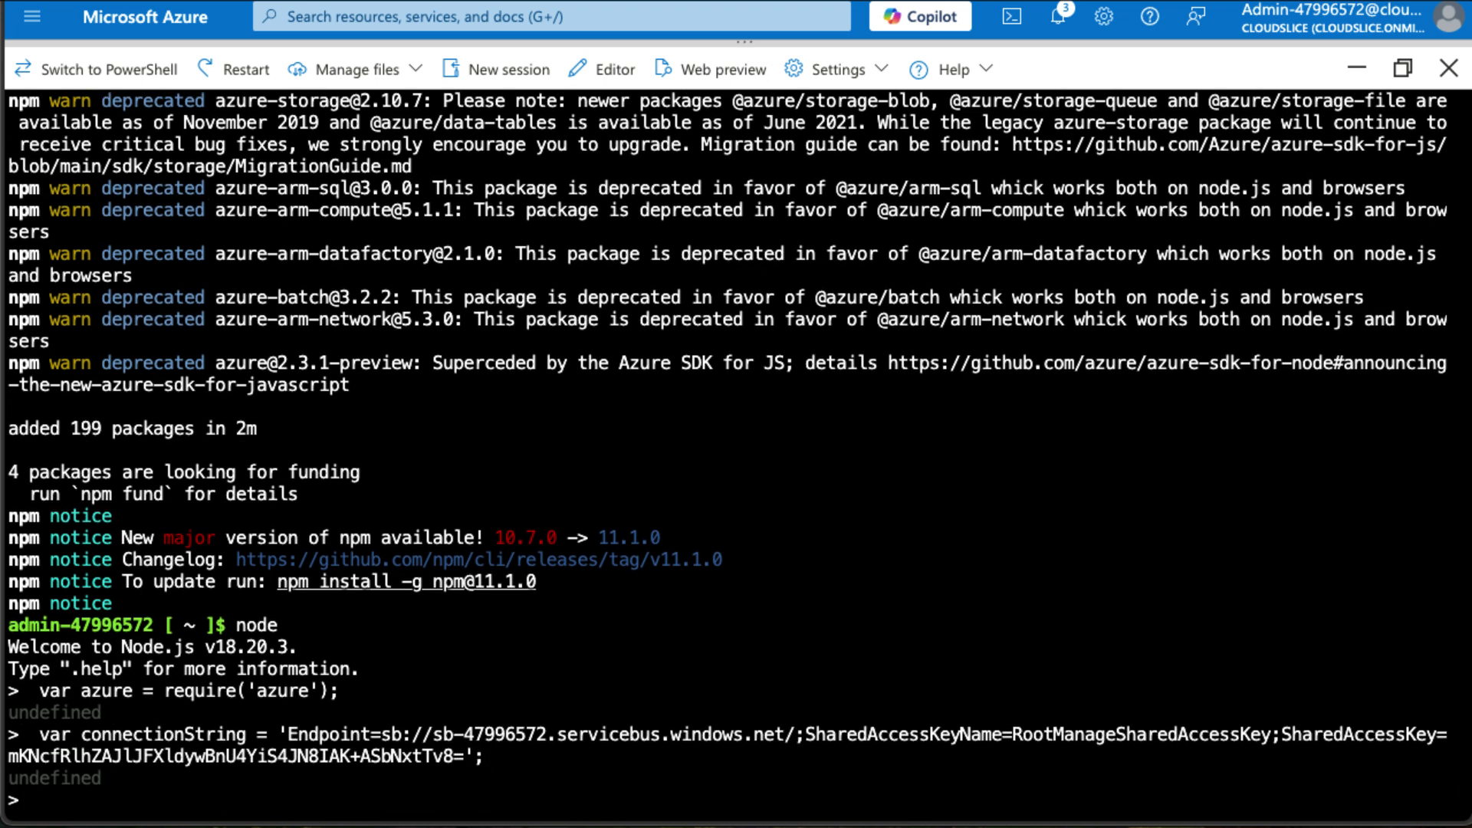
# Create the Service Bus client, send 'Hello World' to the messages queue, and minimize Cloud Shell.
pyautogui.press('super+Tab')
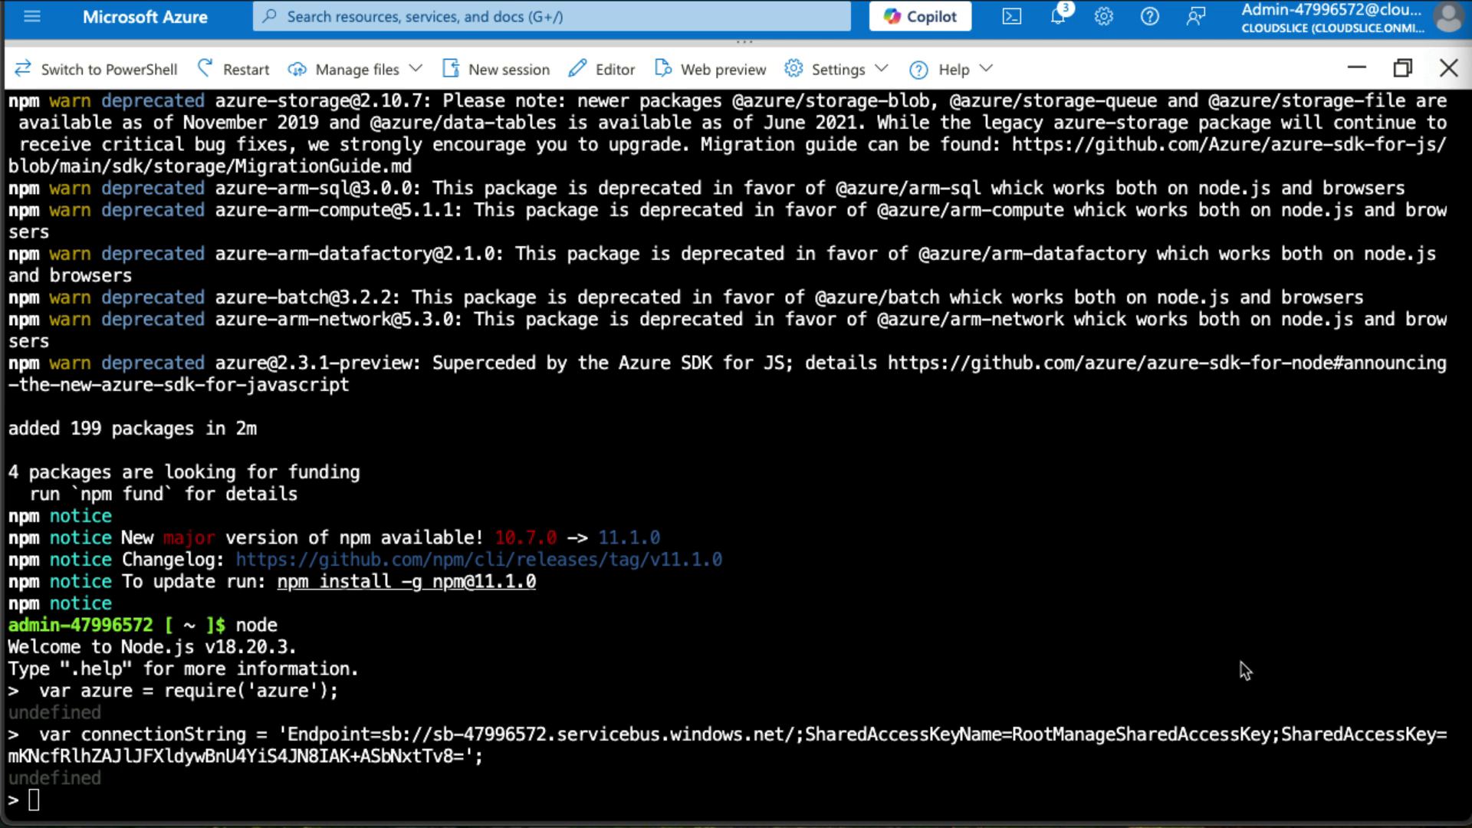
pyautogui.hotkey('alt', 'Tab')
pyautogui.write('var serviceBusService = azure.createServiceBusService(connectionString);')
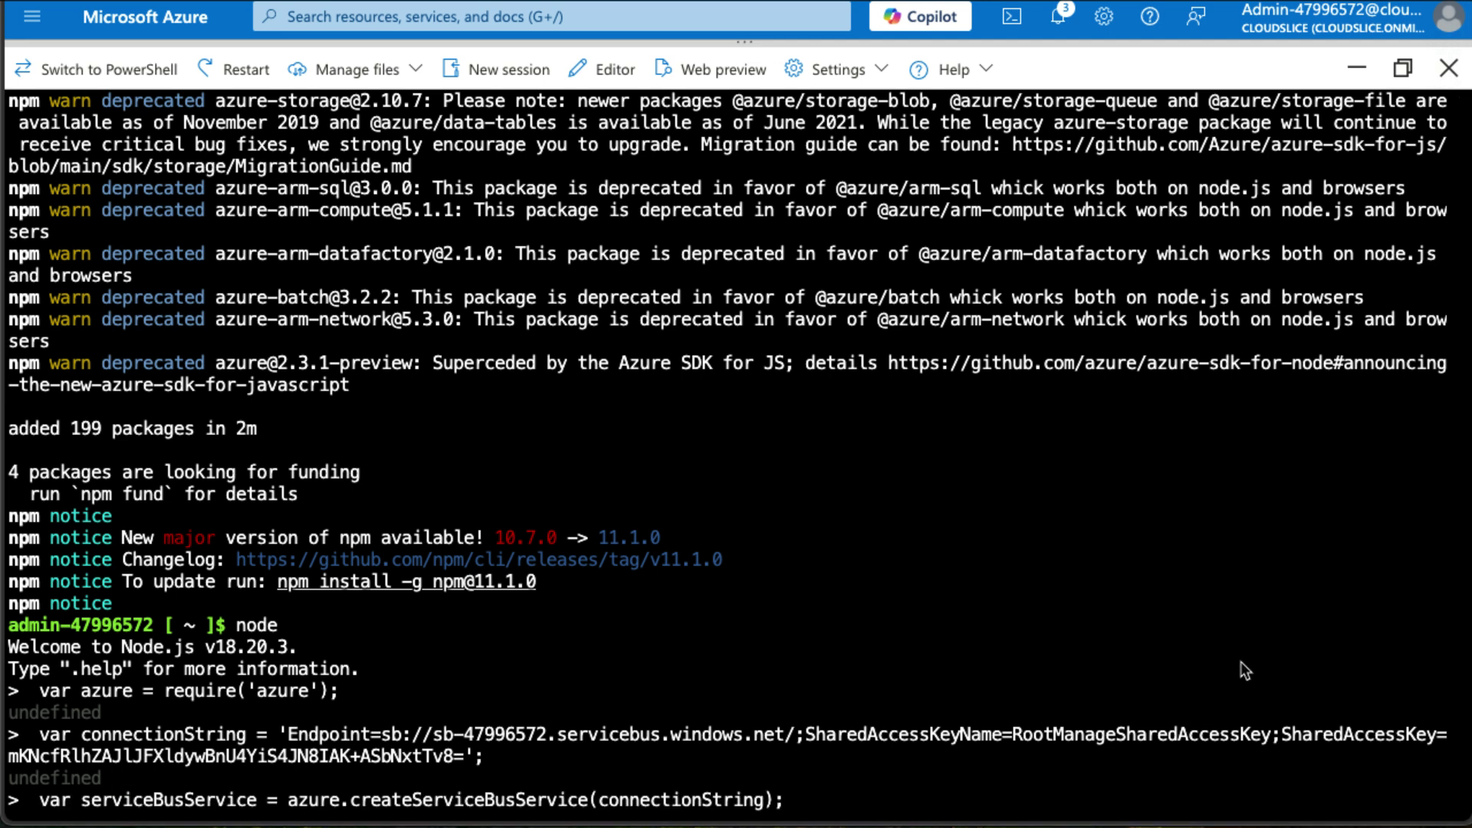
pyautogui.press('Return')
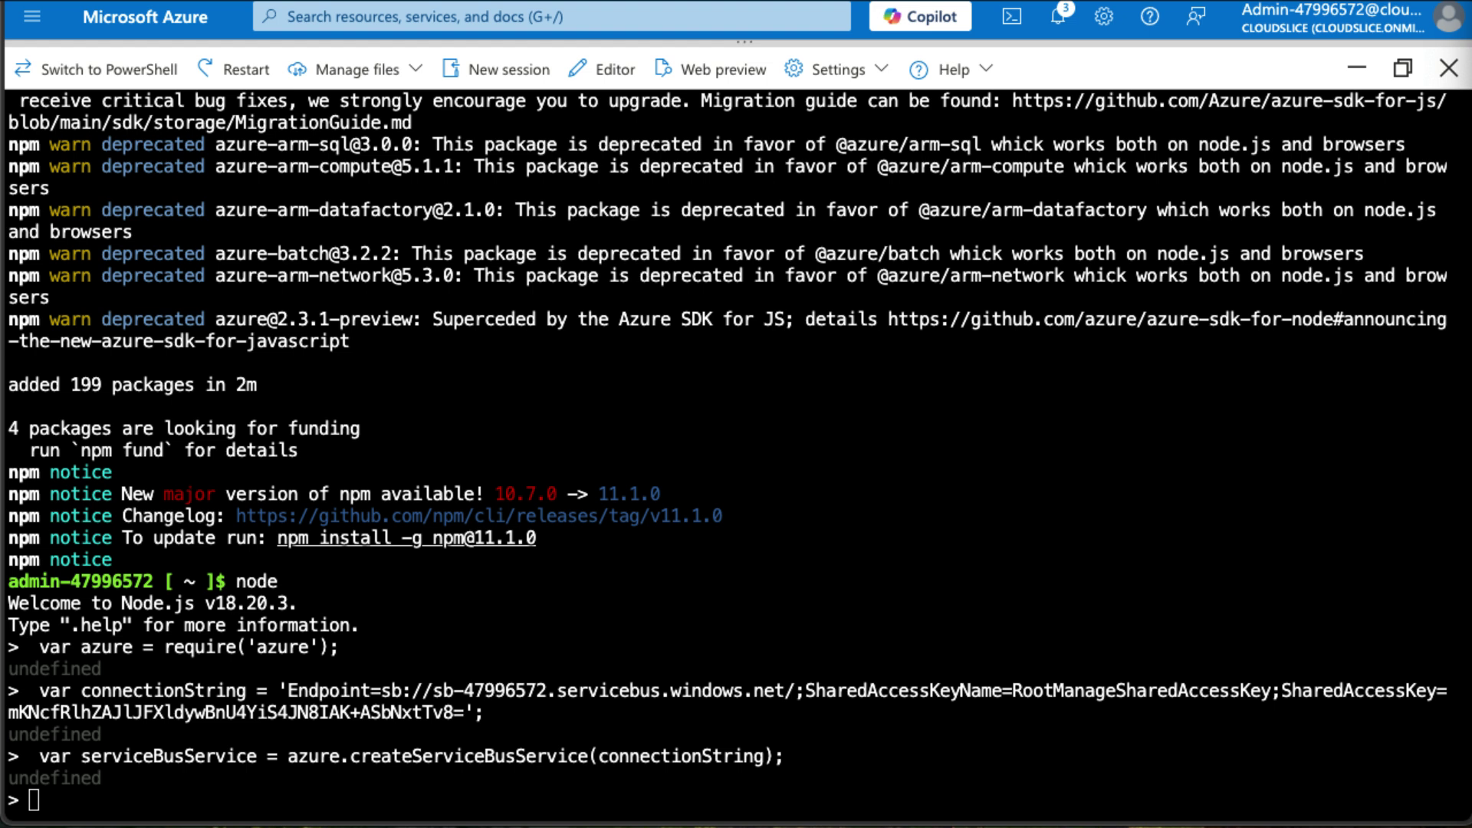
pyautogui.write("serviceBusService.sendQueueMessage('messages', { body: 'Hello World' }, function(error) { console.log(error) });")
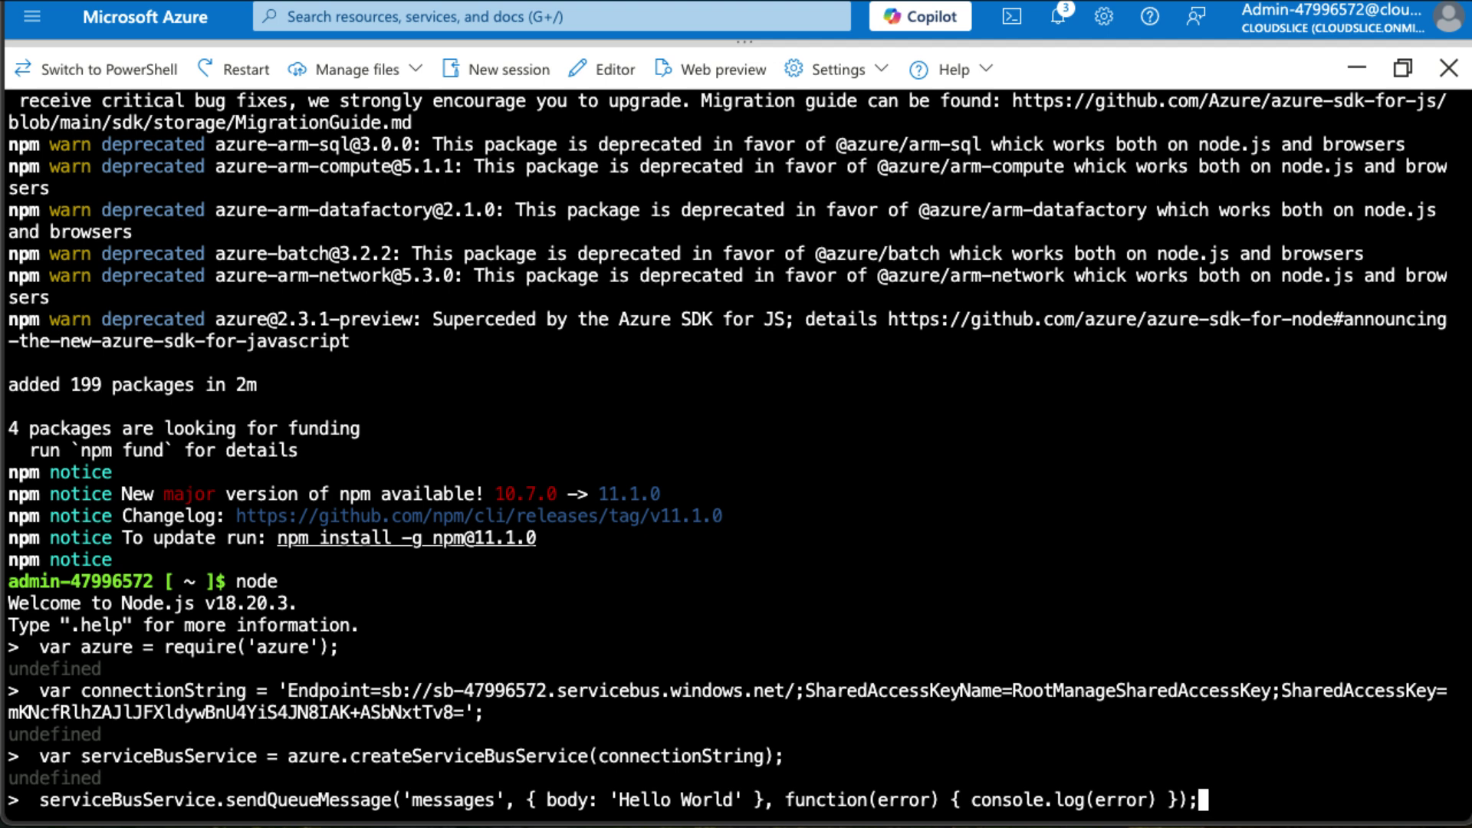
pyautogui.press('Return')
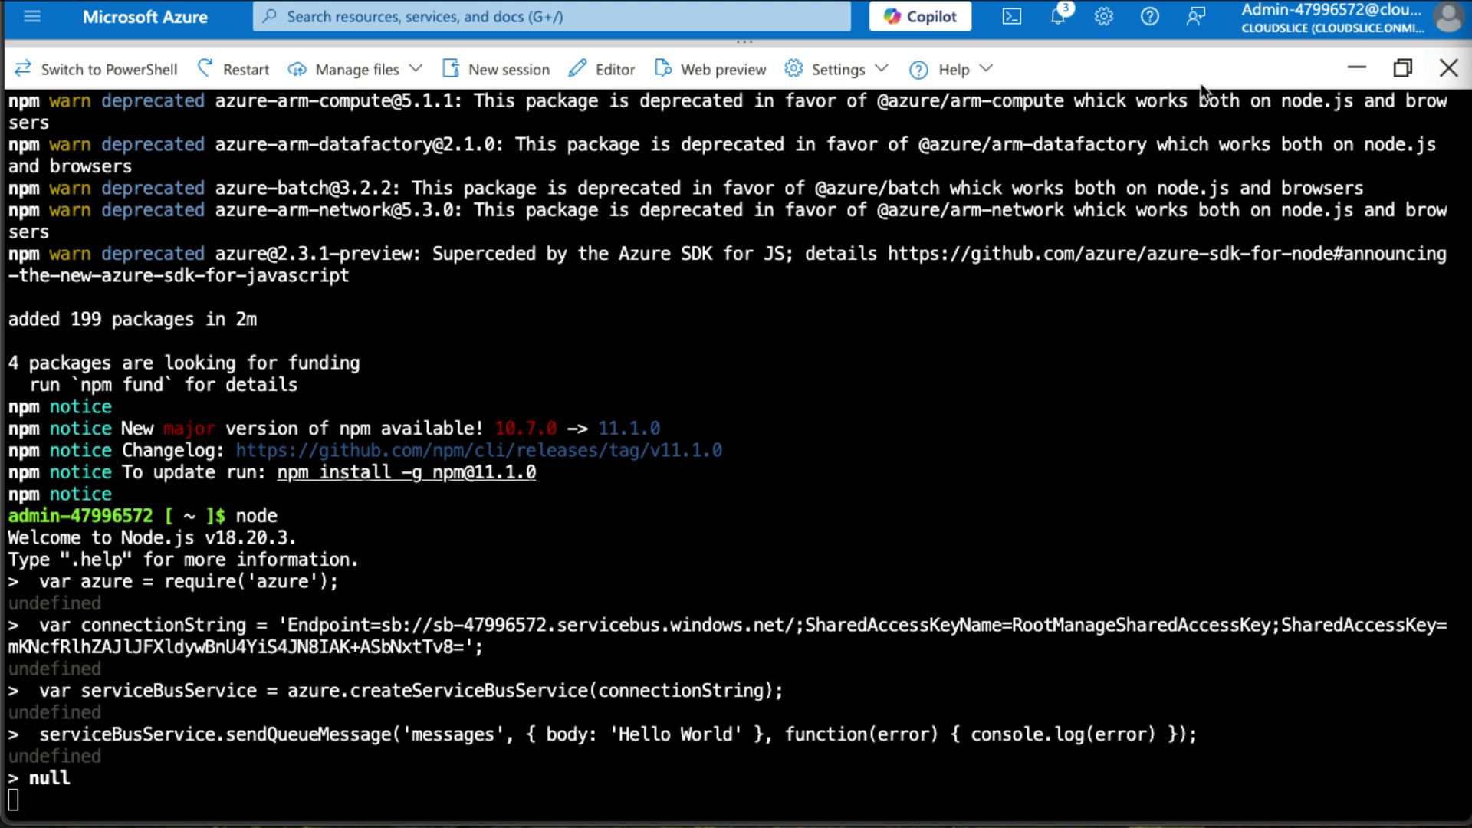
pyautogui.click(1356, 68)
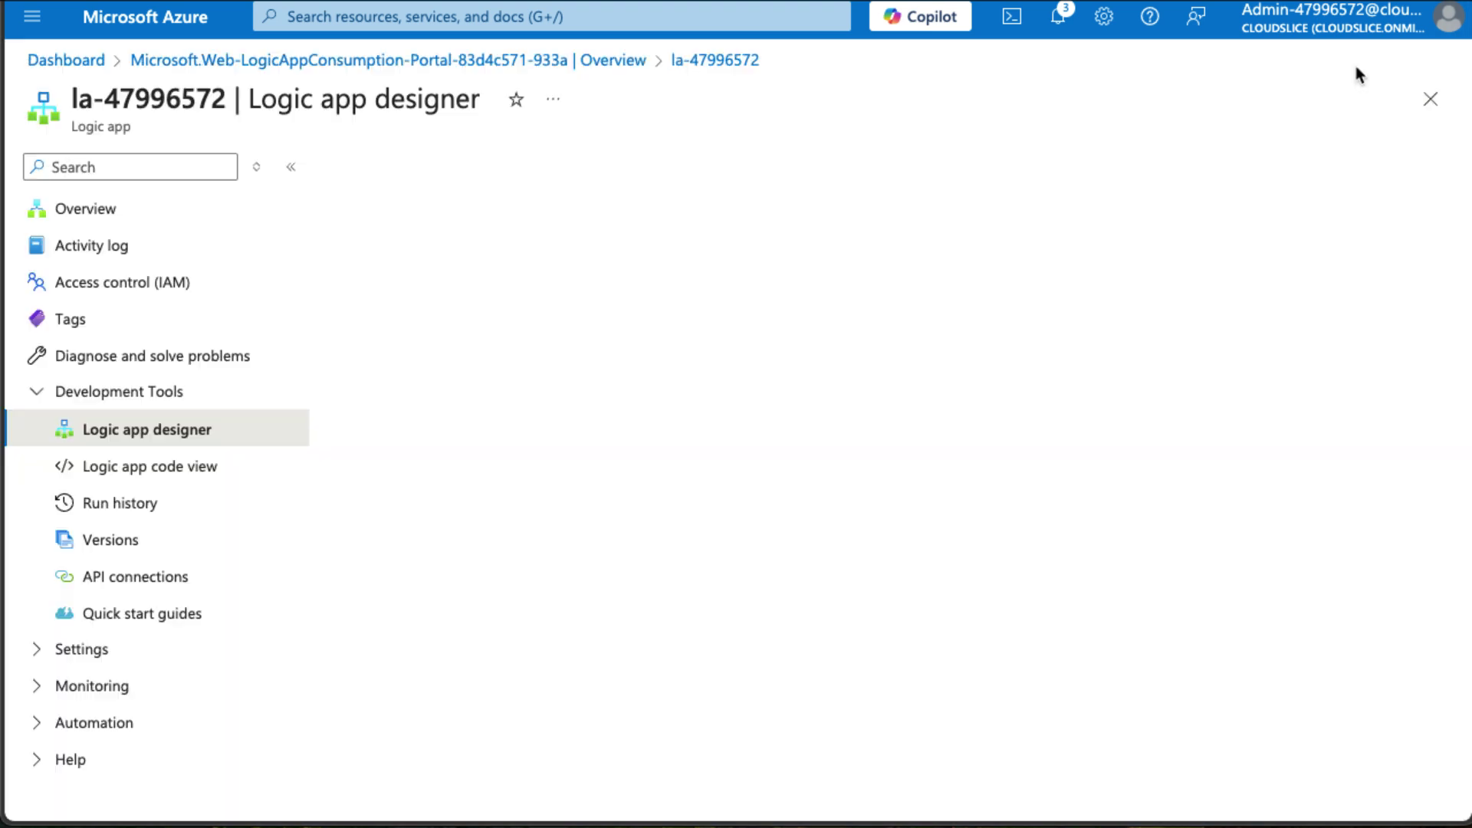
# Open the new .txt blob in the messageoutput container of sa47996572.
pyautogui.click(406, 10)
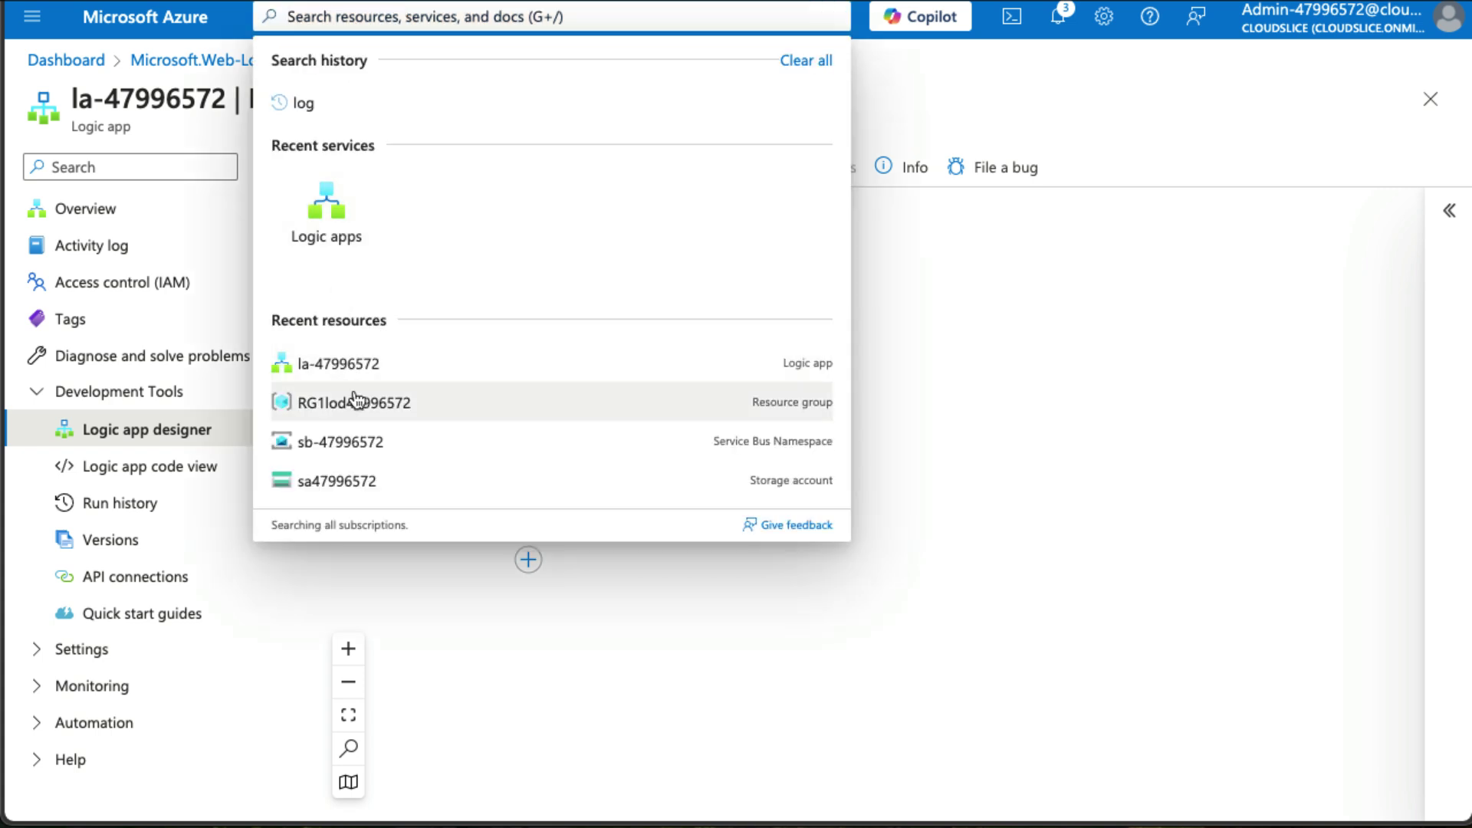
pyautogui.click(371, 468)
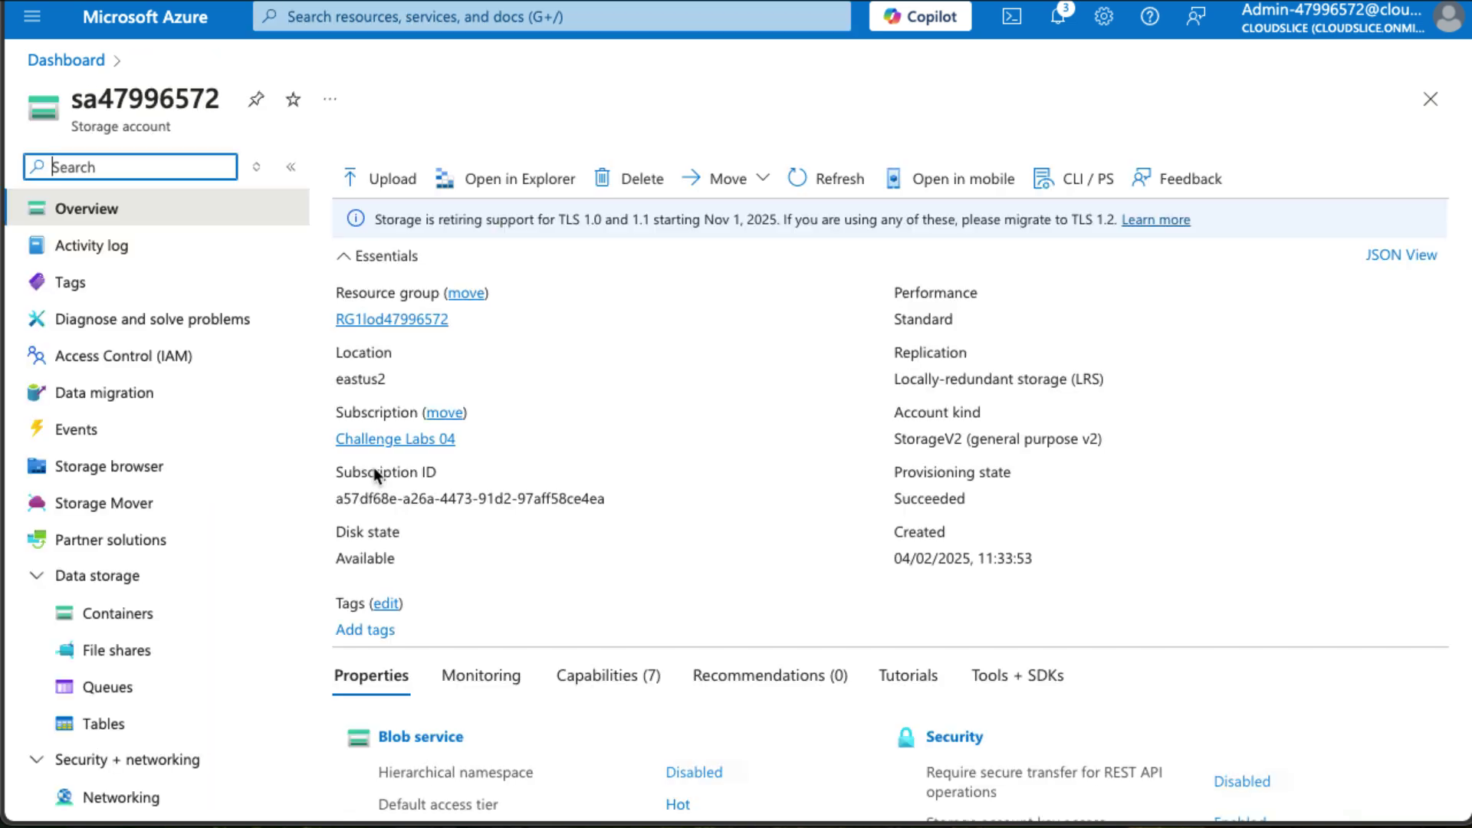
pyautogui.click(118, 649)
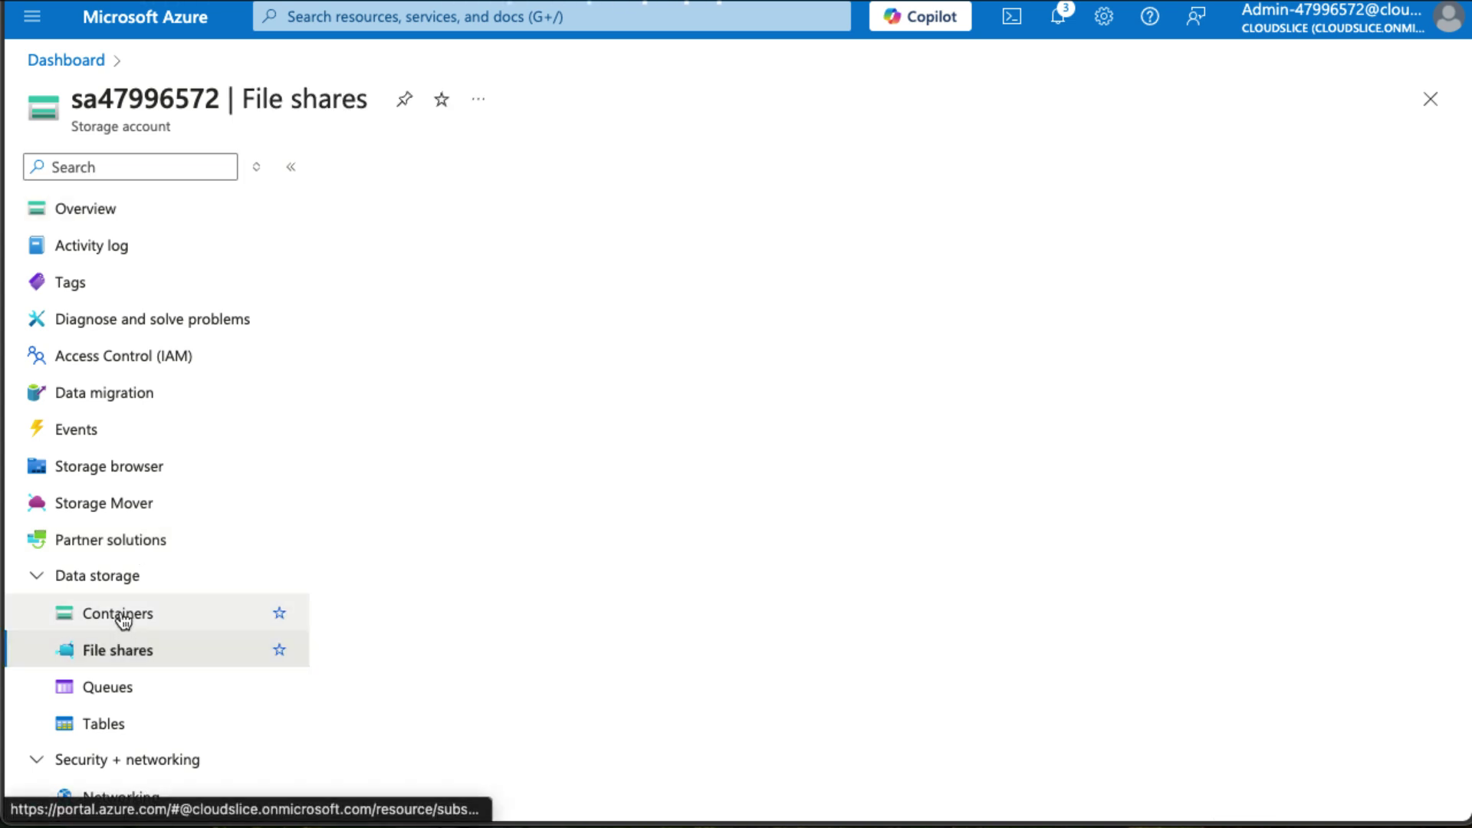
pyautogui.click(120, 616)
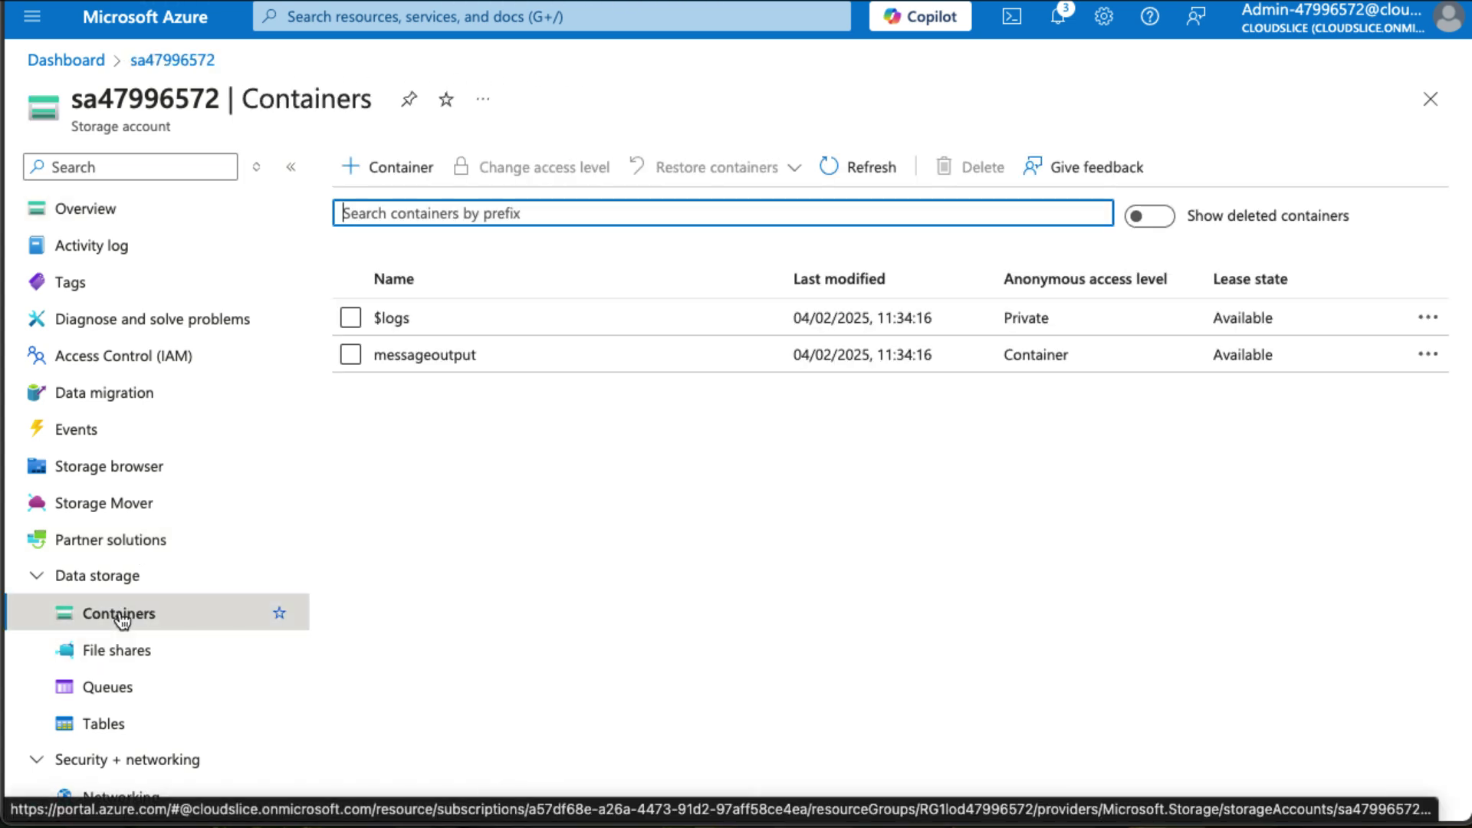
pyautogui.click(430, 354)
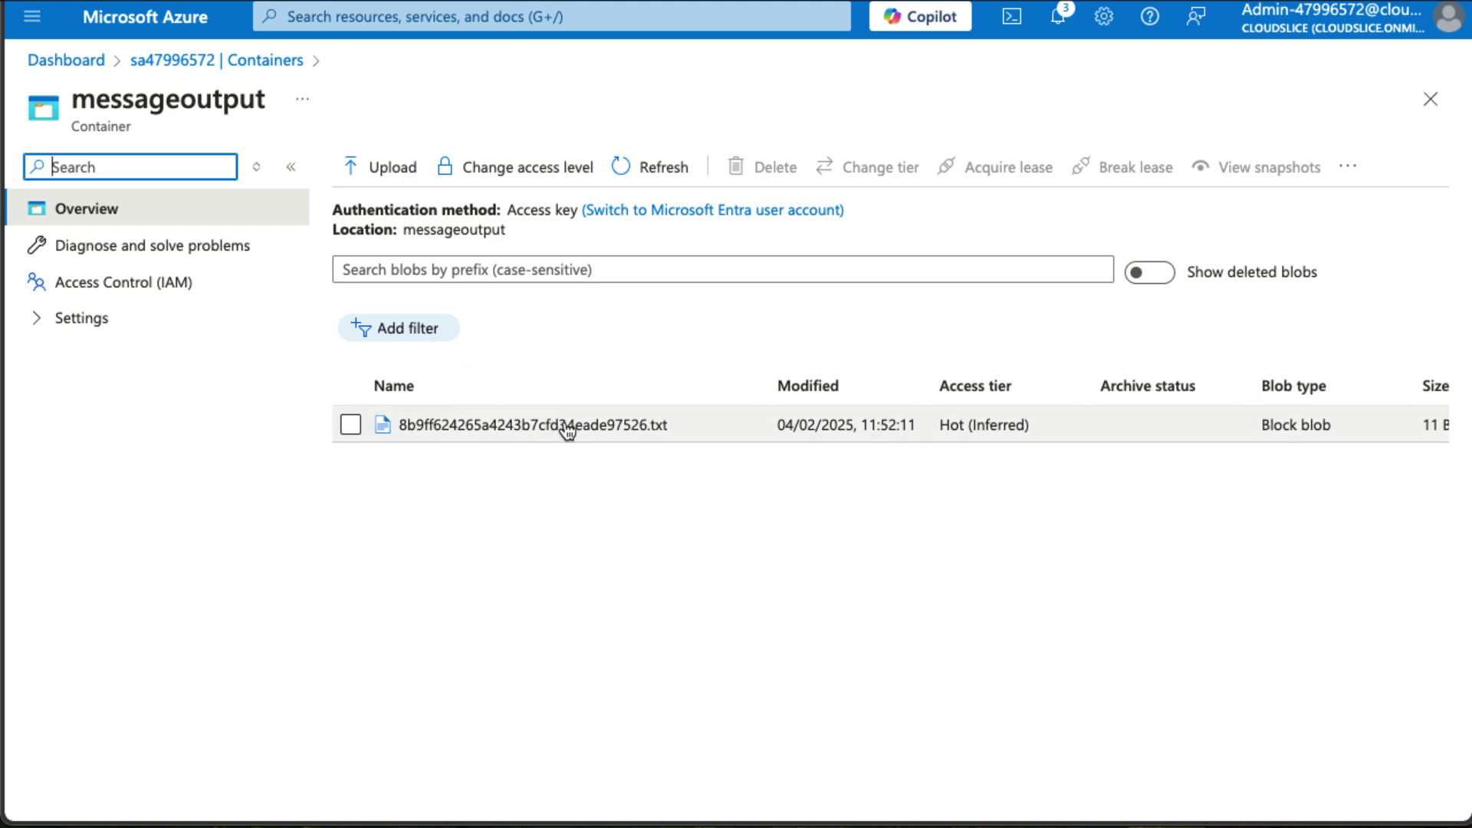
pyautogui.click(567, 426)
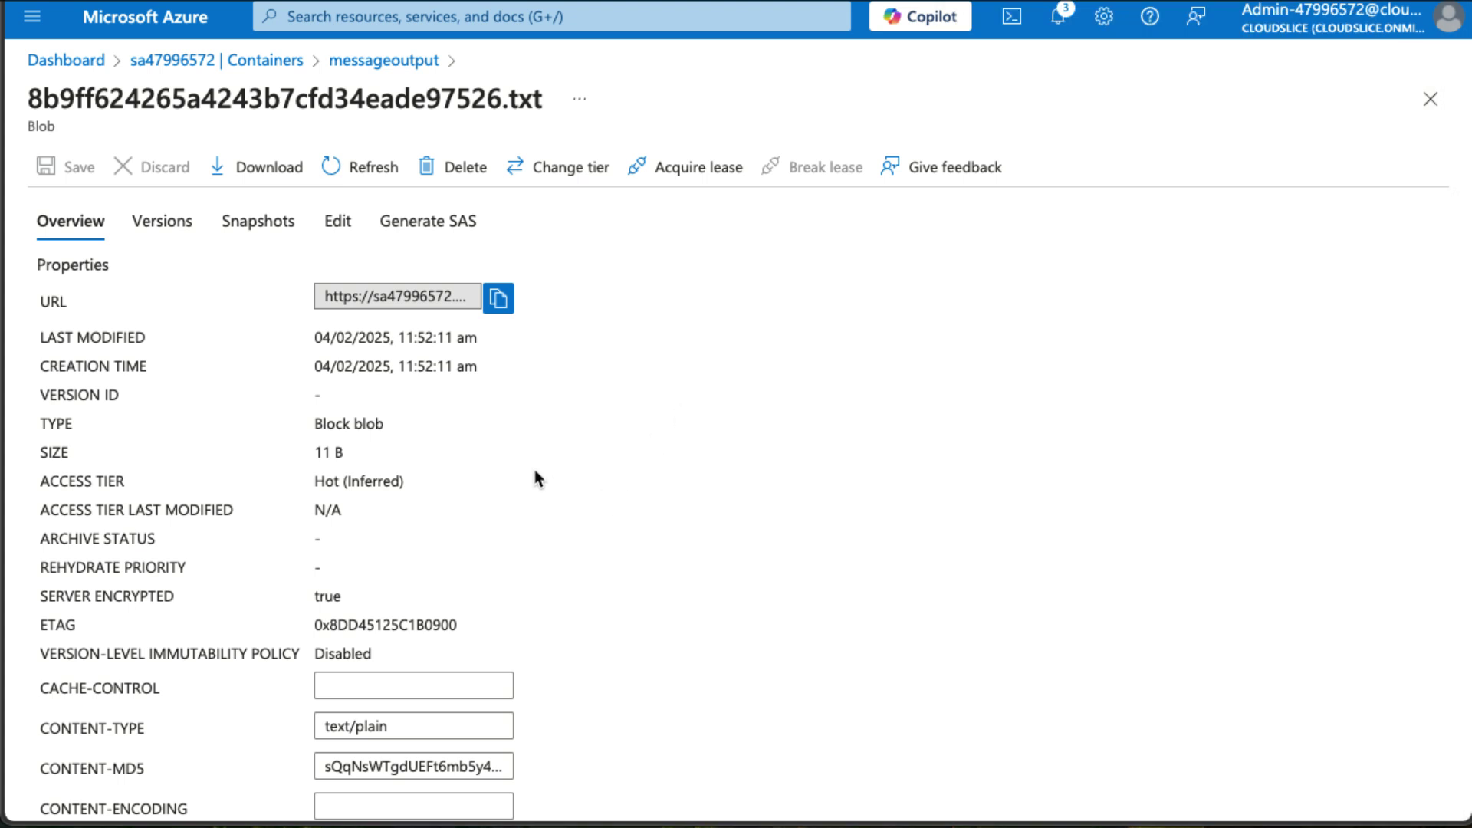
# Copy the blob URL and open it in a private tab to confirm it reads 'Hello World'.
pyautogui.scroll(-1, 529, 463)
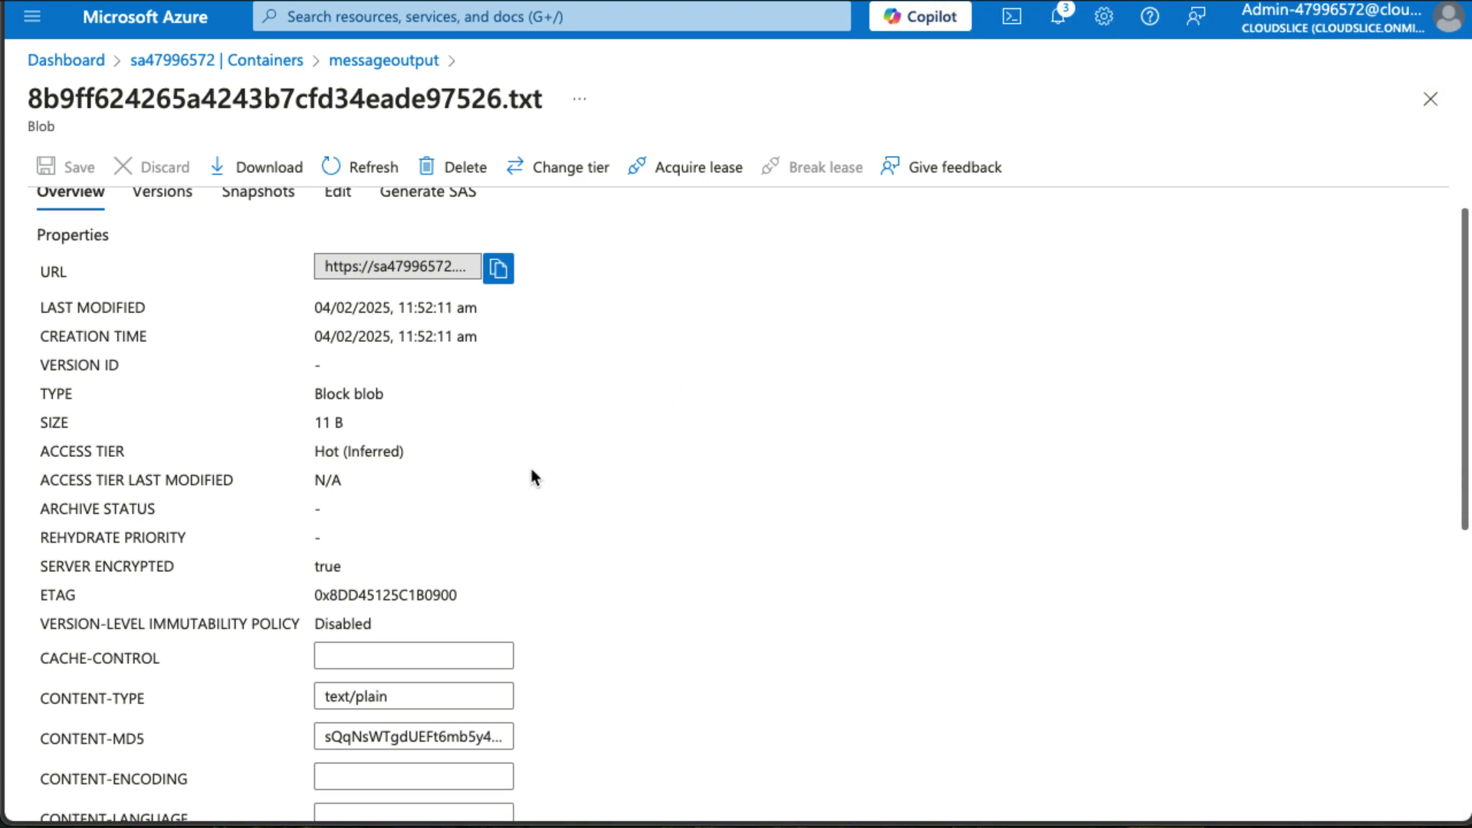
pyautogui.click(499, 270)
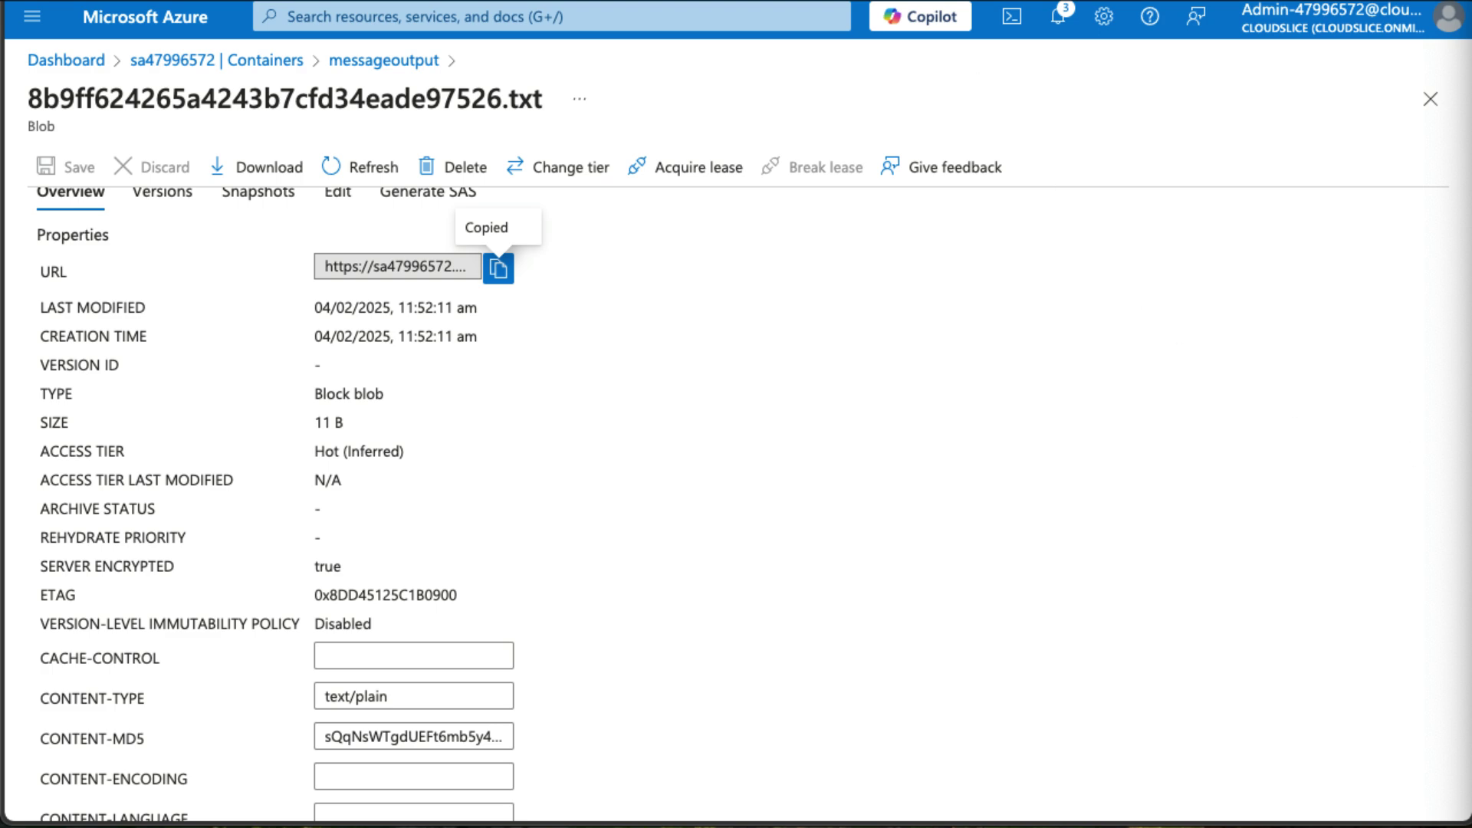
pyautogui.press('super+t')
pyautogui.press('super+v')
pyautogui.press('Return')
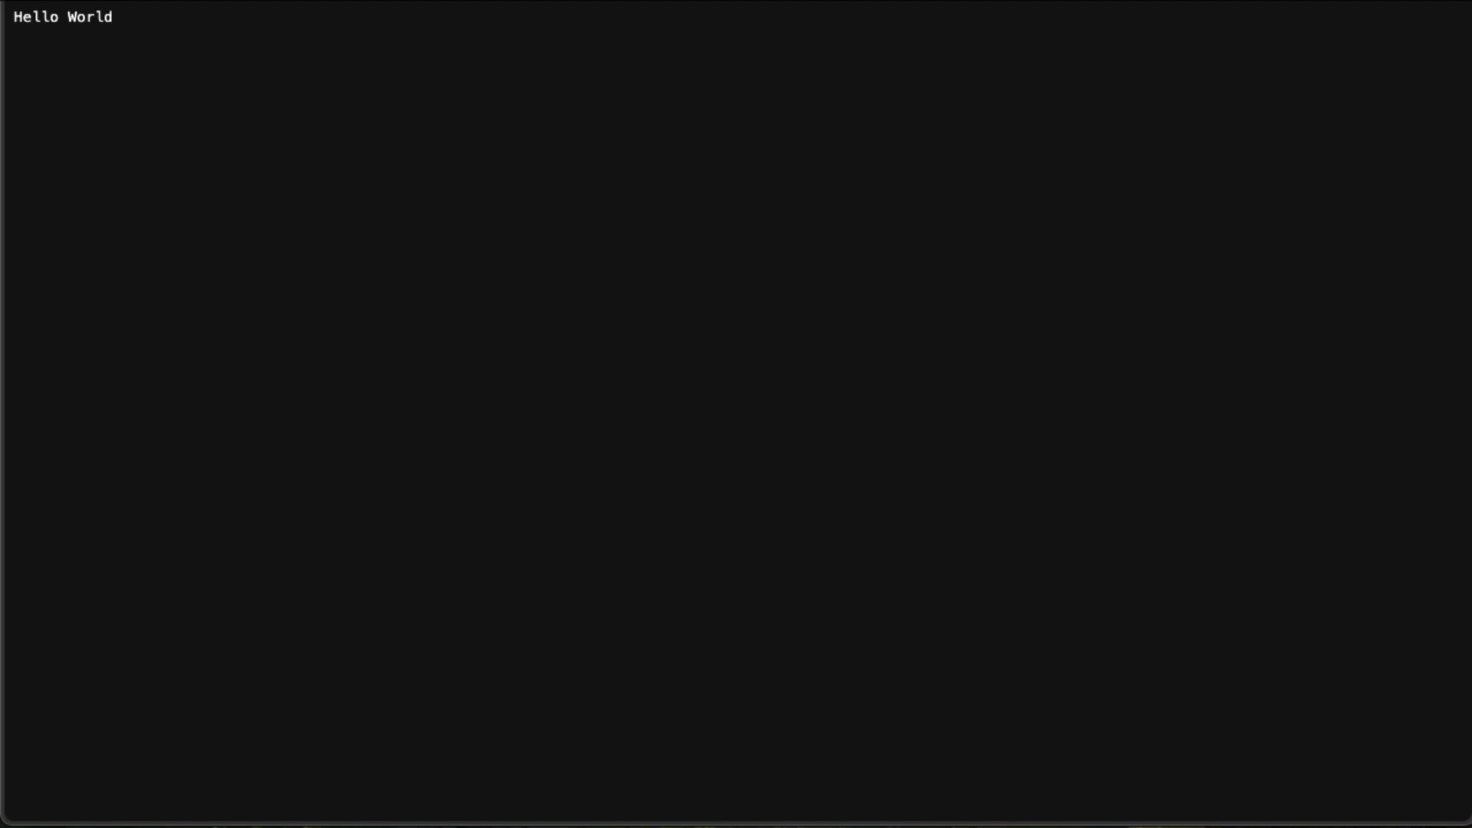
pyautogui.press('super+w')
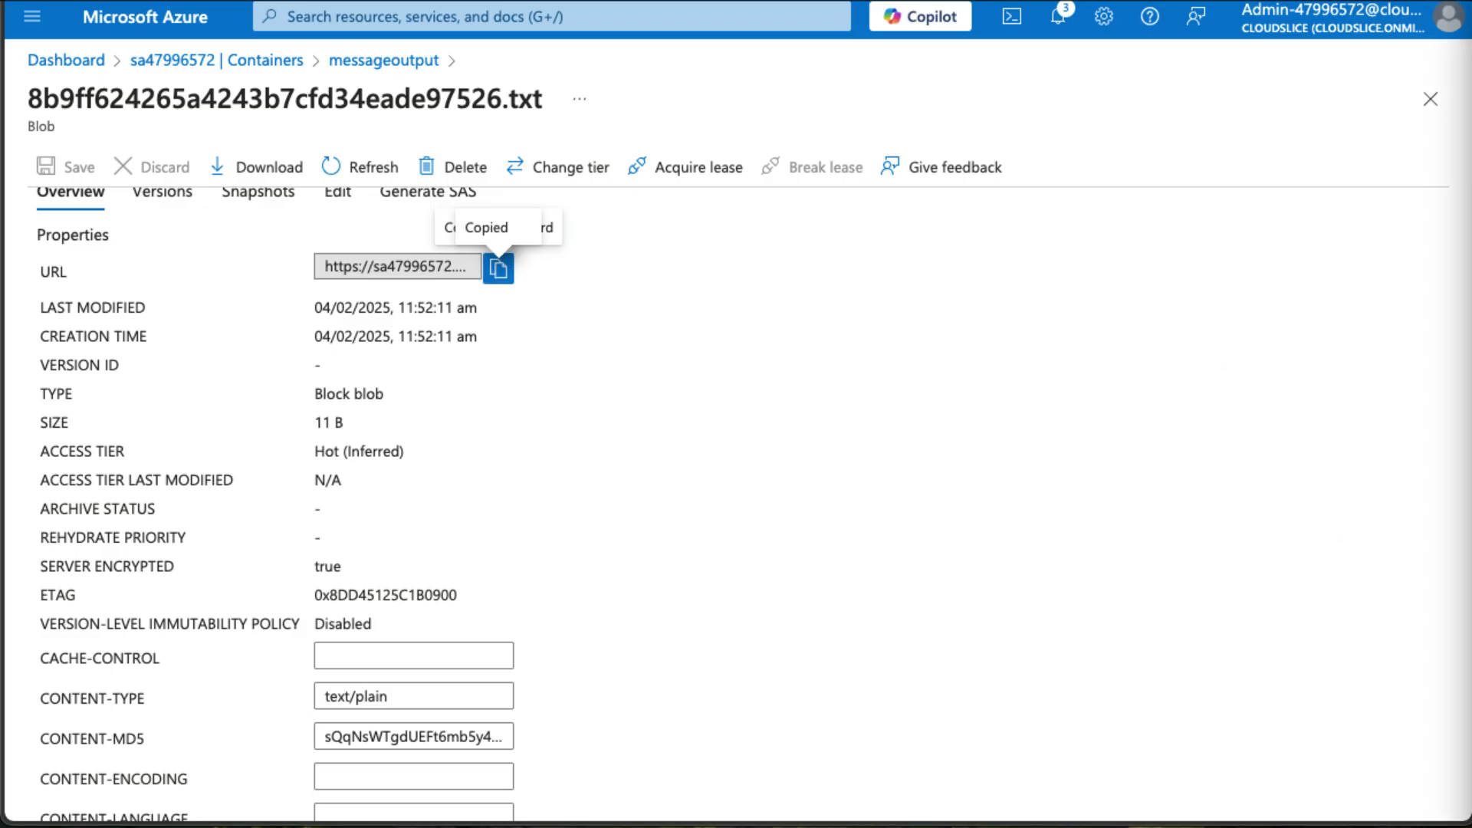